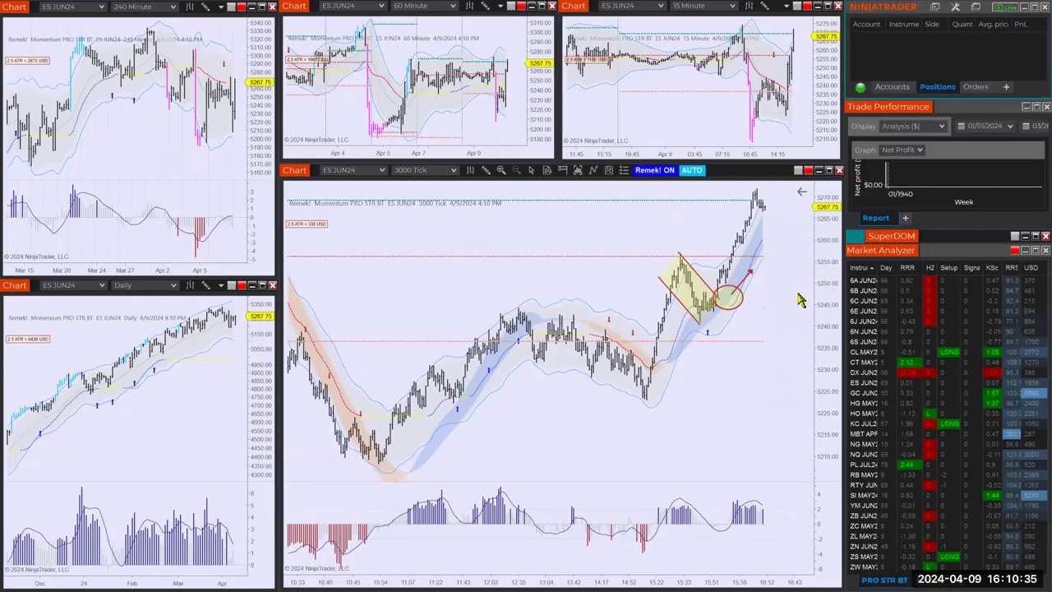
Draw a highlight rectangle around the latest pullback and rally on the ES JUN24 3000 Tick chart
{"action": "scroll", "coordinate": [785, 301], "scroll_direction": "down", "scroll_amount": 2}
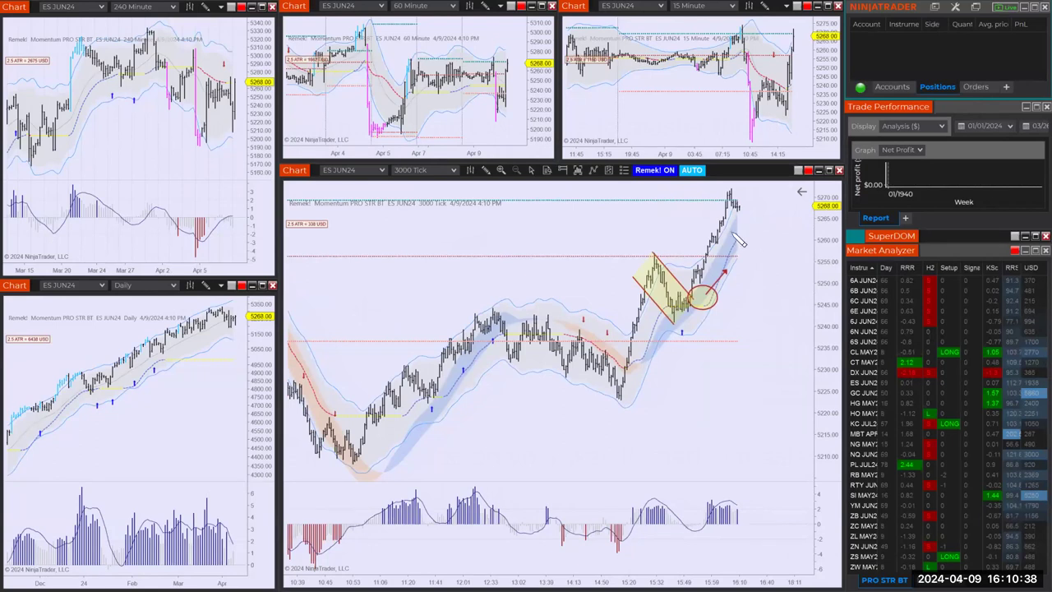
{"action": "left_click_drag", "start_coordinate": [623, 184], "coordinate": [799, 434]}
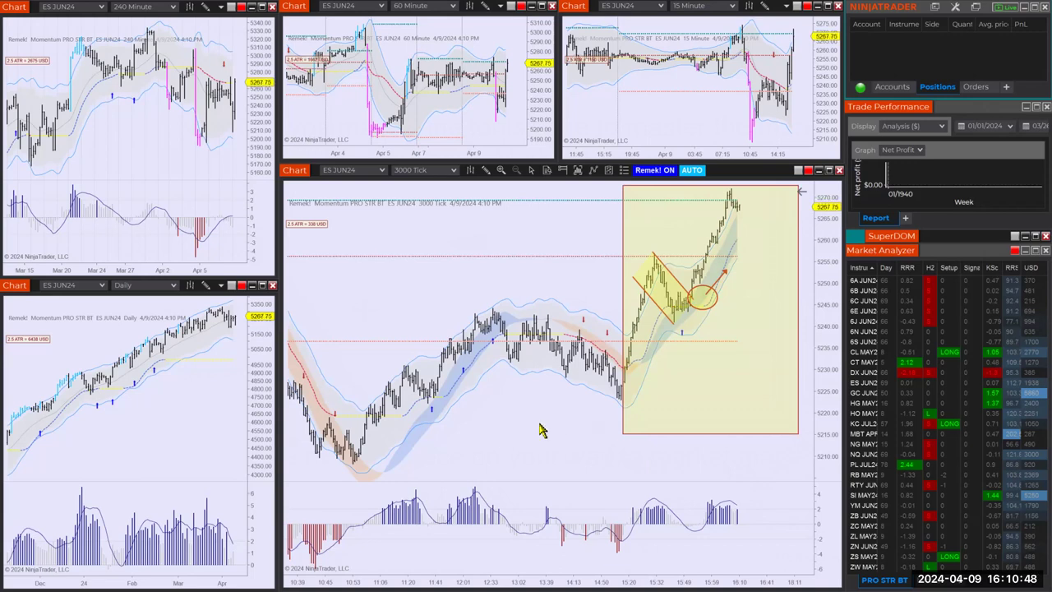
{"action": "left_click_drag", "start_coordinate": [541, 430], "coordinate": [519, 433]}
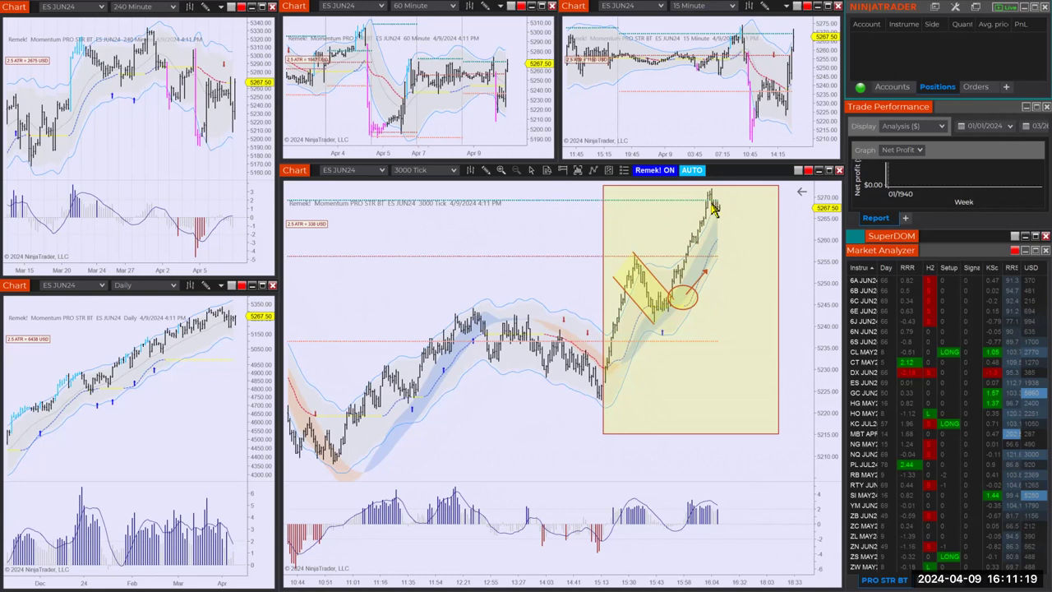
{"action": "scroll", "coordinate": [549, 530], "scroll_direction": "up", "scroll_amount": 2}
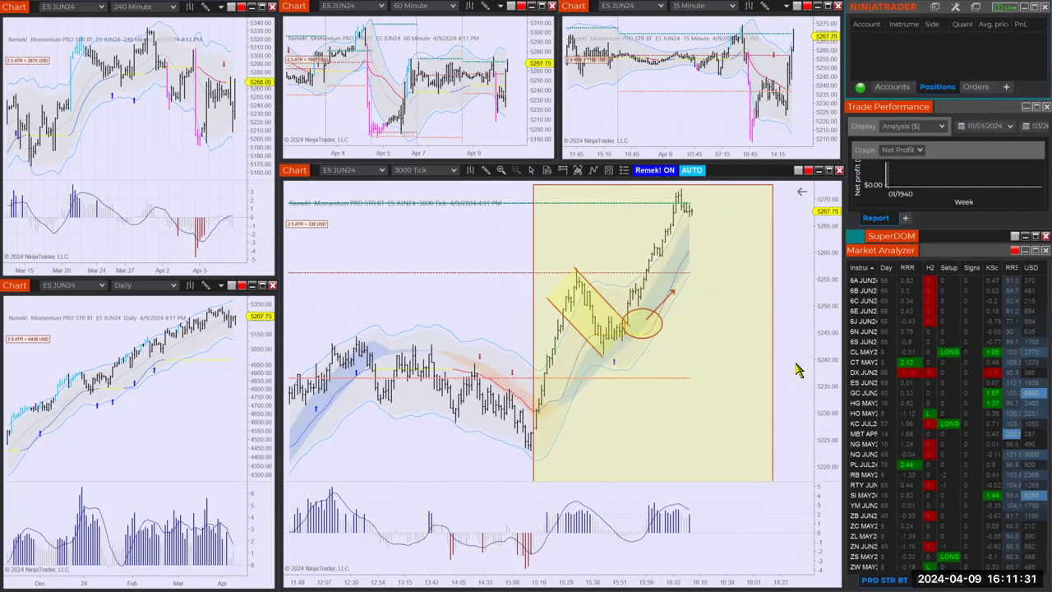
{"action": "left_click_drag", "start_coordinate": [822, 340], "coordinate": [822, 389]}
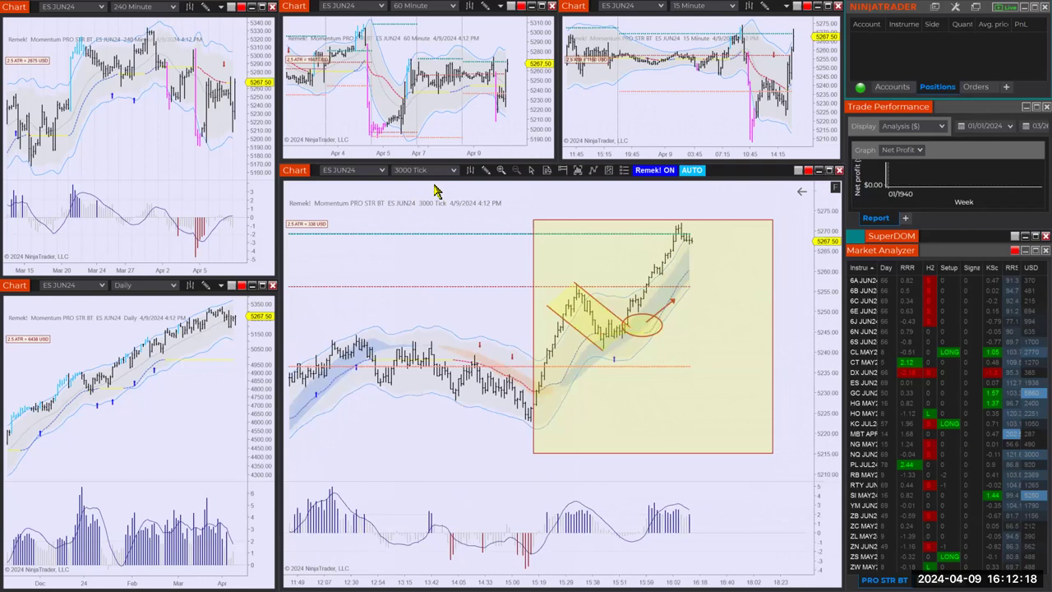
Open the strategies of the 3000 Tick chart, disable the configured Remek! PRO STR BT strategy and apply the change
{"action": "left_click_drag", "start_coordinate": [567, 200], "coordinate": [406, 199]}
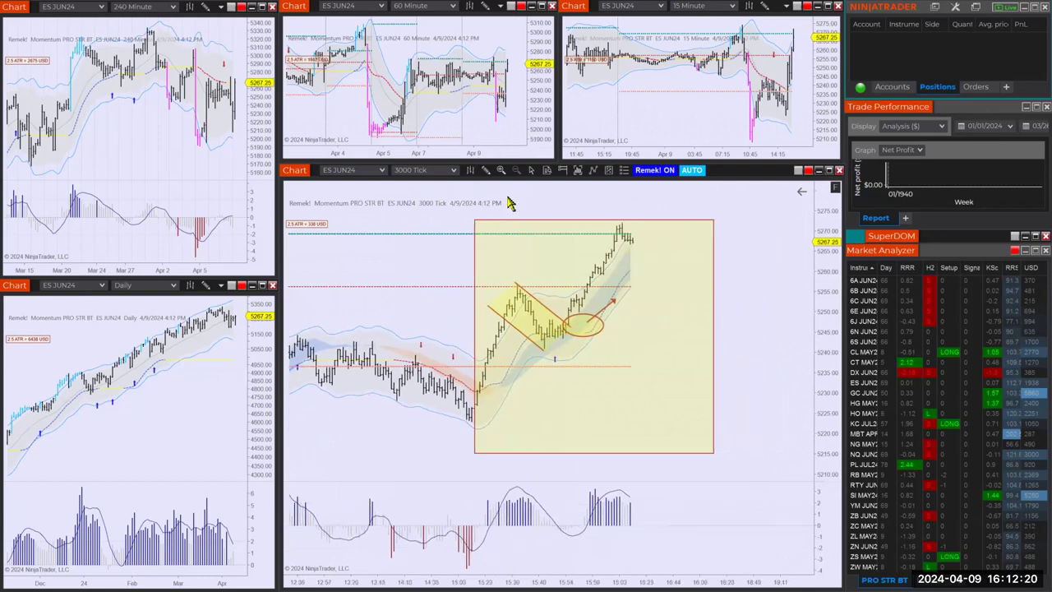
{"action": "right_click", "coordinate": [406, 199]}
{"action": "left_click", "coordinate": [439, 275]}
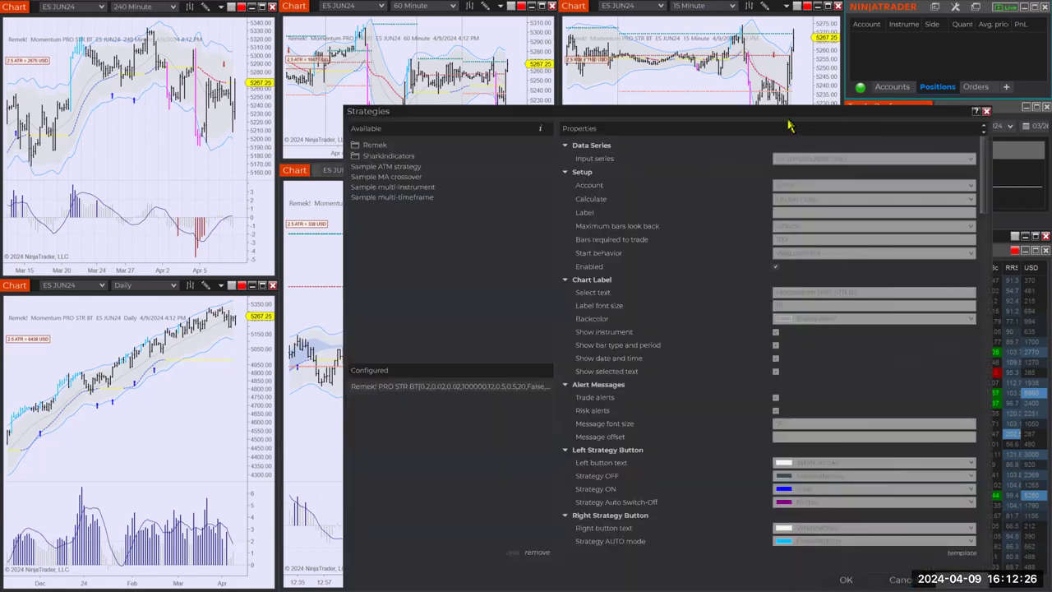
{"action": "left_click_drag", "start_coordinate": [786, 113], "coordinate": [574, 41]}
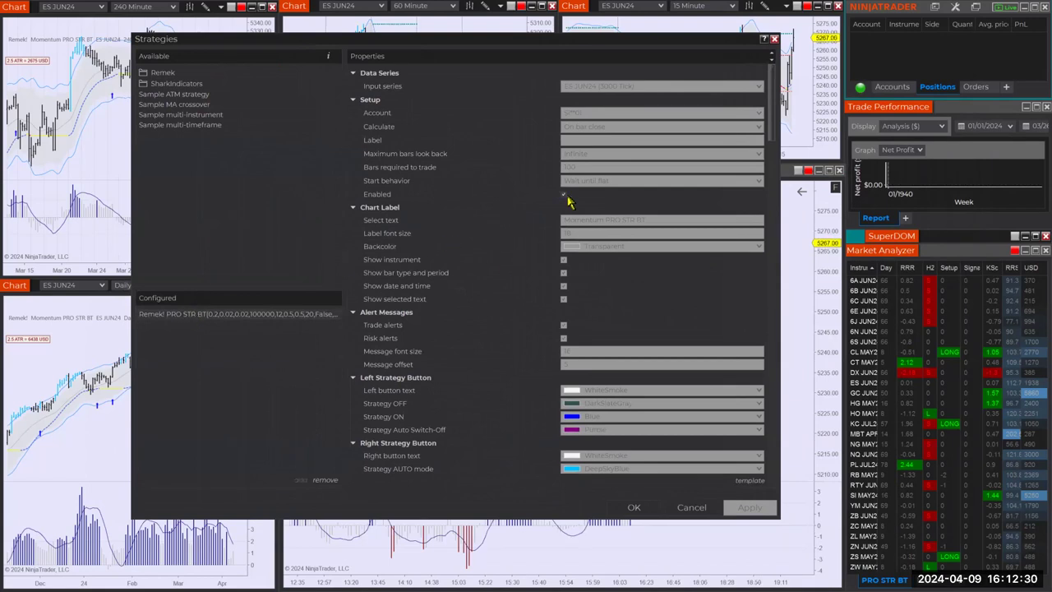
{"action": "left_click", "coordinate": [564, 195]}
{"action": "left_click", "coordinate": [738, 510]}
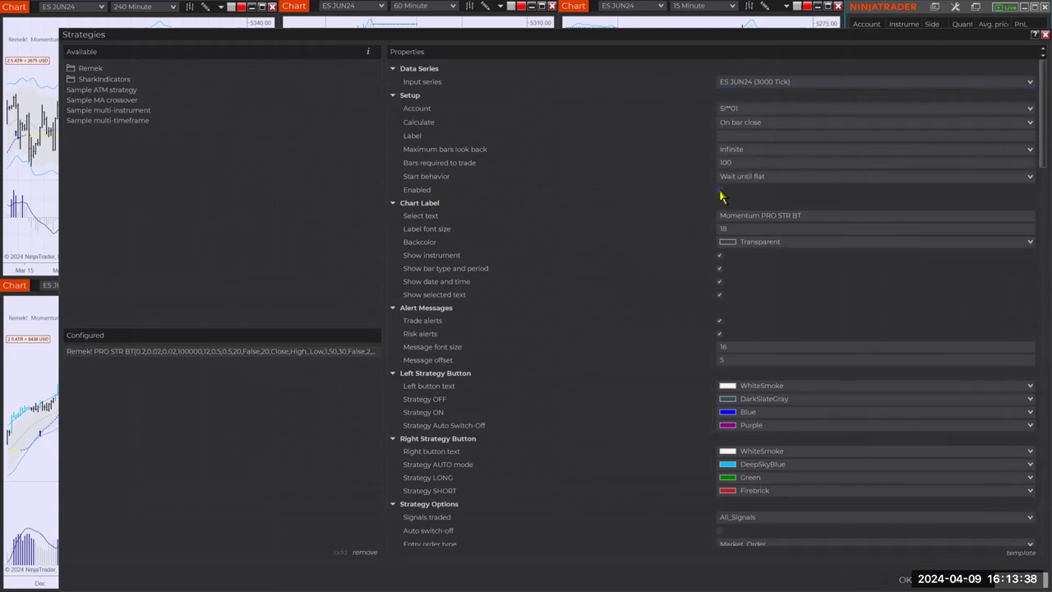
{"action": "left_click", "coordinate": [719, 190]}
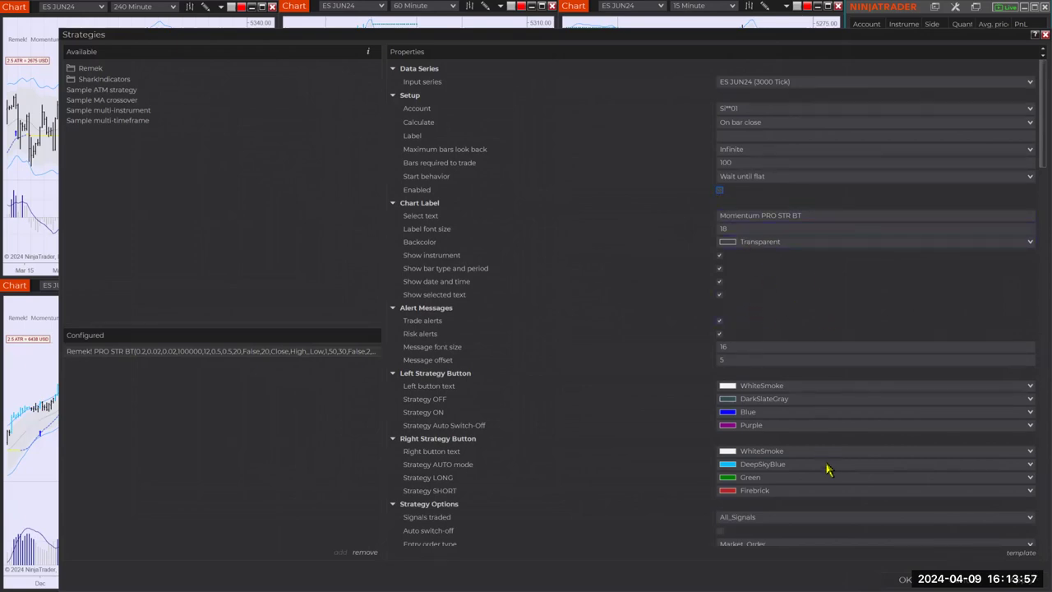
{"action": "scroll", "coordinate": [830, 448], "scroll_direction": "down", "scroll_amount": 9}
{"action": "scroll", "coordinate": [831, 432], "scroll_direction": "up", "scroll_amount": 5}
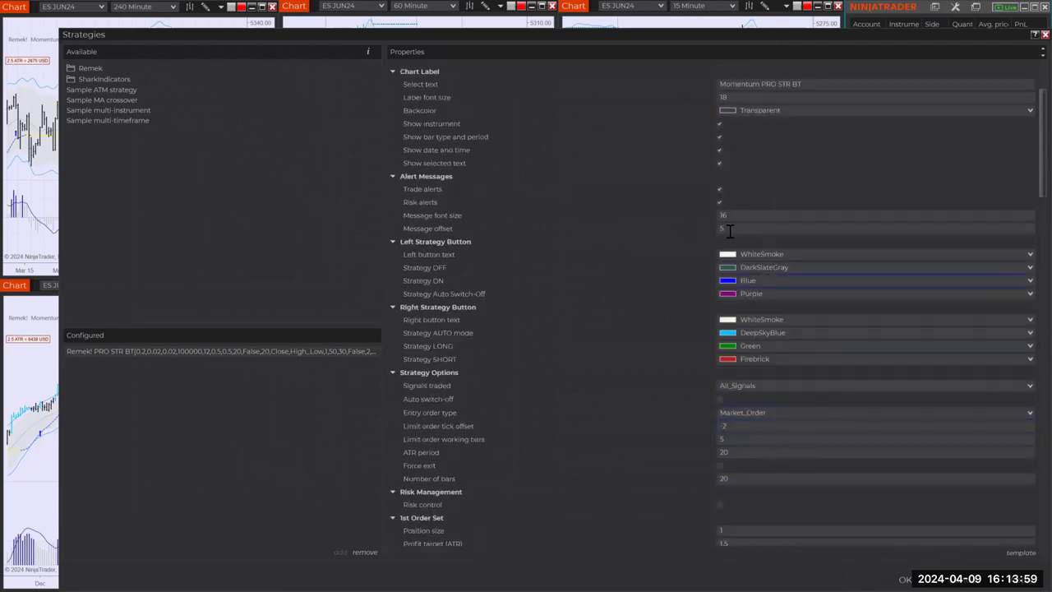
{"action": "scroll", "coordinate": [861, 214], "scroll_direction": "up", "scroll_amount": 3}
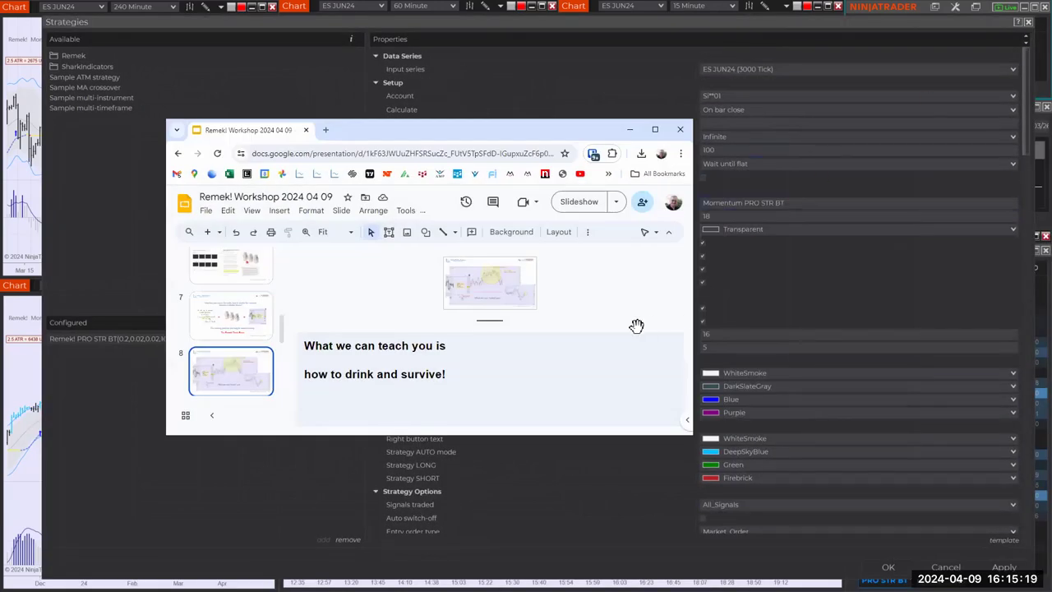
Show slide 6 of the Remek! Workshop 2024 04 09 presentation in Google Slides in a maximized window
{"action": "left_click", "coordinate": [231, 271]}
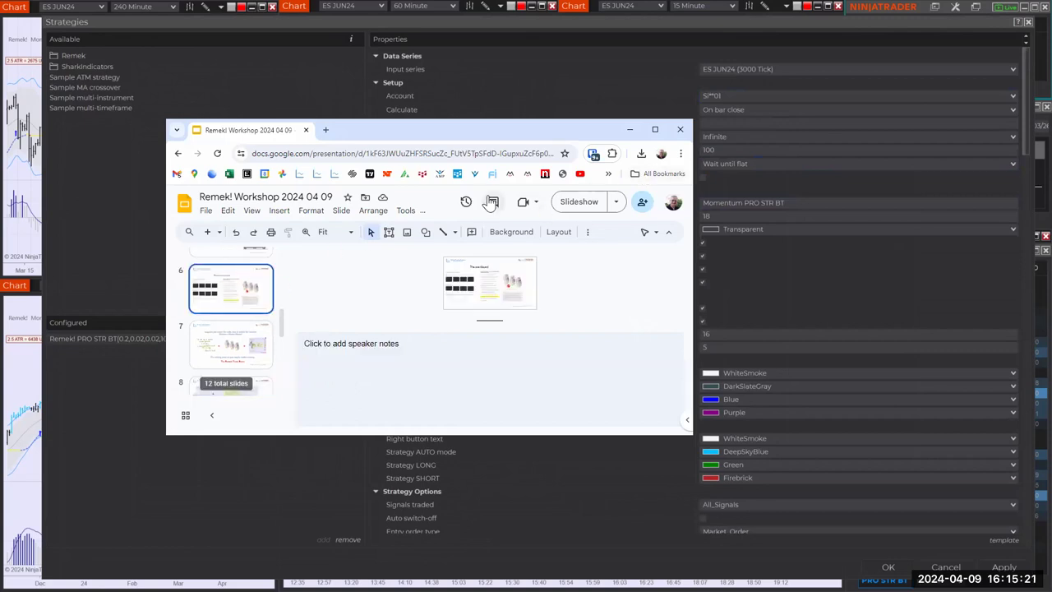
{"action": "left_click", "coordinate": [655, 129]}
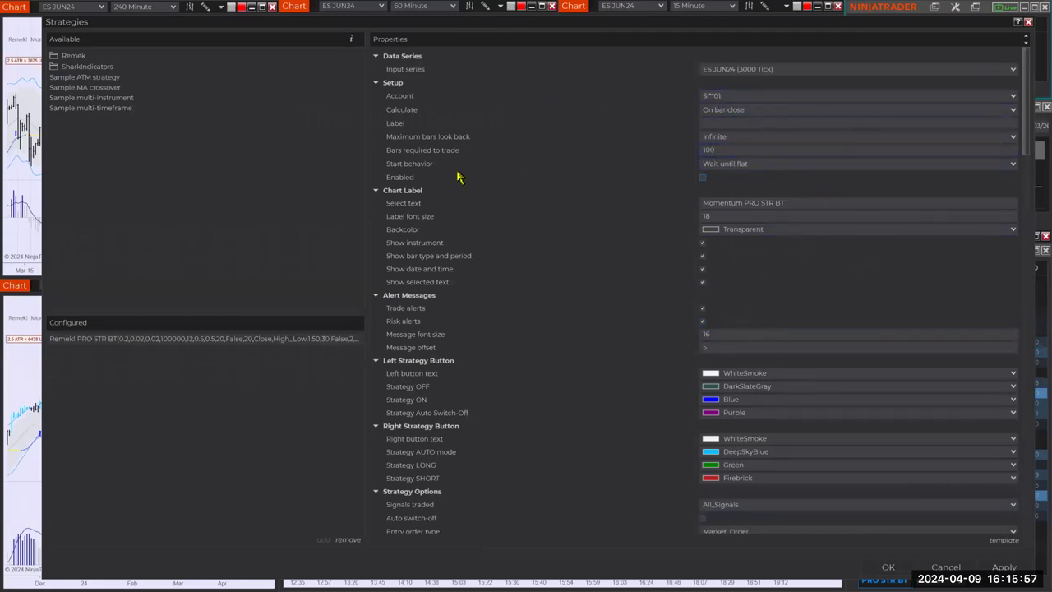
Set the chart label font size of the strategy to 22
{"action": "left_click", "coordinate": [719, 216]}
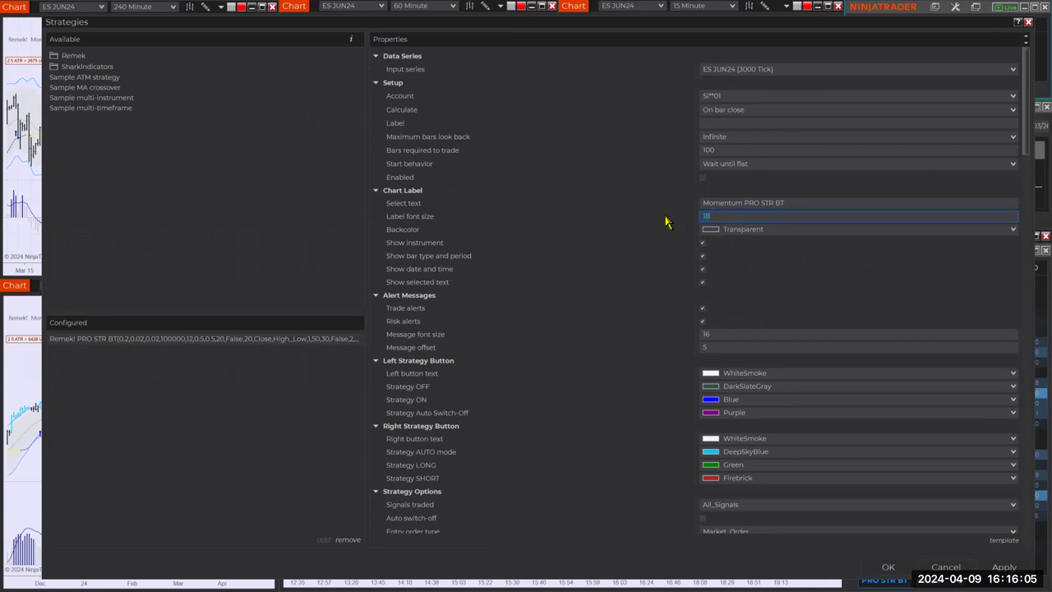
{"action": "type", "text": "22"}
{"action": "left_click_drag", "start_coordinate": [698, 25], "coordinate": [683, 158]}
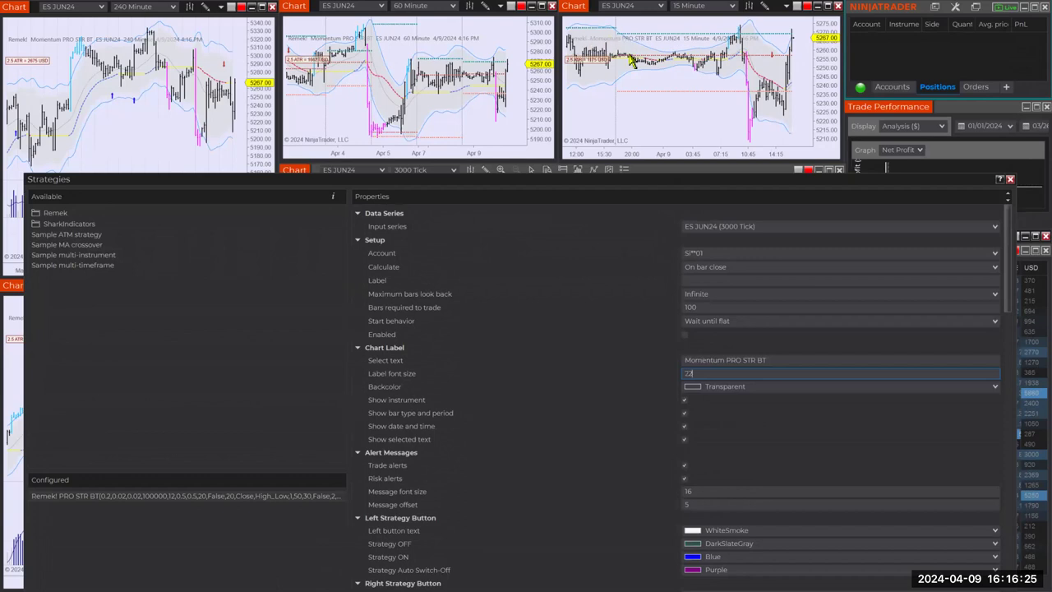
{"action": "left_click_drag", "start_coordinate": [684, 183], "coordinate": [689, 14]}
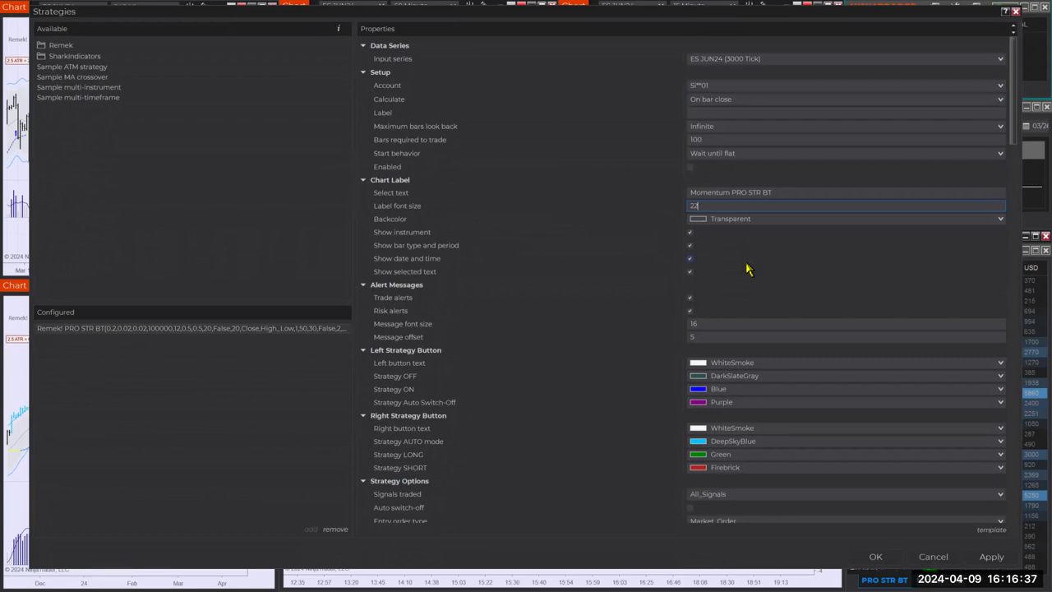
View the available choices for the signals traded in the strategy options without changing the selection
{"action": "scroll", "coordinate": [362, 243], "scroll_direction": "down", "scroll_amount": 3}
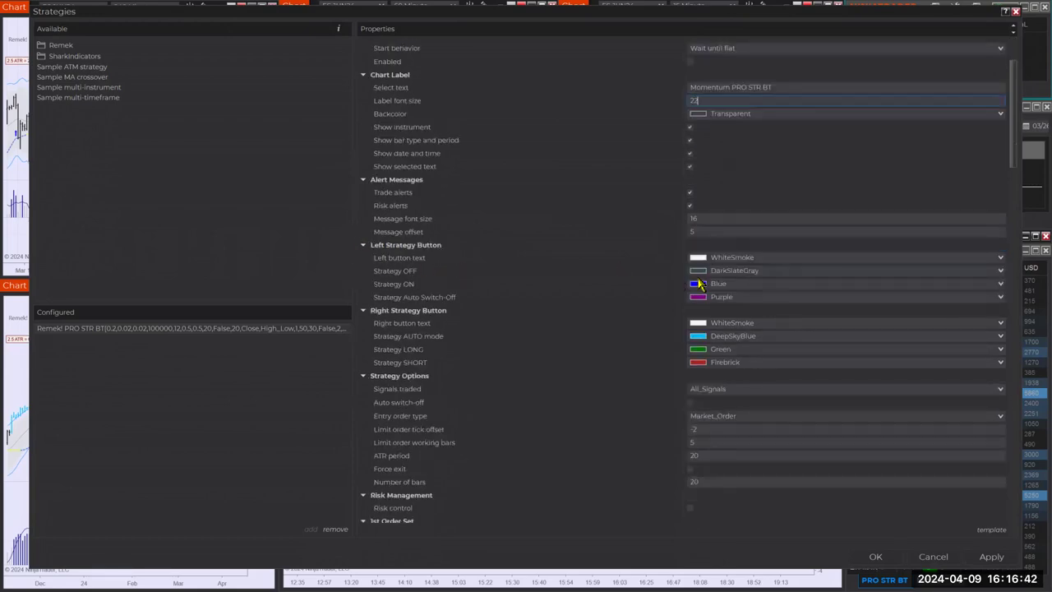
{"action": "scroll", "coordinate": [695, 354], "scroll_direction": "down", "scroll_amount": 4}
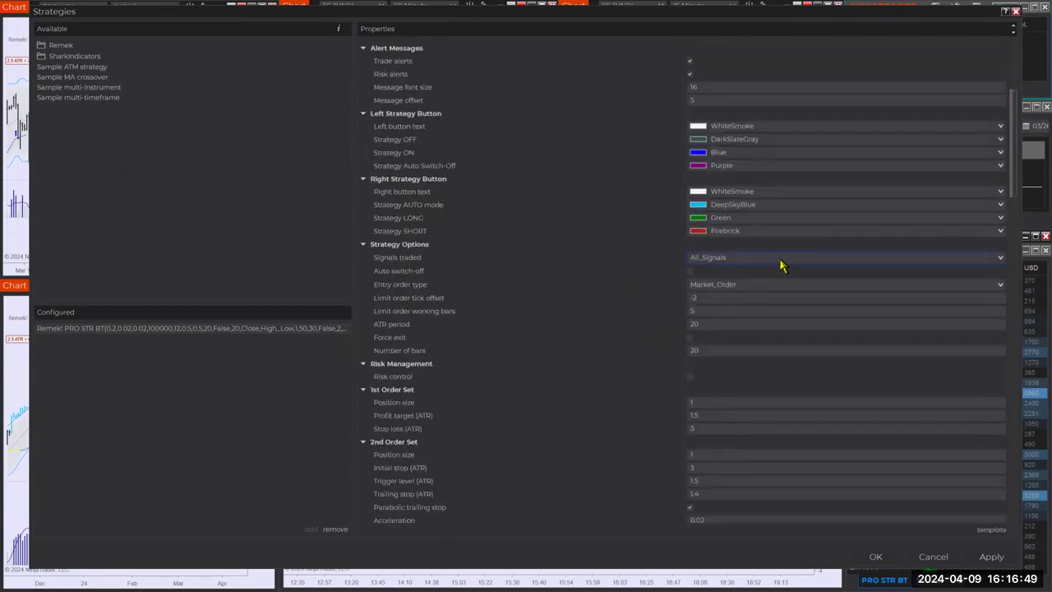
{"action": "left_click", "coordinate": [779, 262]}
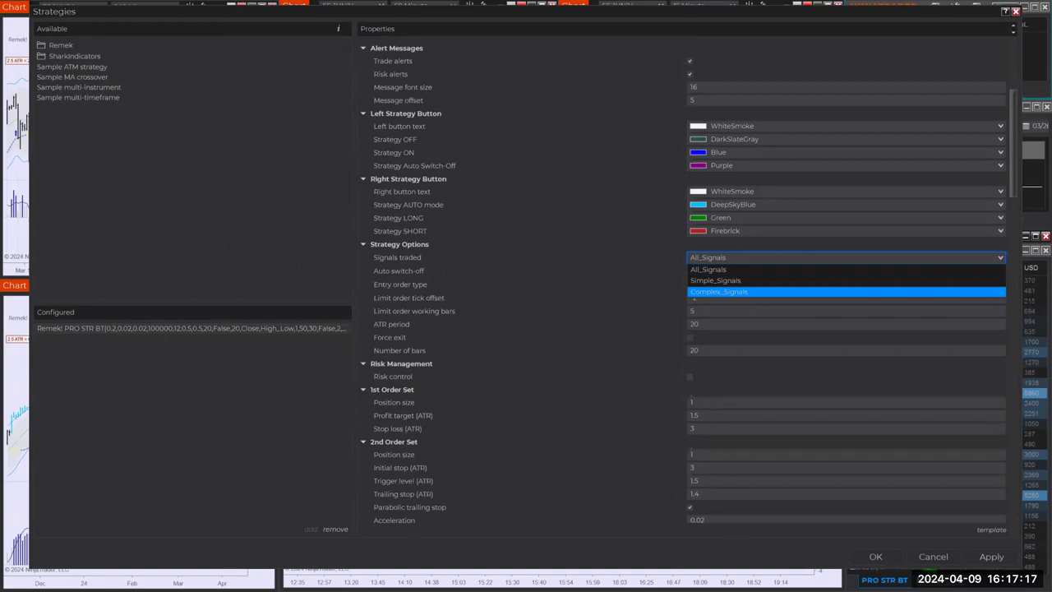
{"action": "key", "text": "Escape"}
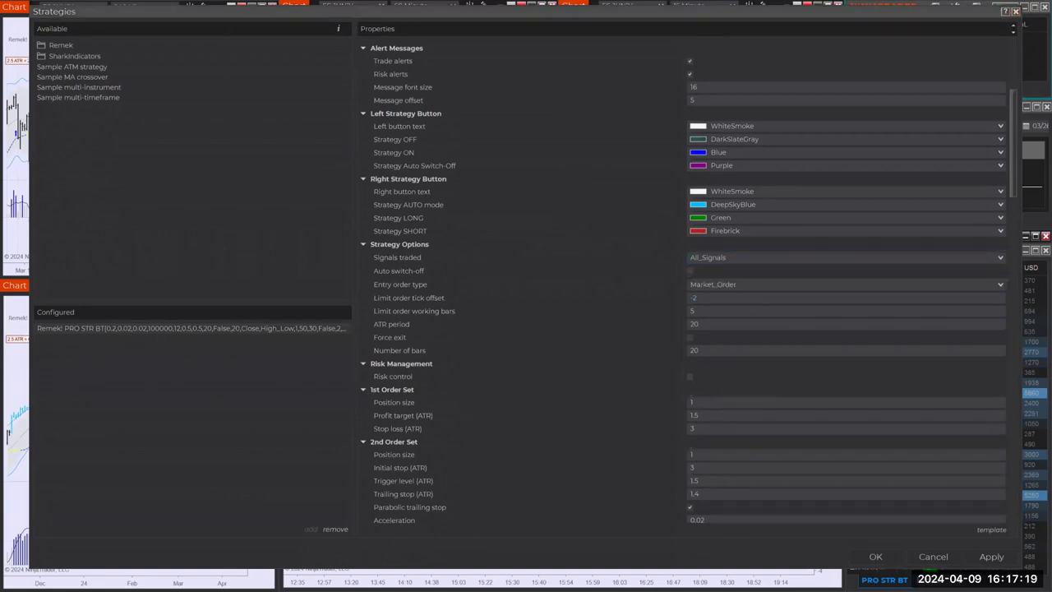
Sketch one simple and two complex pullback patterns in red over the dialog, circle them, and mark the signals traded option
{"action": "mouse_move", "coordinate": [141, 269]}
{"action": "left_mouse_down"}
{"action": "mouse_move", "coordinate": [265, 212]}
{"action": "mouse_move", "coordinate": [332, 132]}
{"action": "left_mouse_up"}
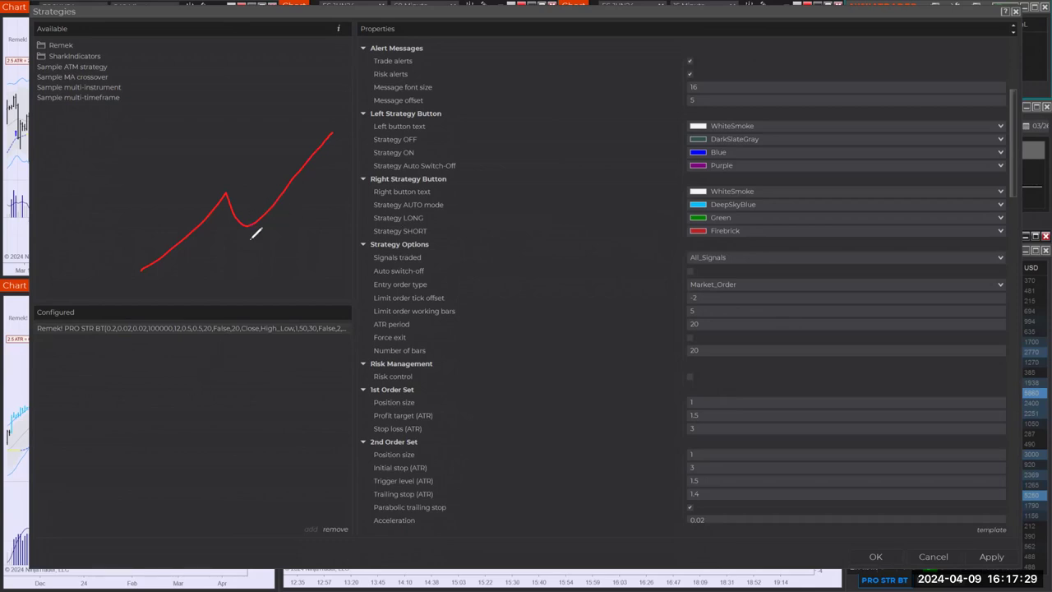
{"action": "mouse_move", "coordinate": [192, 394]}
{"action": "left_mouse_down"}
{"action": "mouse_move", "coordinate": [294, 274]}
{"action": "mouse_move", "coordinate": [349, 284]}
{"action": "mouse_move", "coordinate": [385, 345]}
{"action": "mouse_move", "coordinate": [506, 207]}
{"action": "left_mouse_up"}
{"action": "mouse_move", "coordinate": [449, 497]}
{"action": "left_mouse_down"}
{"action": "mouse_move", "coordinate": [554, 347]}
{"action": "mouse_move", "coordinate": [600, 381]}
{"action": "mouse_move", "coordinate": [631, 440]}
{"action": "mouse_move", "coordinate": [686, 462]}
{"action": "mouse_move", "coordinate": [958, 190]}
{"action": "left_mouse_up"}
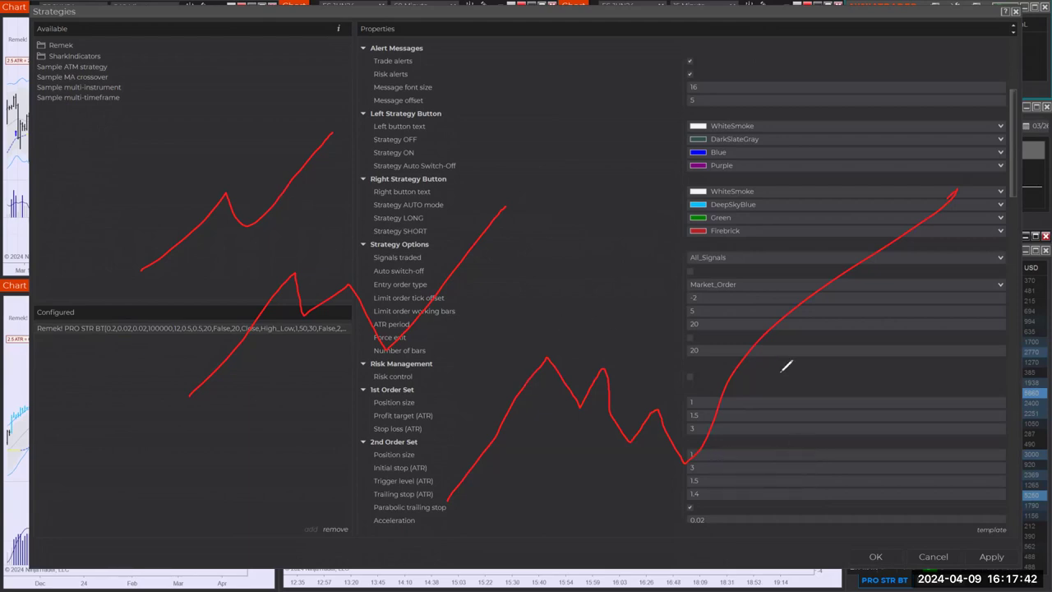
{"action": "mouse_move", "coordinate": [839, 377]}
{"action": "left_mouse_down"}
{"action": "mouse_move", "coordinate": [648, 288]}
{"action": "mouse_move", "coordinate": [411, 243]}
{"action": "mouse_move", "coordinate": [201, 272]}
{"action": "mouse_move", "coordinate": [235, 463]}
{"action": "mouse_move", "coordinate": [825, 475]}
{"action": "mouse_move", "coordinate": [822, 385]}
{"action": "left_mouse_up"}
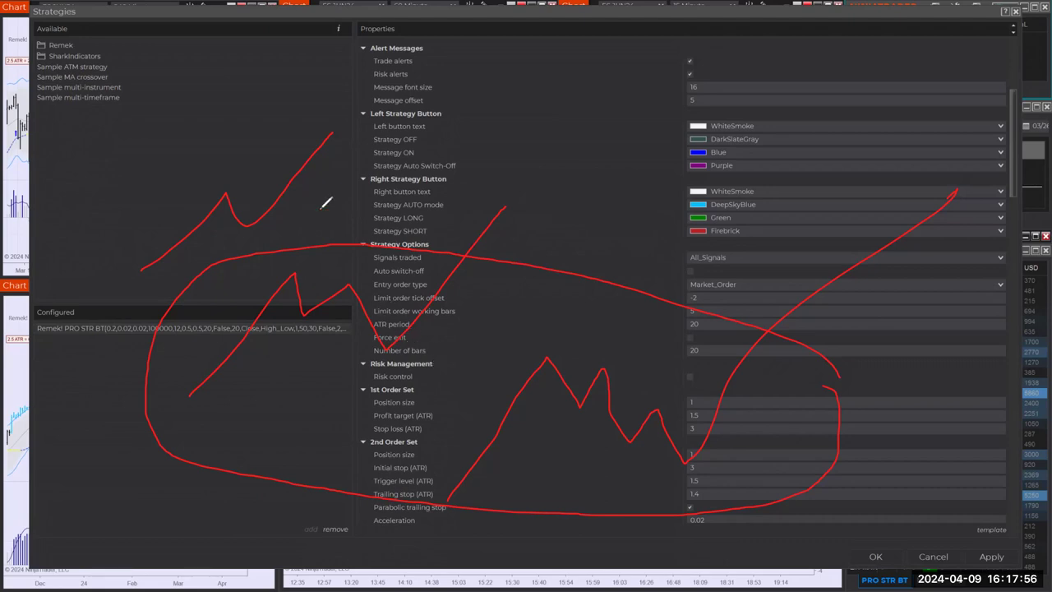
{"action": "mouse_move", "coordinate": [298, 199]}
{"action": "left_mouse_down"}
{"action": "mouse_move", "coordinate": [226, 174]}
{"action": "mouse_move", "coordinate": [225, 217]}
{"action": "mouse_move", "coordinate": [324, 231]}
{"action": "mouse_move", "coordinate": [315, 206]}
{"action": "left_mouse_up"}
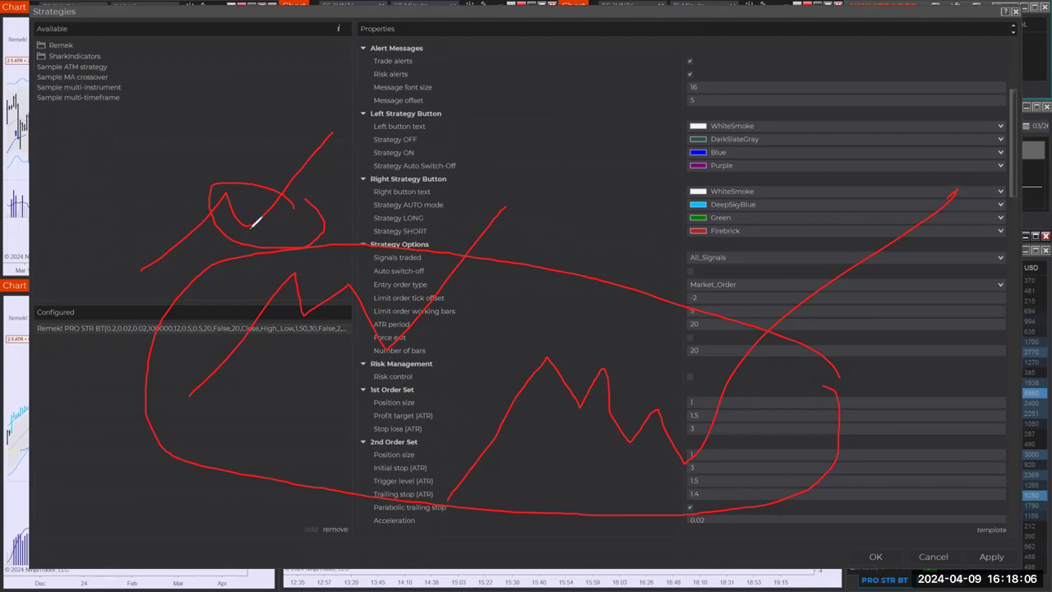
{"action": "left_click_drag", "start_coordinate": [255, 212], "coordinate": [257, 243]}
{"action": "mouse_move", "coordinate": [452, 300]}
{"action": "left_mouse_down"}
{"action": "mouse_move", "coordinate": [291, 247]}
{"action": "mouse_move", "coordinate": [341, 382]}
{"action": "mouse_move", "coordinate": [449, 337]}
{"action": "left_mouse_up"}
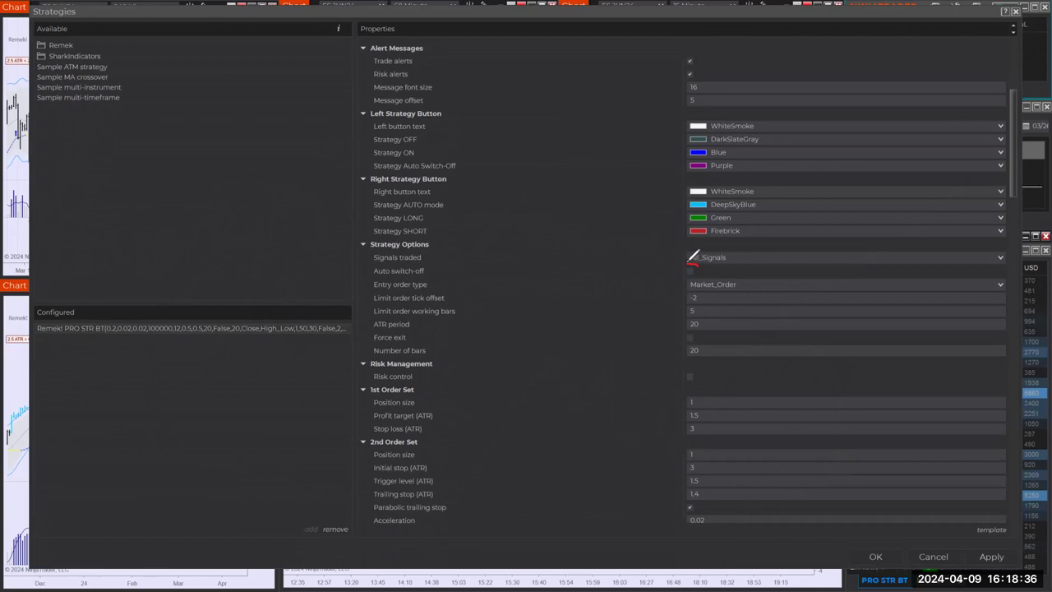
{"action": "mouse_move", "coordinate": [697, 264]}
{"action": "left_mouse_down"}
{"action": "mouse_move", "coordinate": [687, 278]}
{"action": "mouse_move", "coordinate": [704, 263]}
{"action": "left_mouse_up"}
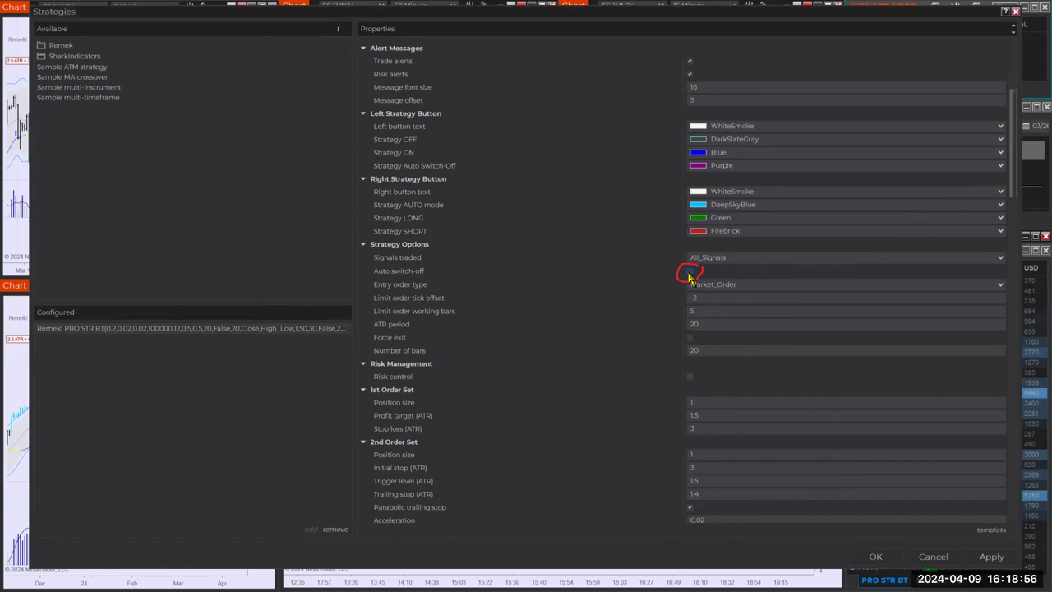
Enable auto switch-off in the strategy options and open the maximum number of trades for editing
{"action": "left_click", "coordinate": [690, 272]}
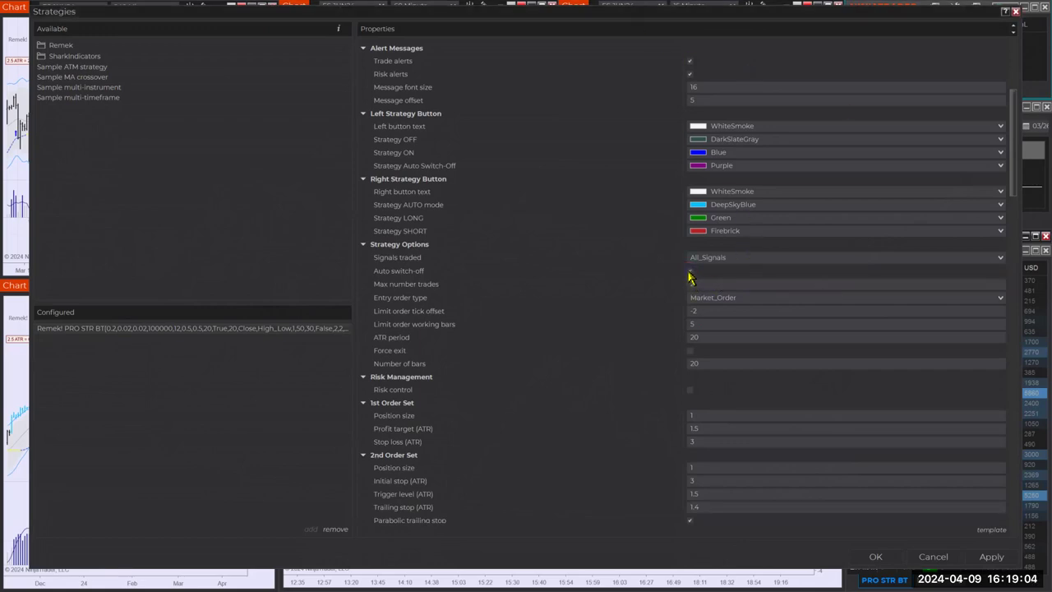
{"action": "key", "text": "space"}
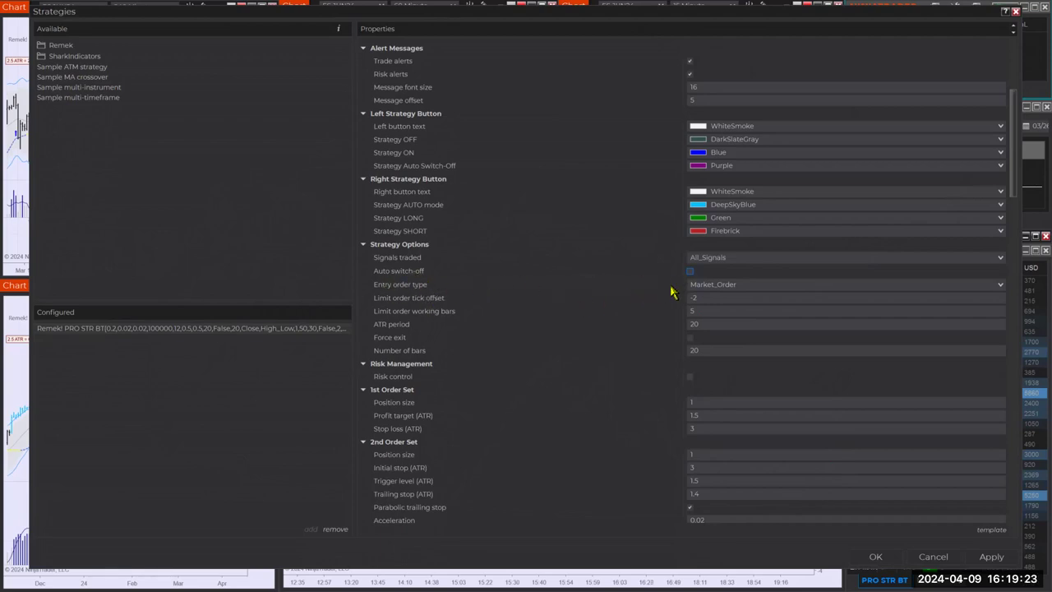
{"action": "left_click", "coordinate": [691, 272]}
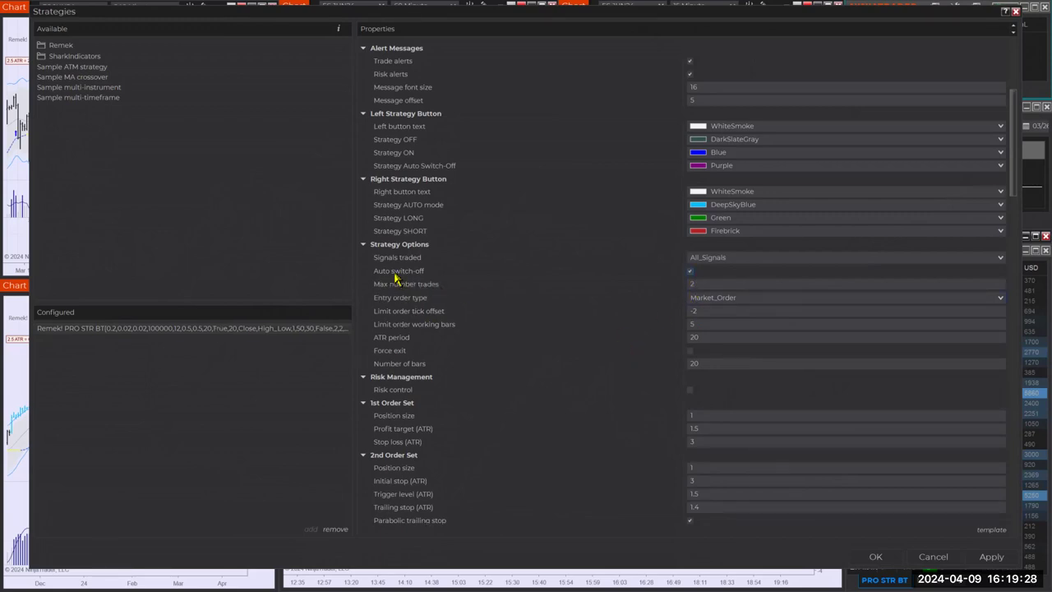
{"action": "left_click", "coordinate": [697, 286]}
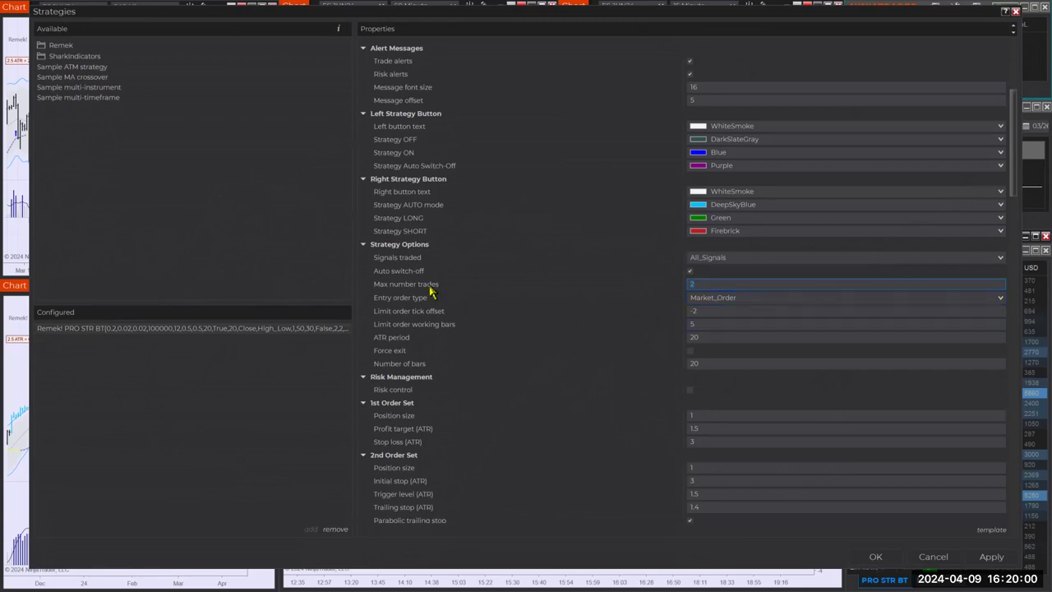
Review the entry order types and set the strategy's entry order type to Limit_Order
{"action": "left_click", "coordinate": [760, 301]}
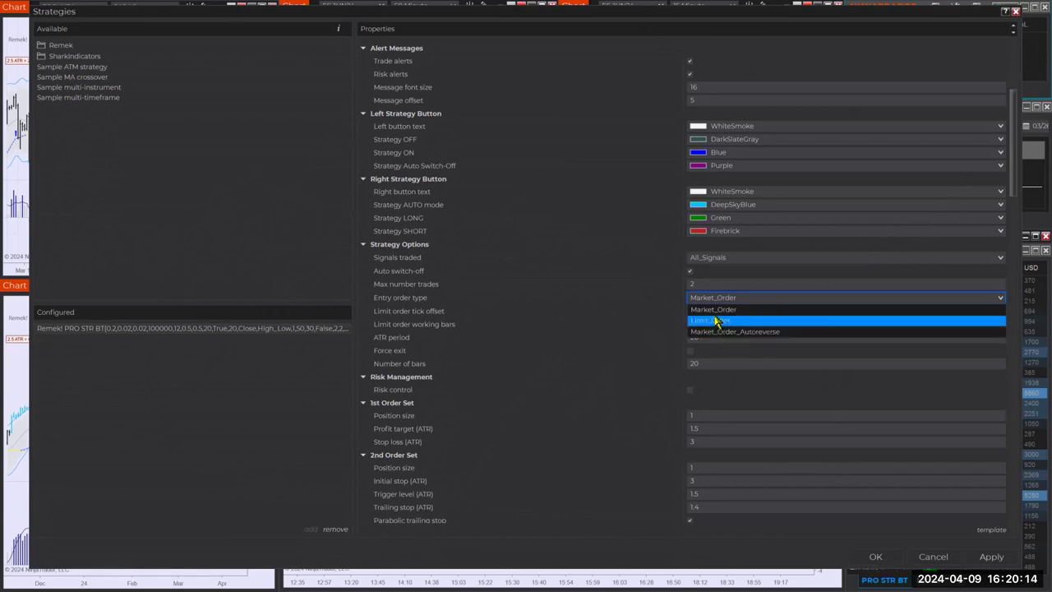
{"action": "left_click", "coordinate": [715, 309]}
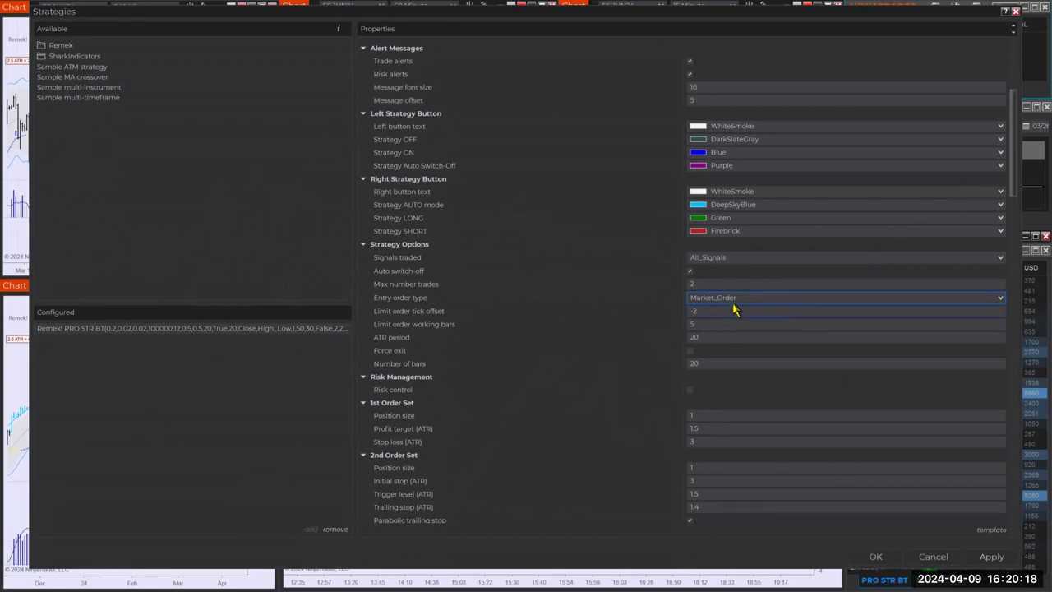
{"action": "left_click", "coordinate": [736, 302]}
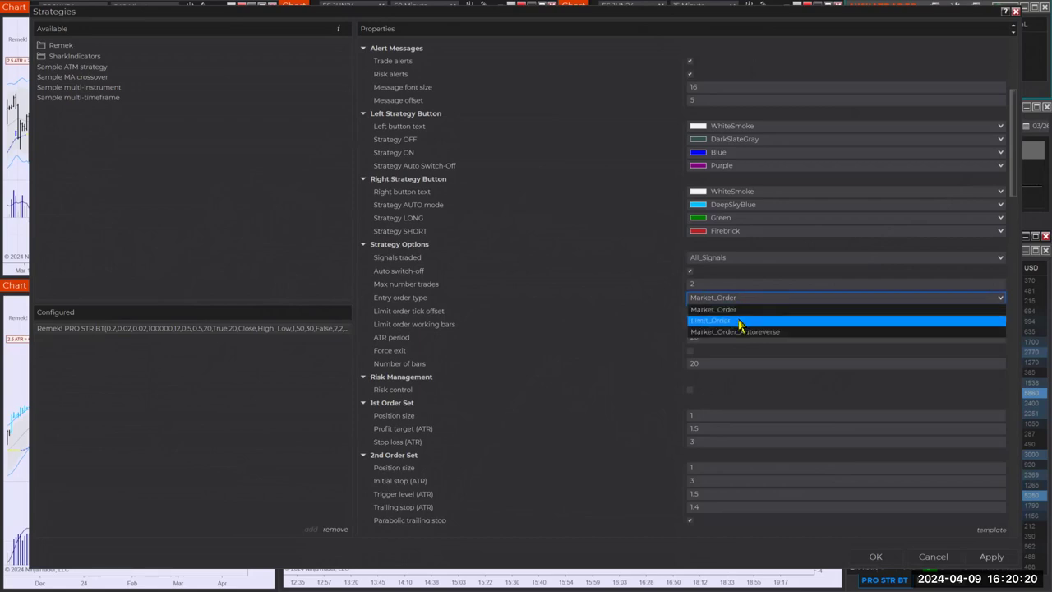
{"action": "left_click", "coordinate": [739, 322]}
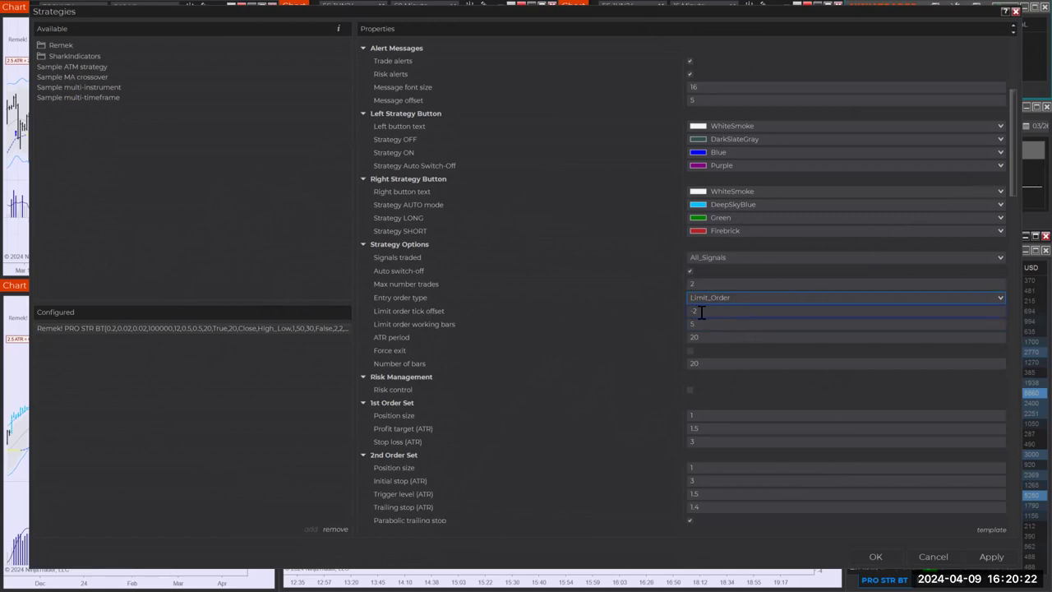
Review the limit order tick offset and working bars, and set the entry order type to Market_Order
{"action": "left_click", "coordinate": [694, 312]}
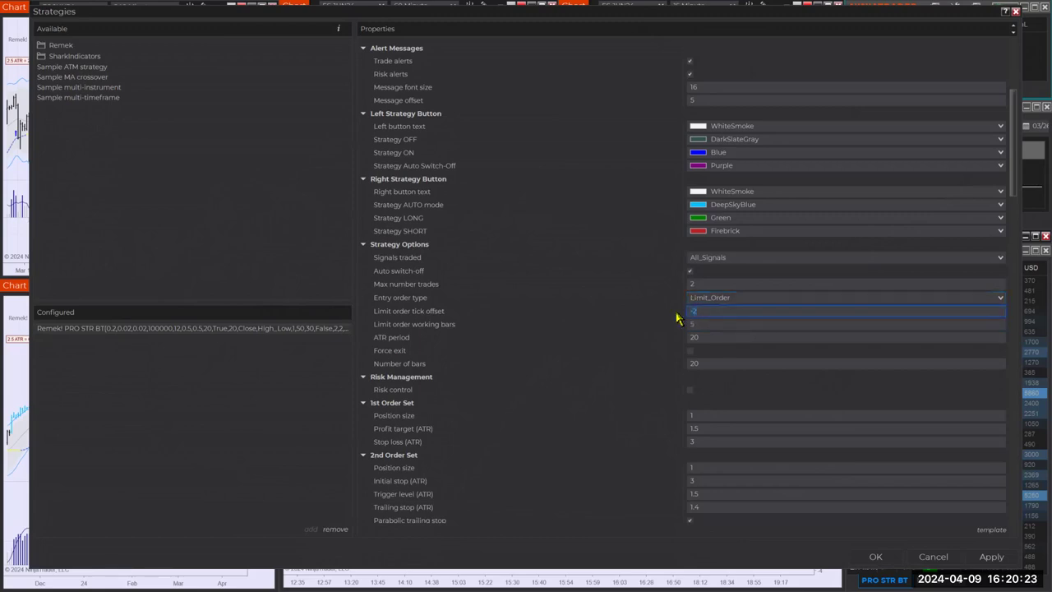
{"action": "left_click", "coordinate": [745, 303]}
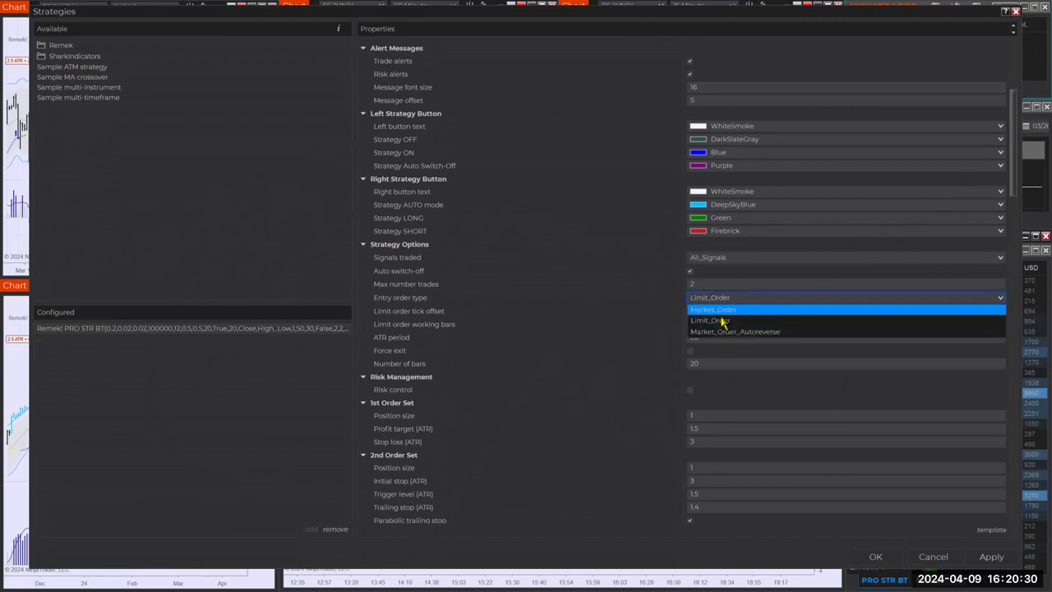
{"action": "left_click", "coordinate": [717, 321]}
{"action": "left_click", "coordinate": [699, 324]}
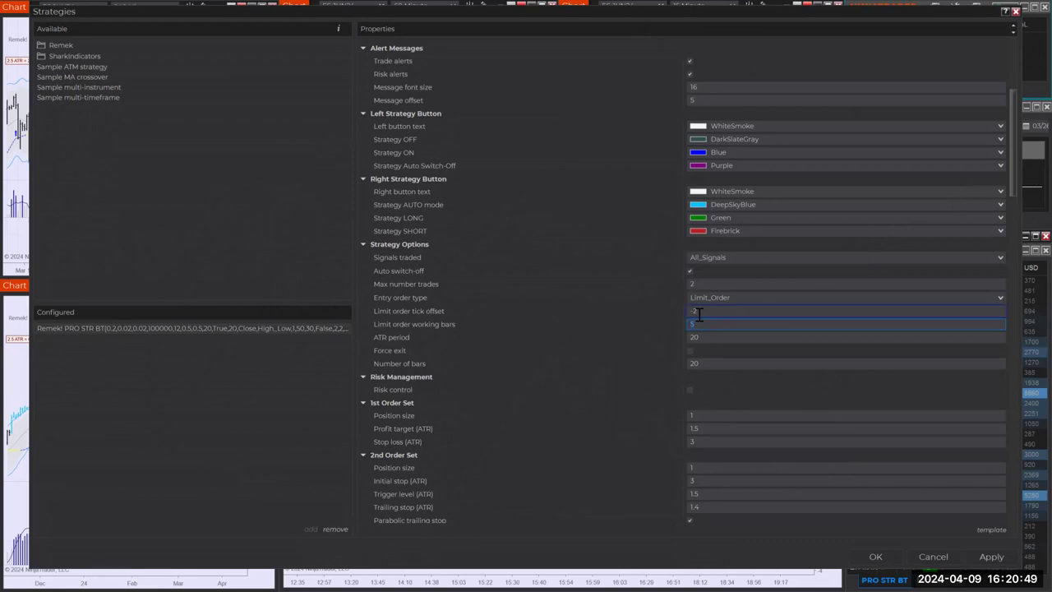
{"action": "left_click", "coordinate": [728, 300]}
{"action": "left_click", "coordinate": [730, 310]}
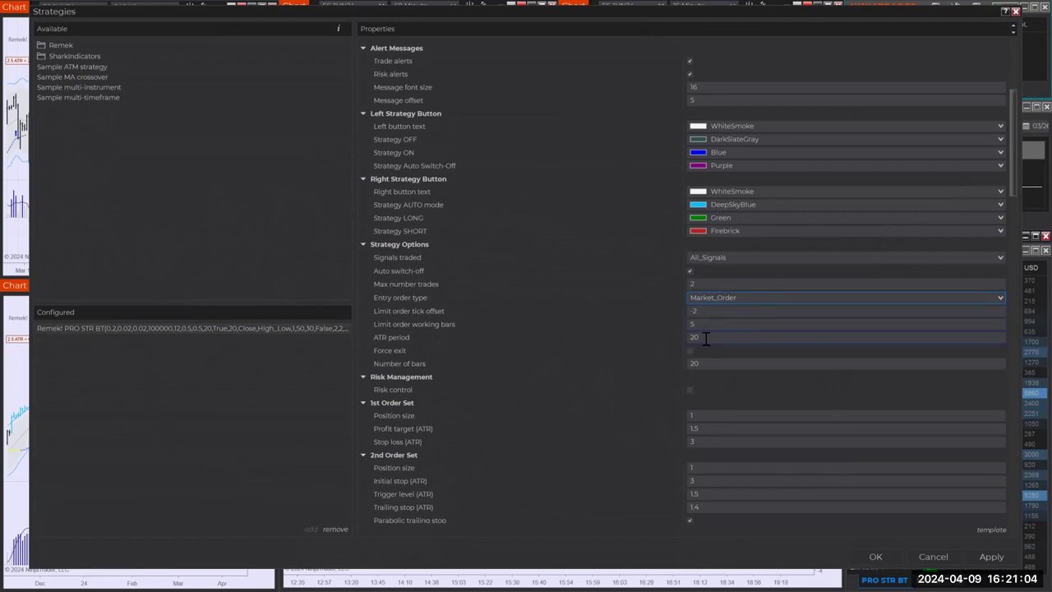
Try an ATR period of 12 and restore it to 20
{"action": "left_click", "coordinate": [706, 338]}
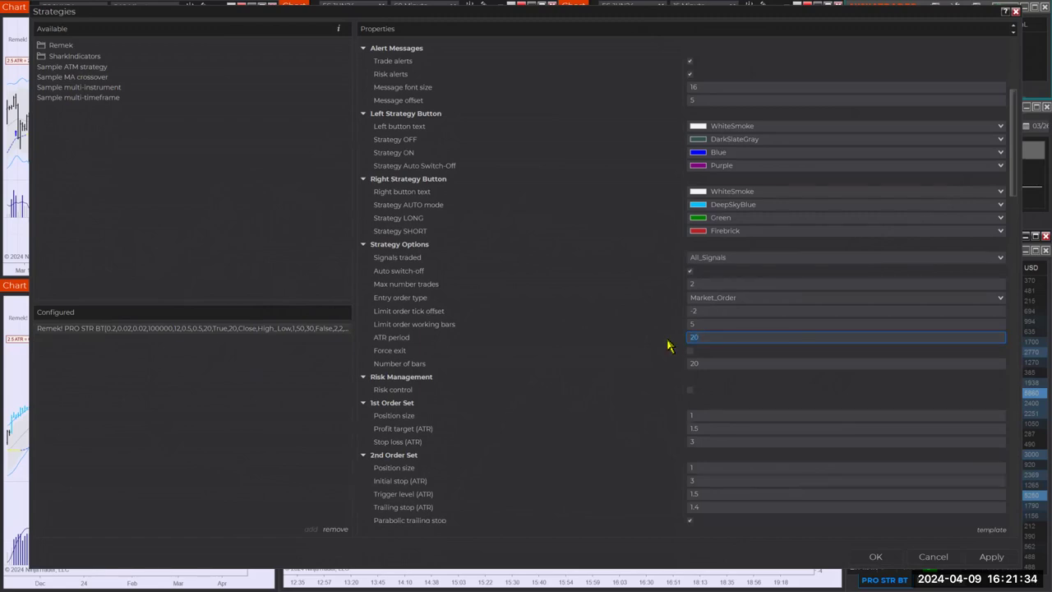
{"action": "type", "text": "12"}
{"action": "left_click", "coordinate": [703, 339]}
{"action": "type", "text": "20"}
{"action": "double_click", "coordinate": [684, 338]}
Enable force exit and sketch a red rally with sideways price action over the dialog, crossed by a yellow cut-off line
{"action": "left_click", "coordinate": [691, 358]}
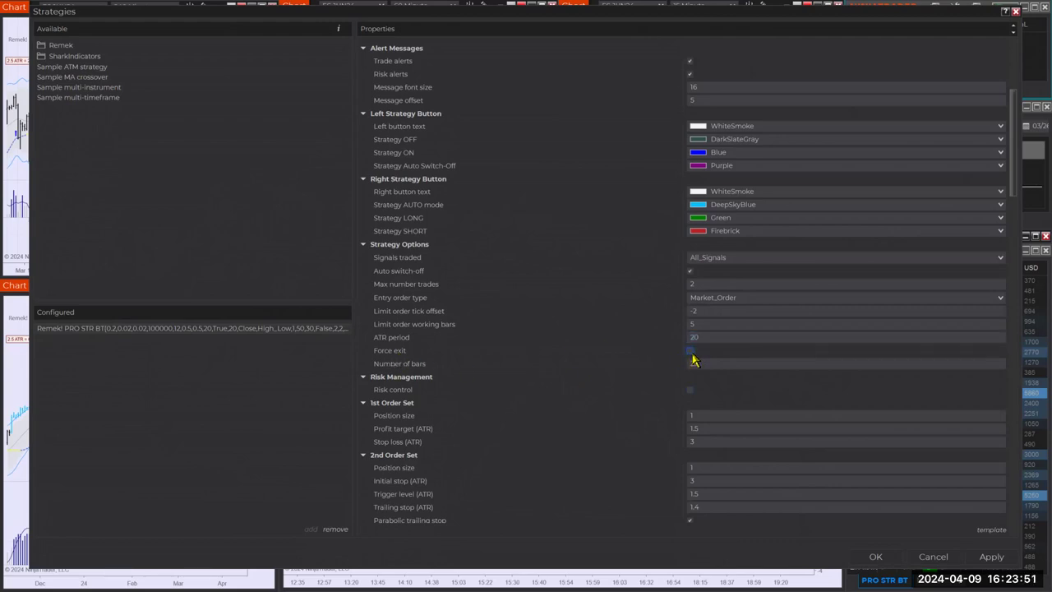
{"action": "left_click", "coordinate": [690, 351]}
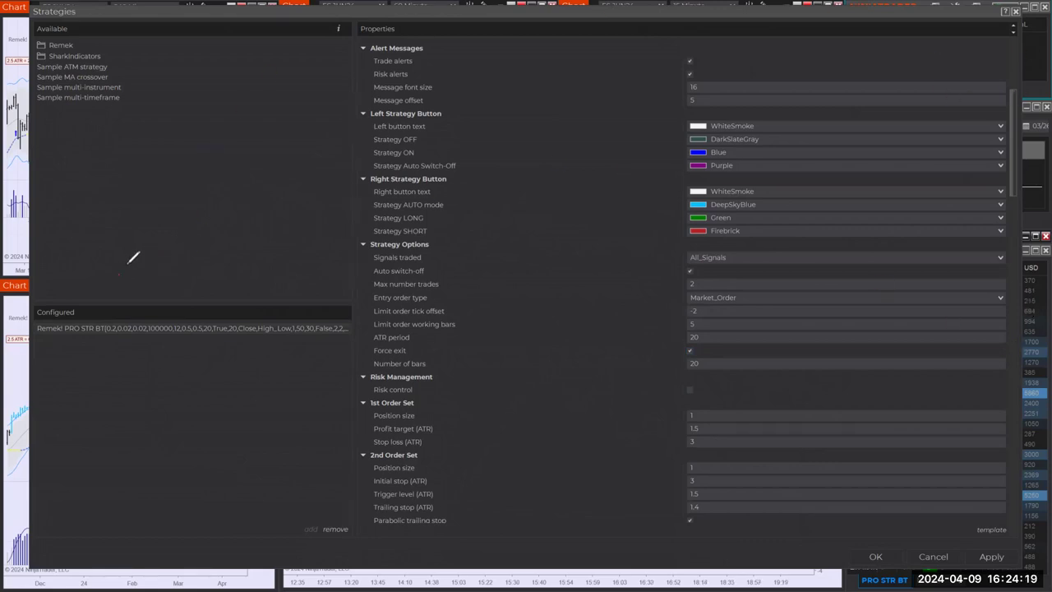
{"action": "left_click_drag", "start_coordinate": [119, 274], "coordinate": [200, 235]}
{"action": "mouse_move", "coordinate": [205, 230]}
{"action": "left_mouse_down"}
{"action": "mouse_move", "coordinate": [208, 216]}
{"action": "mouse_move", "coordinate": [255, 229]}
{"action": "mouse_move", "coordinate": [311, 214]}
{"action": "mouse_move", "coordinate": [390, 222]}
{"action": "left_mouse_up"}
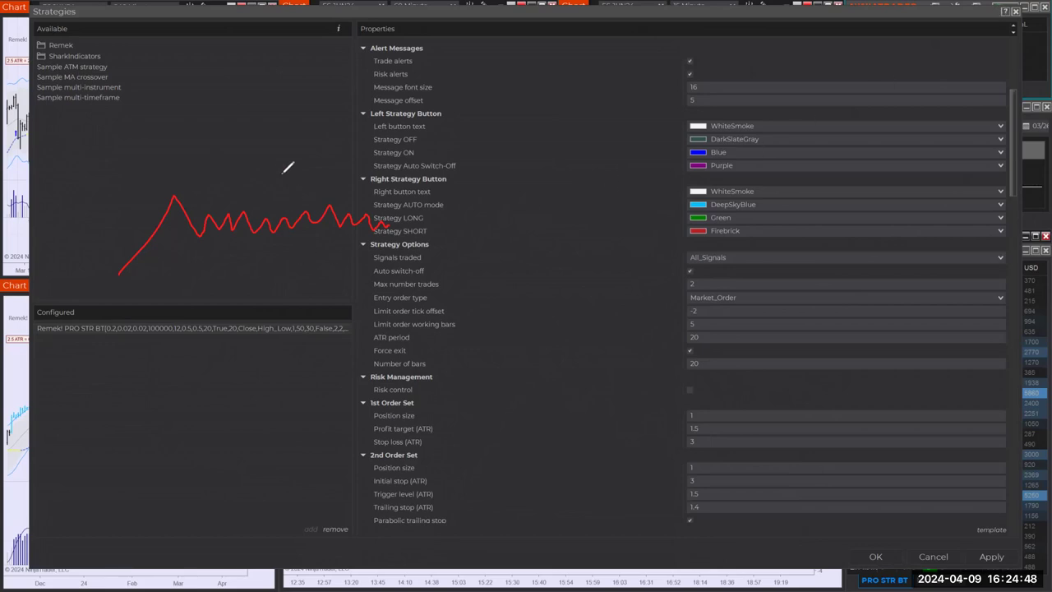
{"action": "left_click_drag", "start_coordinate": [281, 165], "coordinate": [296, 266]}
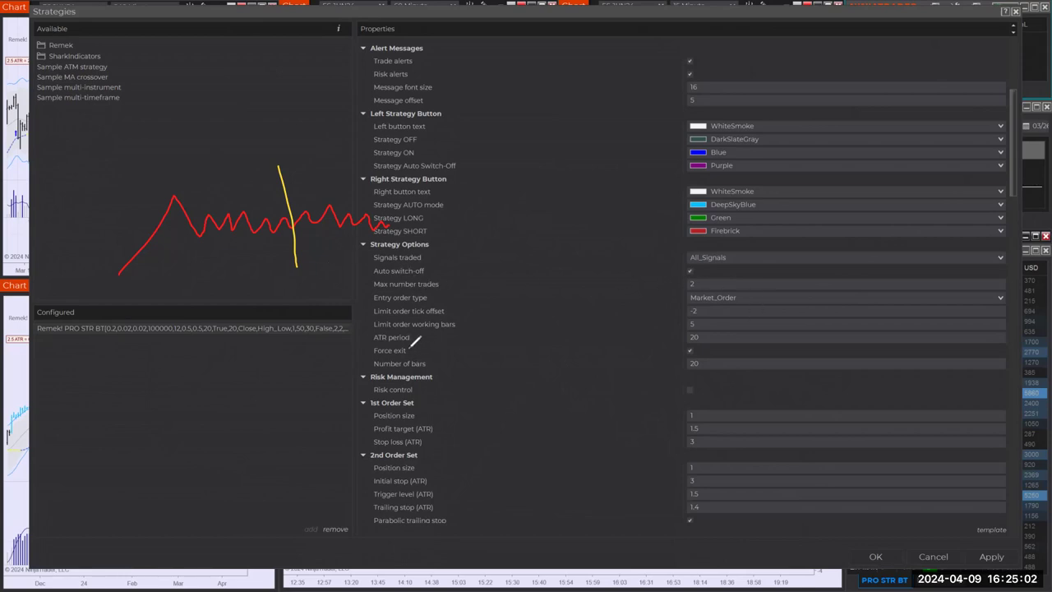
Mark the force exit and number of bars options in yellow and open the number of bars for editing
{"action": "left_click_drag", "start_coordinate": [408, 351], "coordinate": [420, 351]}
{"action": "left_click_drag", "start_coordinate": [676, 365], "coordinate": [684, 365]}
{"action": "left_click", "coordinate": [699, 365]}
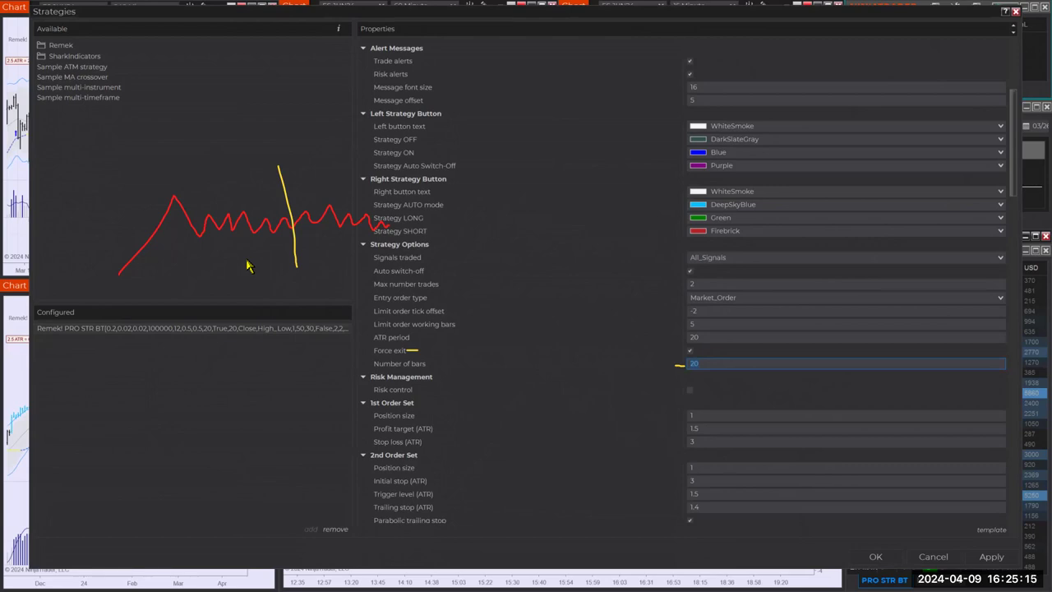
{"action": "left_click", "coordinate": [693, 360]}
{"action": "left_click", "coordinate": [691, 353]}
{"action": "left_click", "coordinate": [691, 352]}
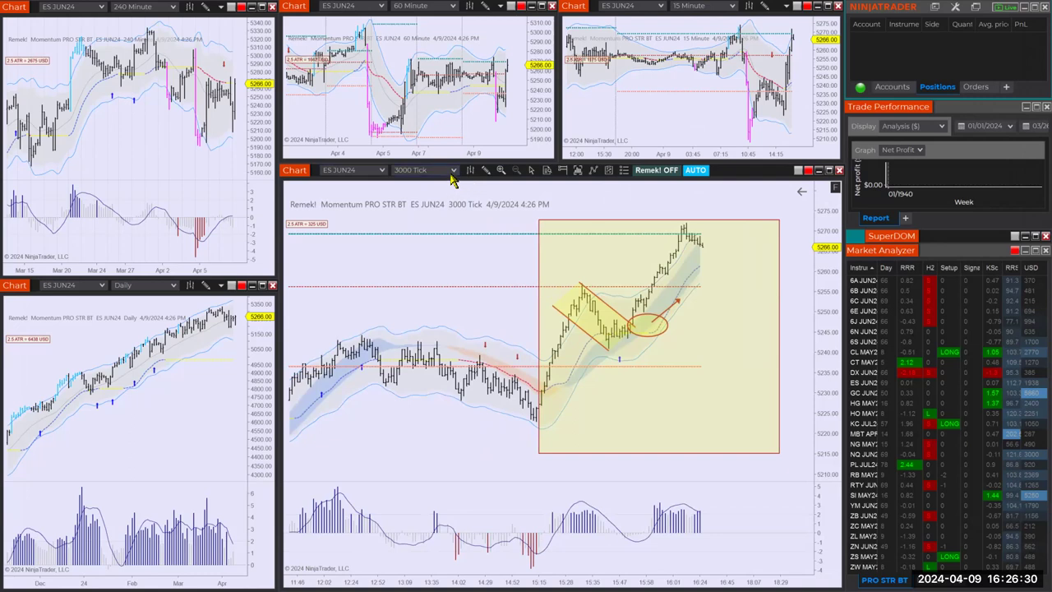
Switch the main ES JUN24 chart to the 60 Minute interval and compress its price scale
{"action": "left_click", "coordinate": [453, 171]}
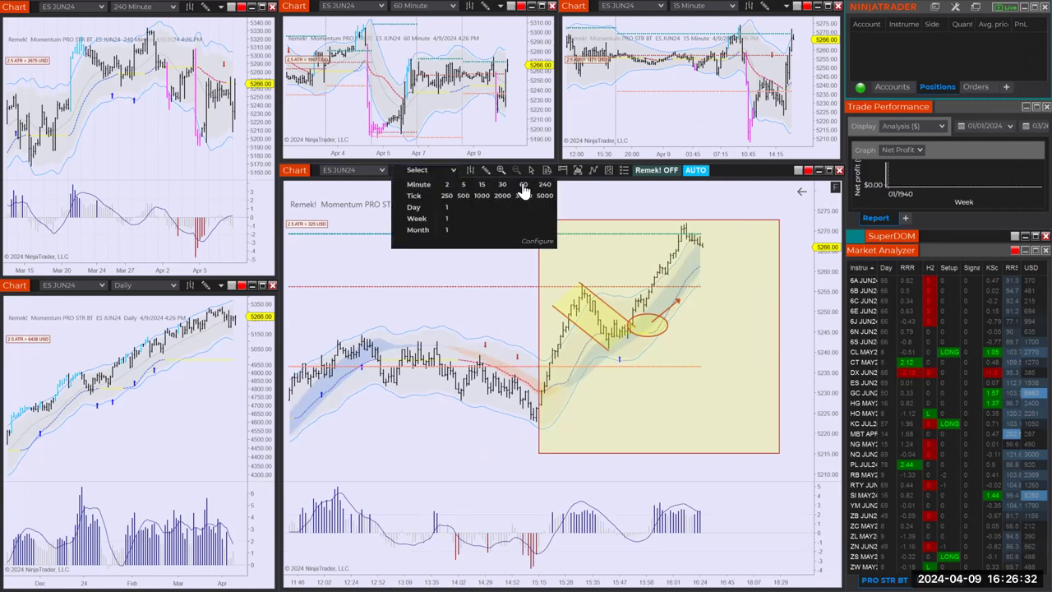
{"action": "left_click", "coordinate": [523, 185]}
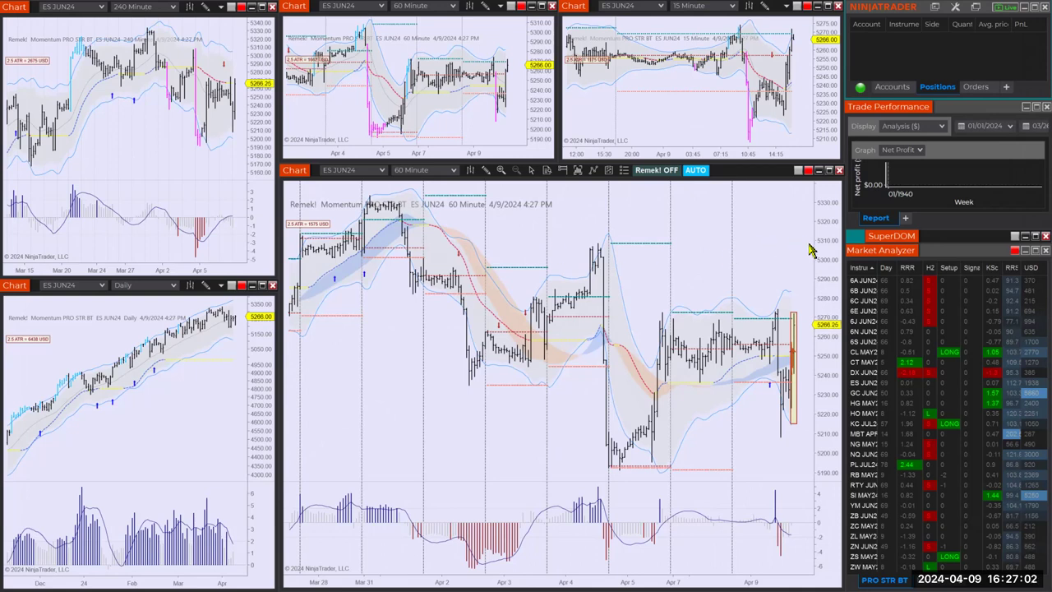
{"action": "left_click_drag", "start_coordinate": [817, 244], "coordinate": [816, 308]}
{"action": "left_click_drag", "start_coordinate": [775, 266], "coordinate": [712, 270]}
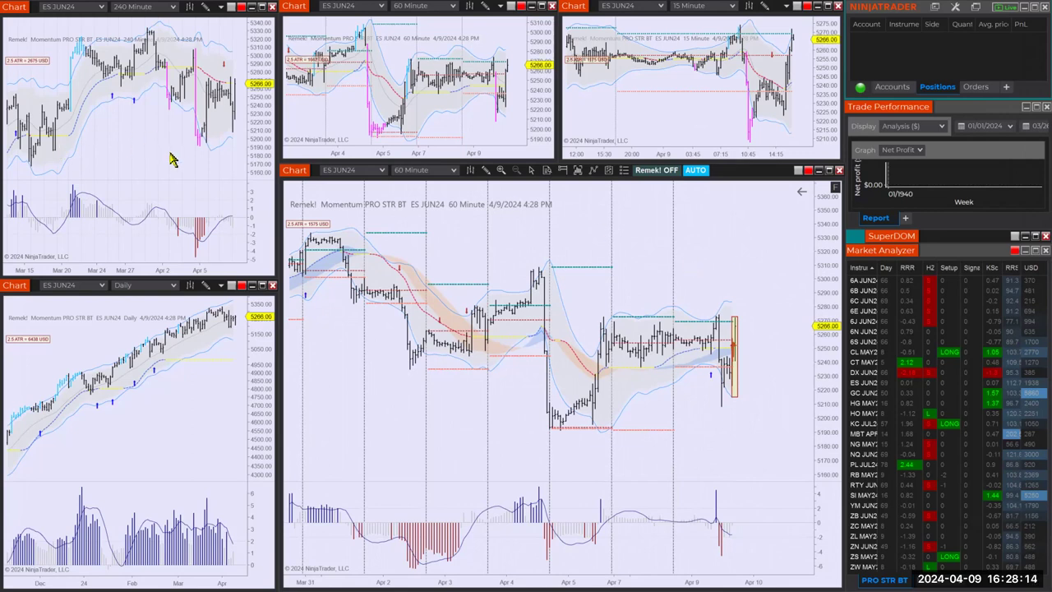
Draw an ellipse around the early-April decline and the latest bars on the 240 Minute chart
{"action": "left_click_drag", "start_coordinate": [171, 157], "coordinate": [122, 159]}
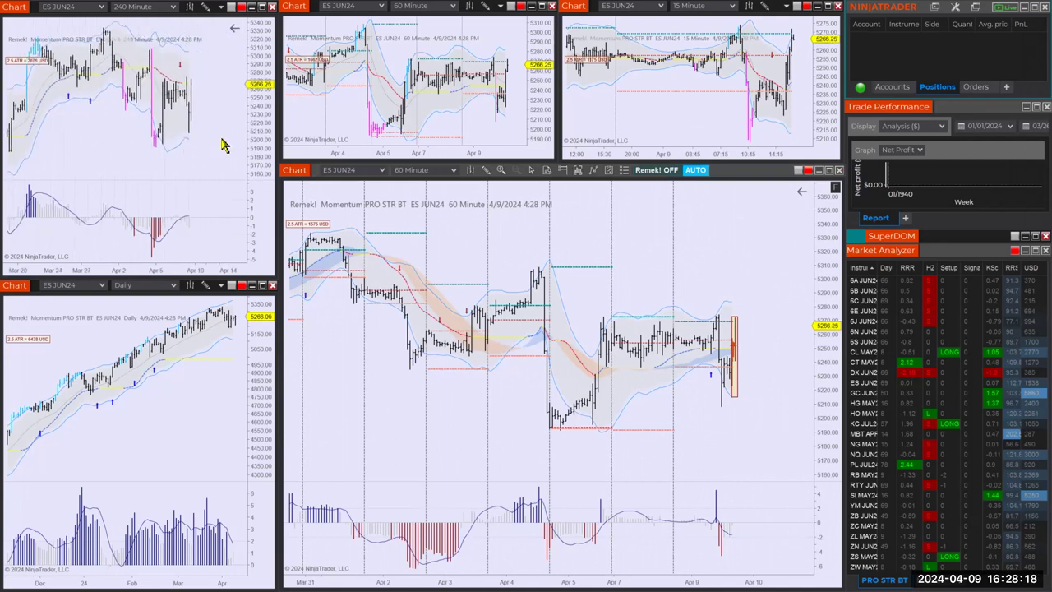
{"action": "left_click_drag", "start_coordinate": [126, 54], "coordinate": [231, 163]}
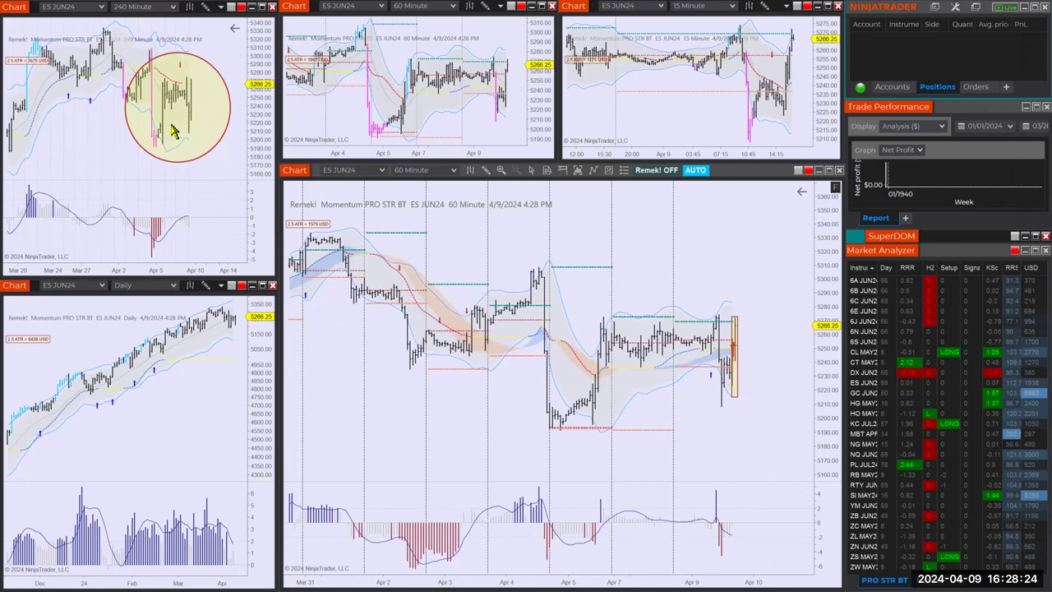
Draw a red arrow along the steep rally around February 22 on the 240 Minute chart
{"action": "left_click_drag", "start_coordinate": [89, 160], "coordinate": [205, 164]}
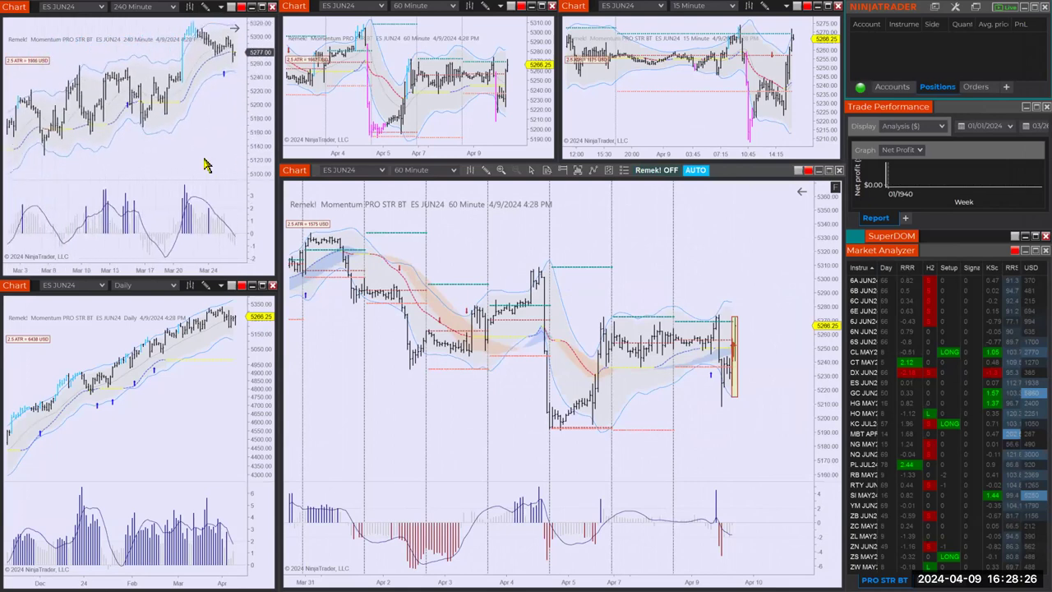
{"action": "left_click_drag", "start_coordinate": [132, 157], "coordinate": [181, 162]}
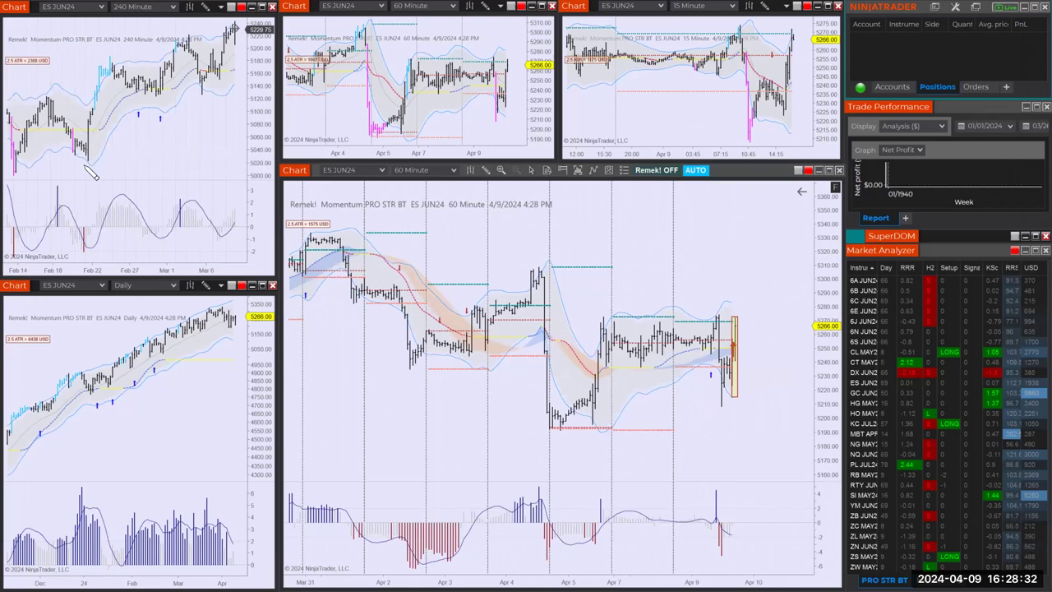
{"action": "left_click_drag", "start_coordinate": [86, 153], "coordinate": [101, 67]}
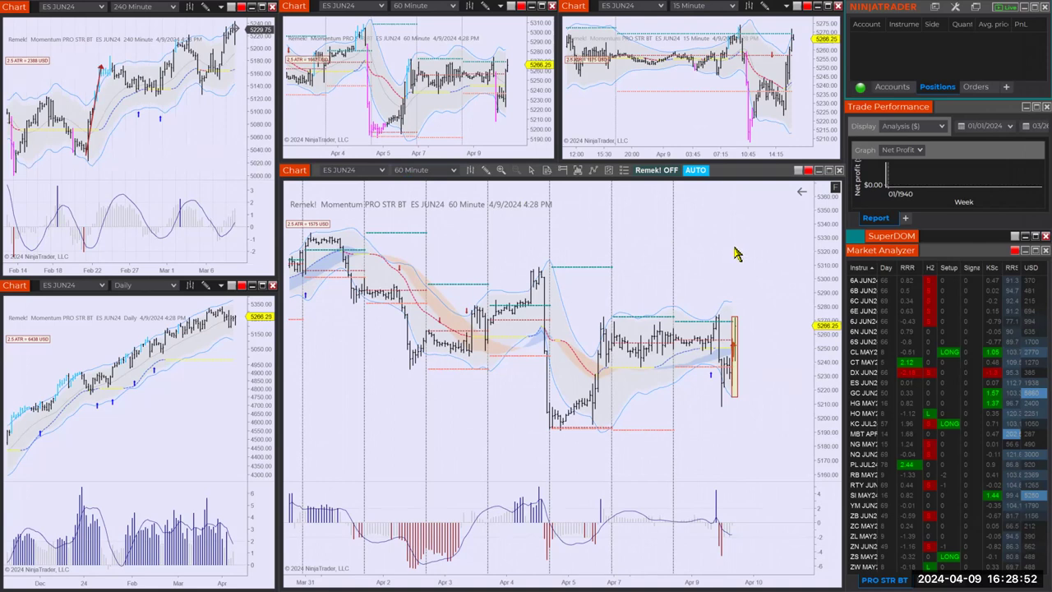
Draw a descending channel over the pullback following the February rally on the 240 Minute chart and circle its breakout
{"action": "scroll", "coordinate": [167, 137], "scroll_direction": "down", "scroll_amount": 10}
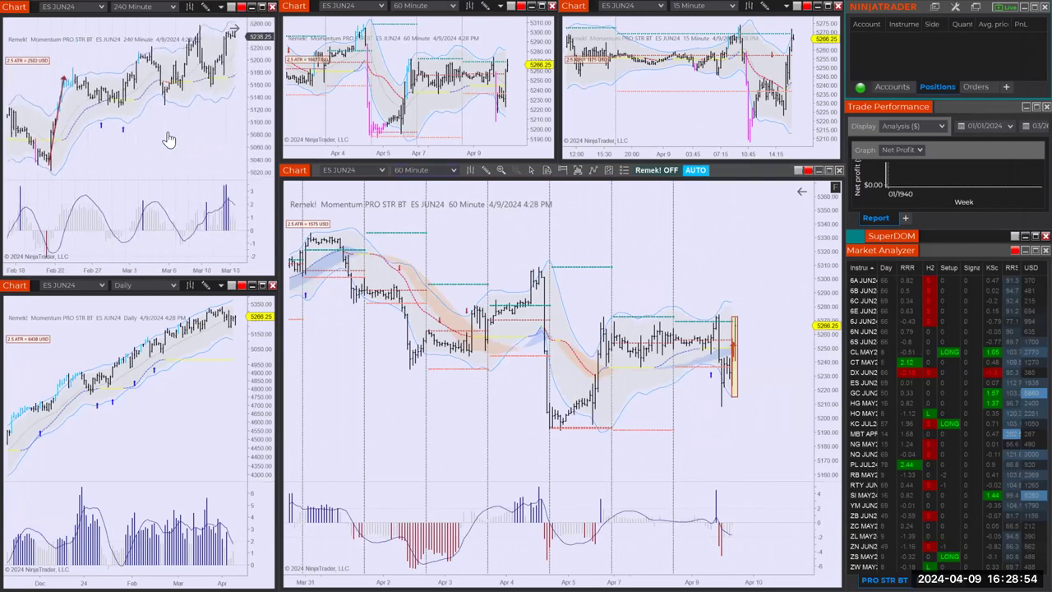
{"action": "scroll", "coordinate": [724, 256], "scroll_direction": "down", "scroll_amount": 5}
{"action": "scroll", "coordinate": [740, 255], "scroll_direction": "up", "scroll_amount": 5}
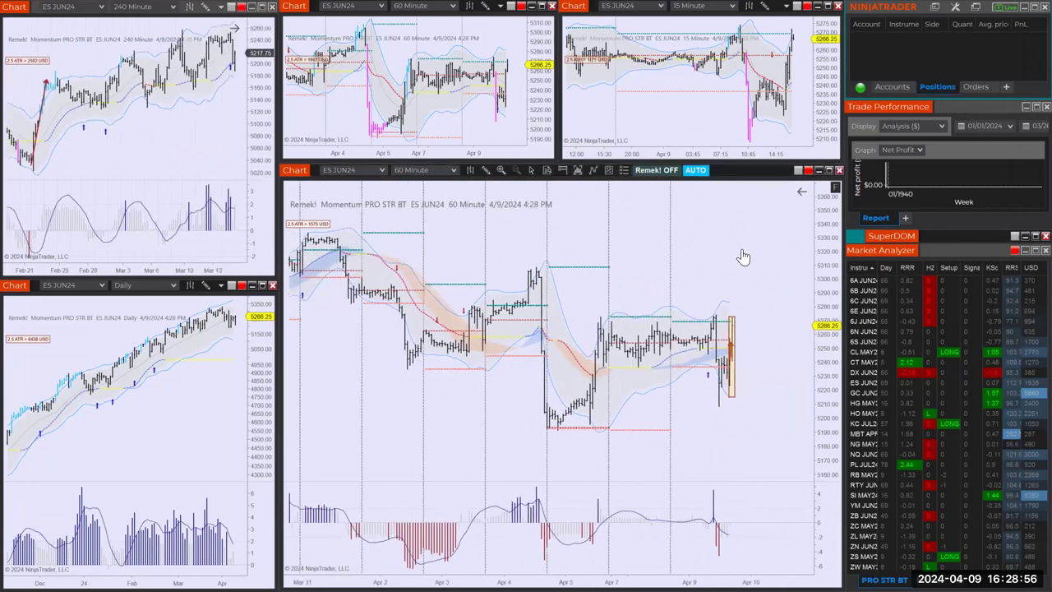
{"action": "scroll", "coordinate": [190, 159], "scroll_direction": "up", "scroll_amount": 10}
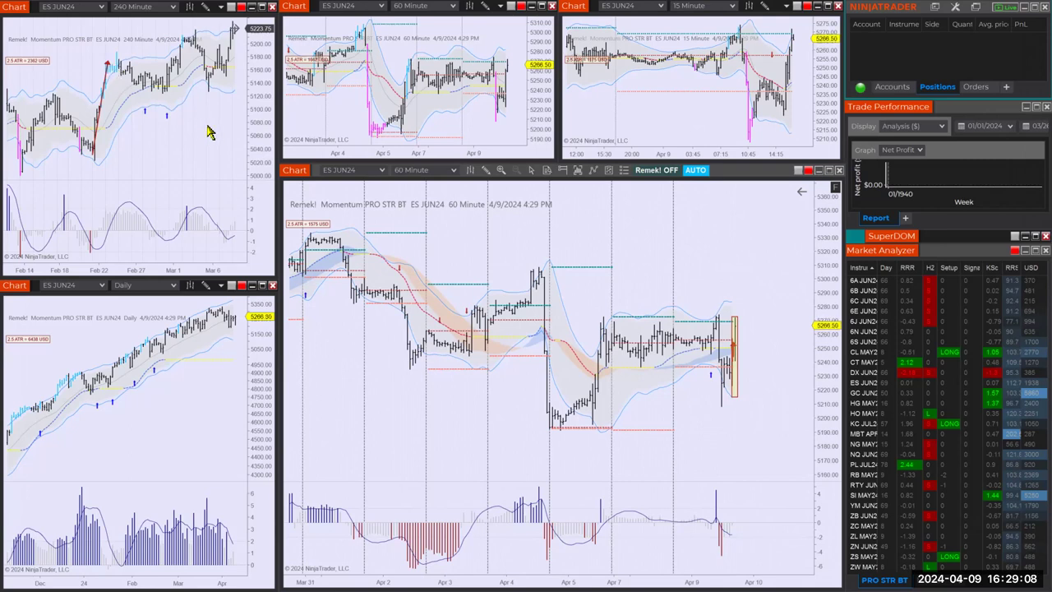
{"action": "left_click_drag", "start_coordinate": [112, 52], "coordinate": [191, 85]}
{"action": "left_click", "coordinate": [173, 80]}
{"action": "left_click", "coordinate": [118, 84]}
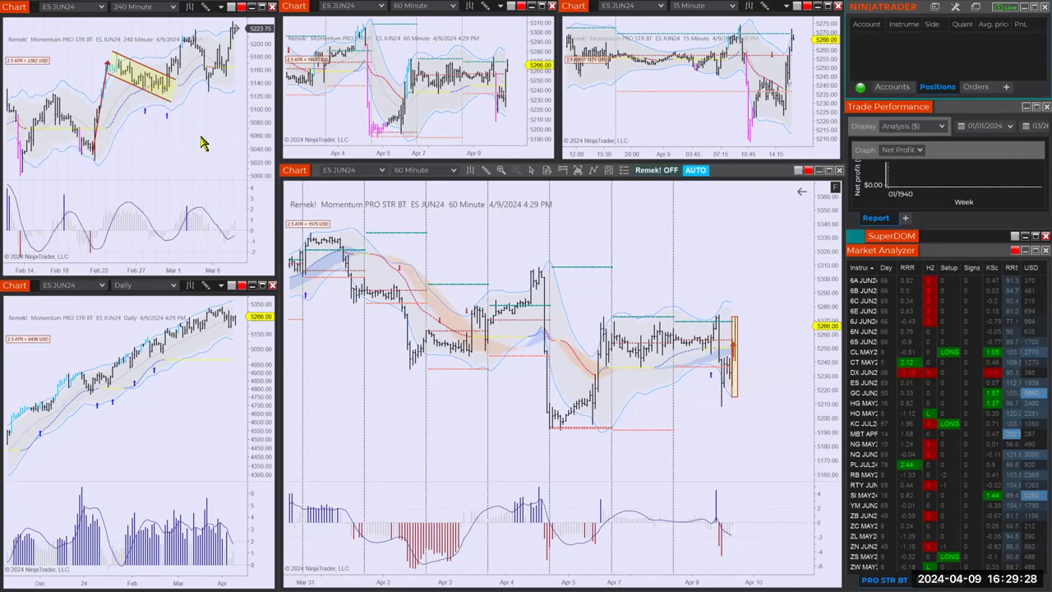
{"action": "left_click", "coordinate": [174, 74]}
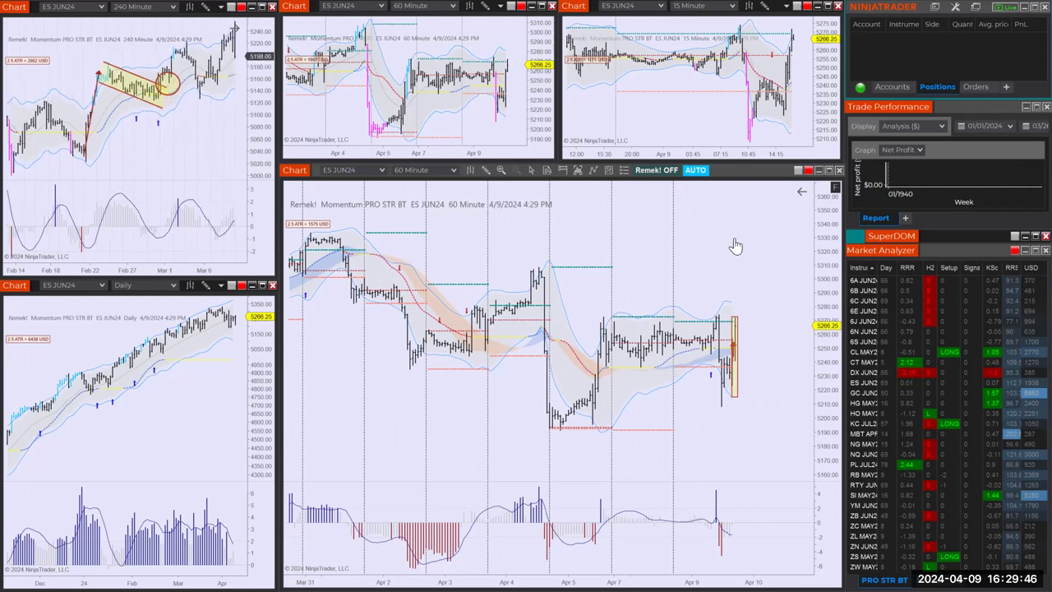
Draw a red arrow along the same steep late-February rally on the main 60 Minute chart
{"action": "left_click_drag", "start_coordinate": [736, 245], "coordinate": [701, 245]}
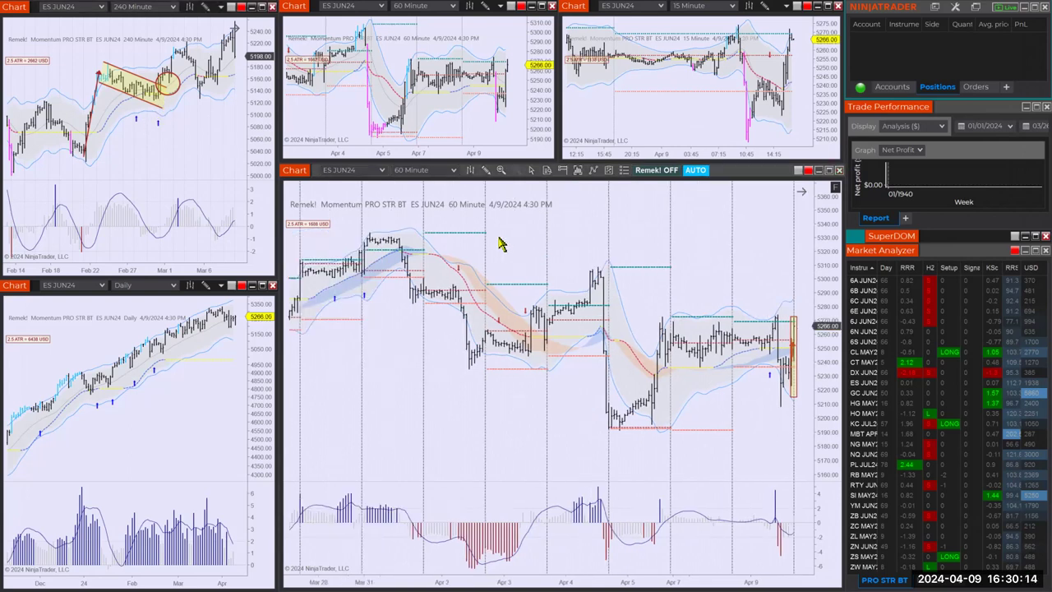
{"action": "left_click_drag", "start_coordinate": [500, 178], "coordinate": [701, 267]}
{"action": "scroll", "coordinate": [702, 267], "scroll_direction": "up", "scroll_amount": 10}
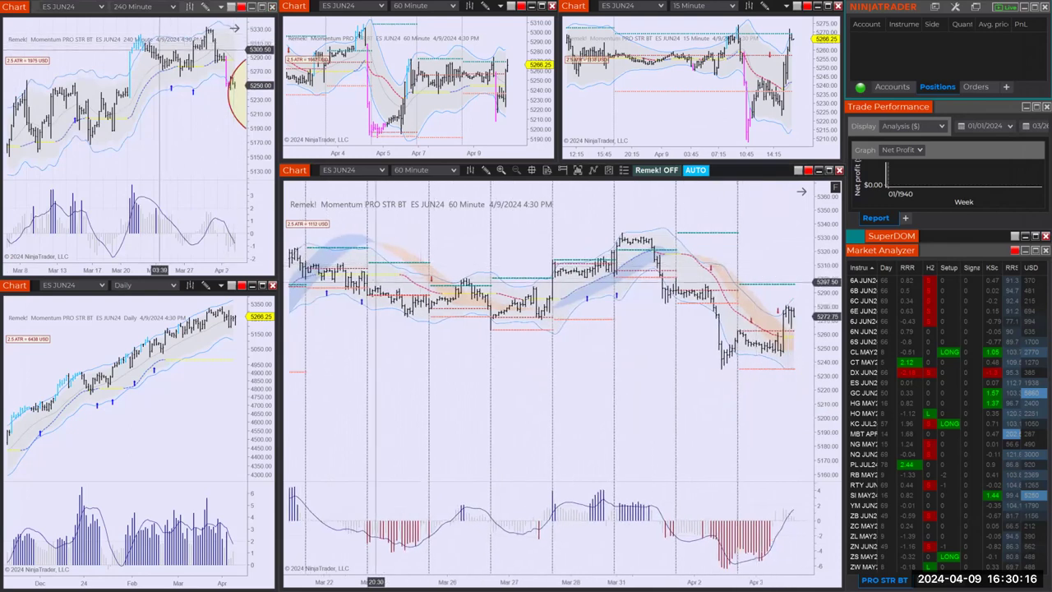
{"action": "scroll", "coordinate": [250, 171], "scroll_direction": "up", "scroll_amount": 5}
{"action": "scroll", "coordinate": [251, 171], "scroll_direction": "up", "scroll_amount": 10}
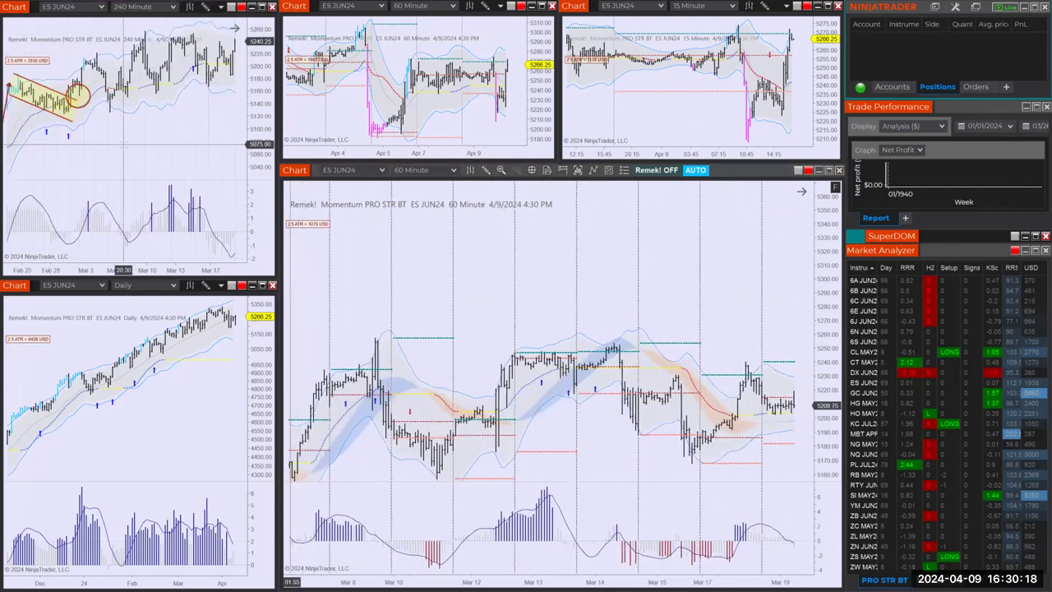
{"action": "scroll", "coordinate": [405, 347], "scroll_direction": "up", "scroll_amount": 3}
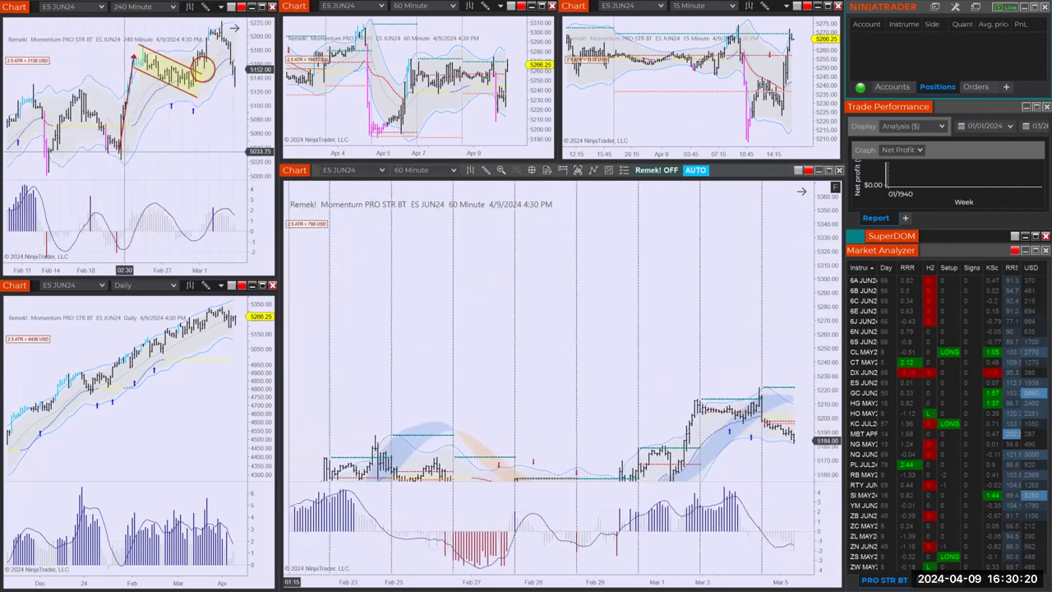
{"action": "scroll", "coordinate": [404, 347], "scroll_direction": "up", "scroll_amount": 10}
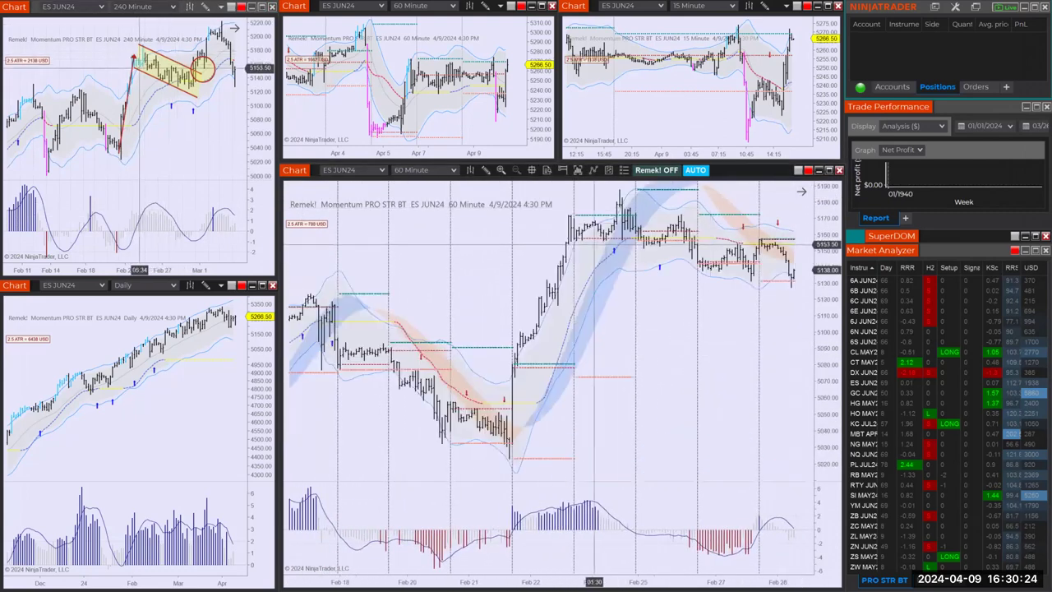
{"action": "scroll", "coordinate": [638, 278], "scroll_direction": "down", "scroll_amount": 2}
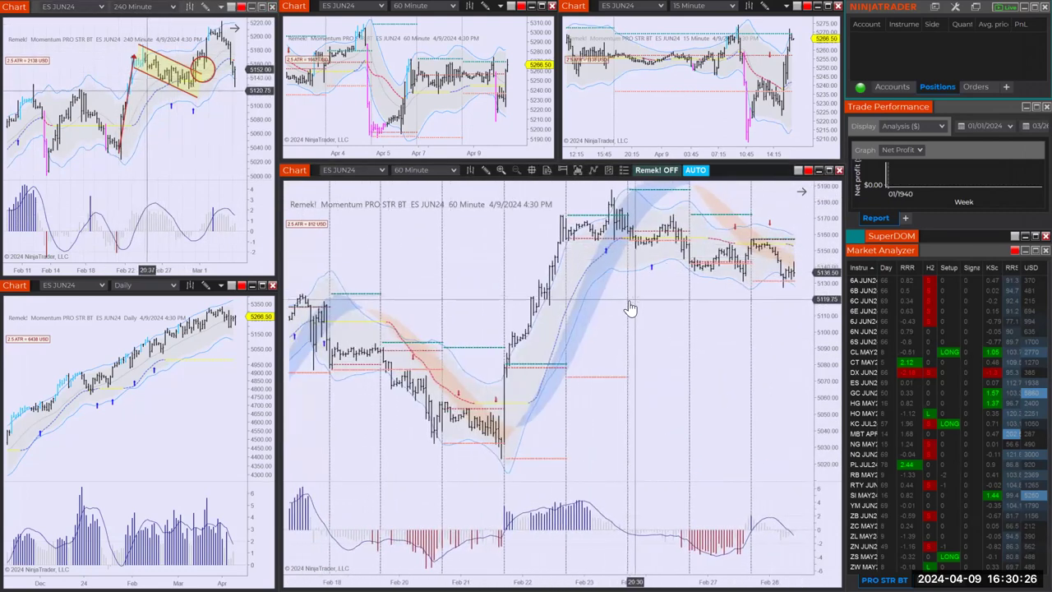
{"action": "middle_click", "coordinate": [573, 346]}
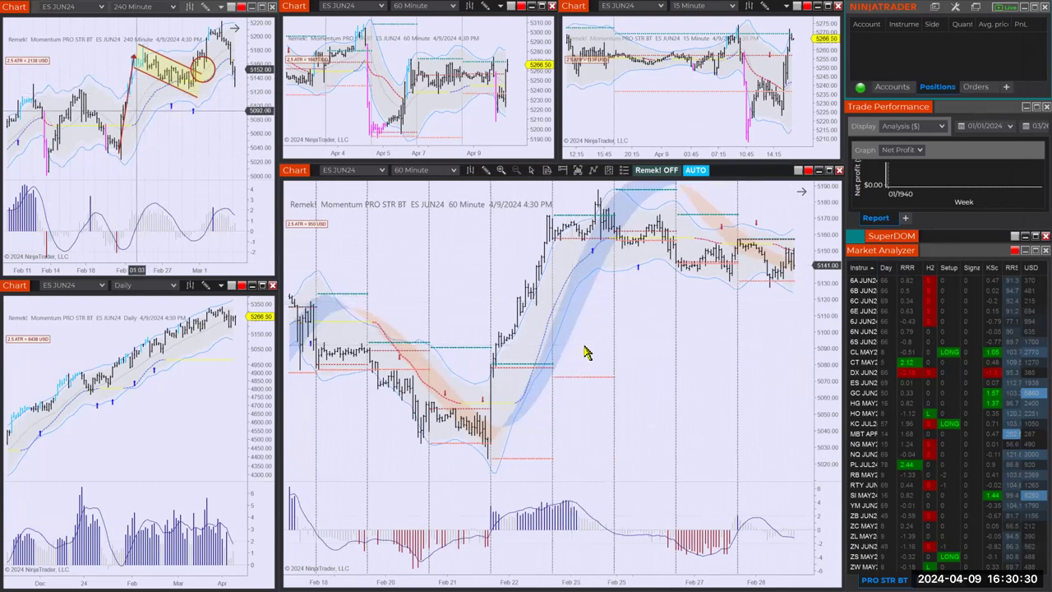
{"action": "mouse_move", "coordinate": [486, 421]}
{"action": "left_mouse_down"}
{"action": "mouse_move", "coordinate": [543, 320]}
{"action": "mouse_move", "coordinate": [576, 212]}
{"action": "left_mouse_up"}
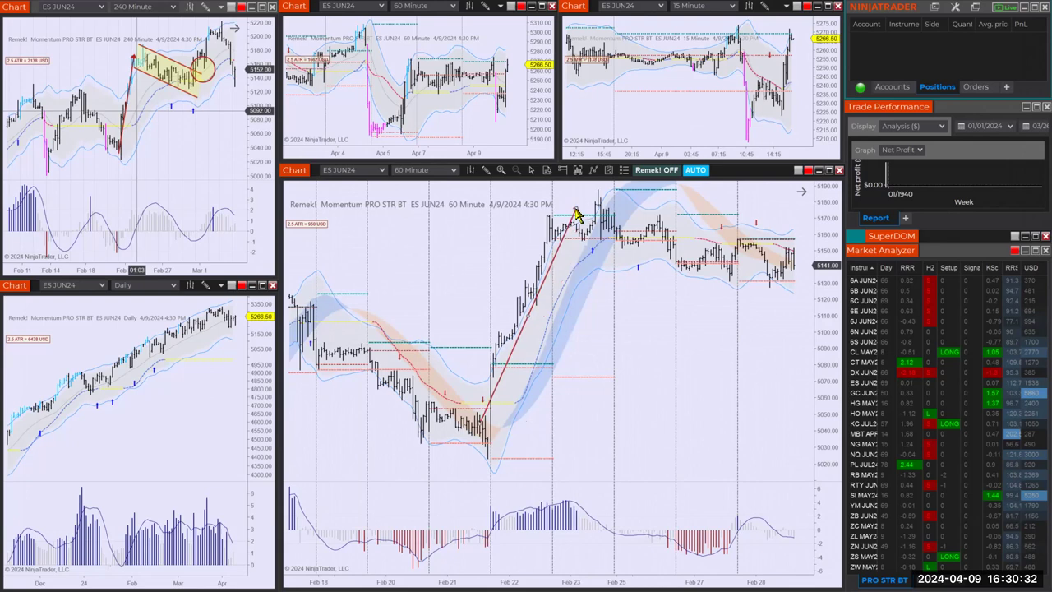
Draw a descending channel over the pullback from February 23 to March 1 on the main 60 Minute chart
{"action": "left_click_drag", "start_coordinate": [646, 313], "coordinate": [557, 318]}
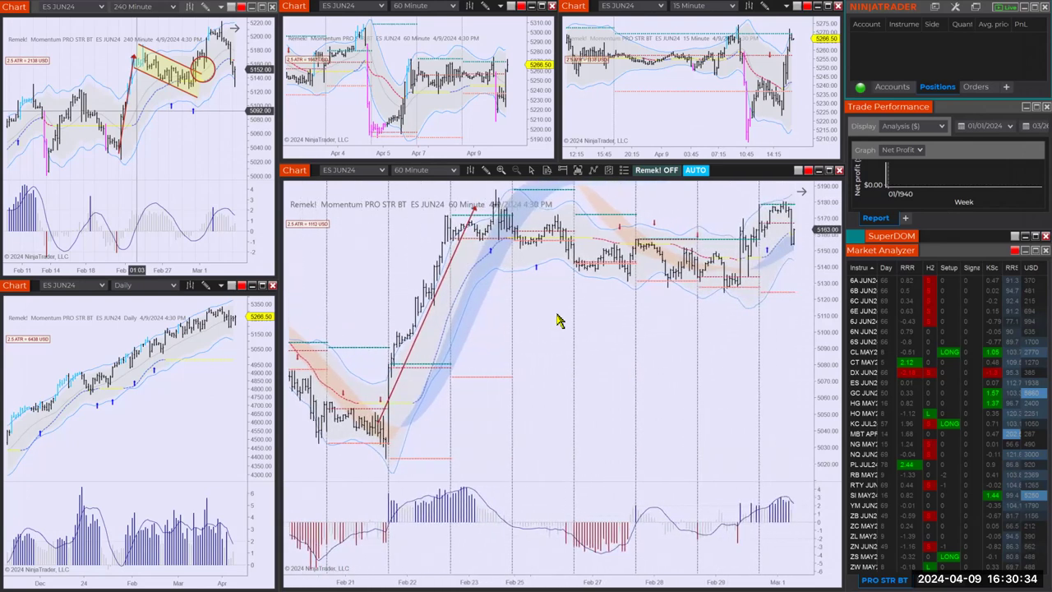
{"action": "left_click", "coordinate": [496, 189]}
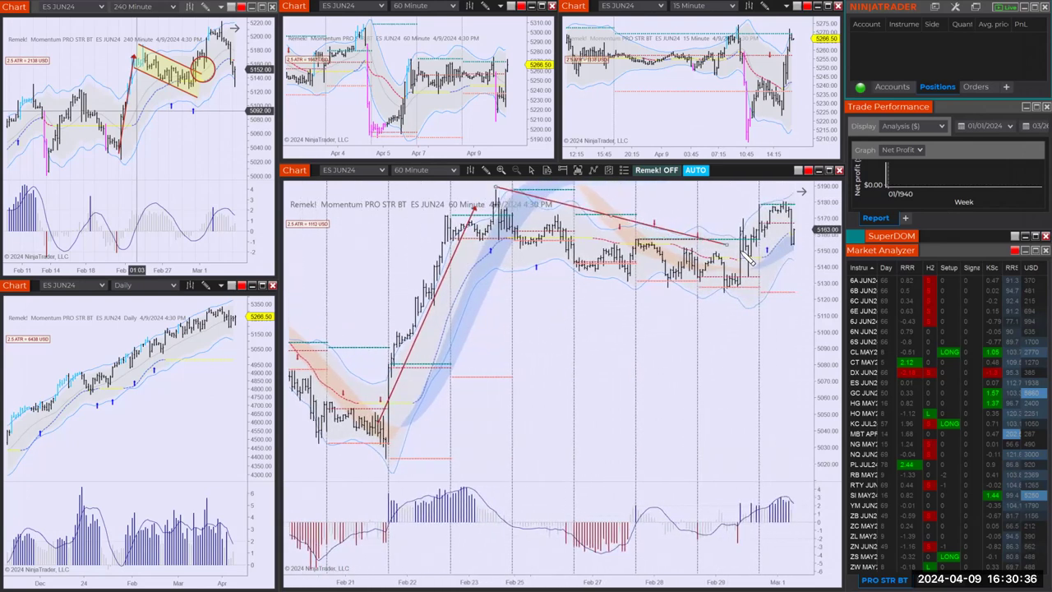
{"action": "left_click", "coordinate": [767, 260]}
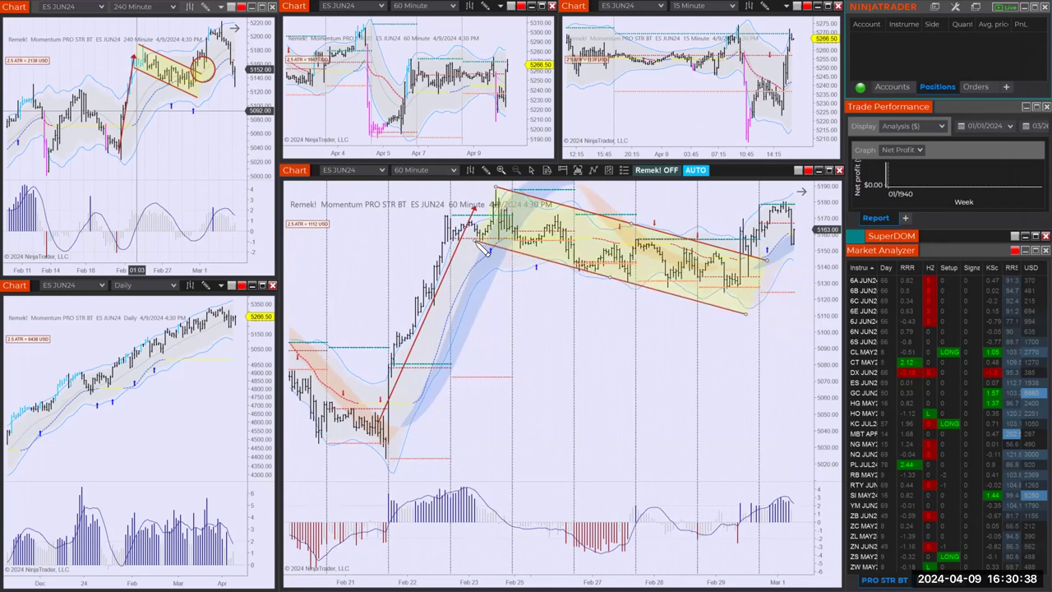
{"action": "left_click", "coordinate": [478, 248]}
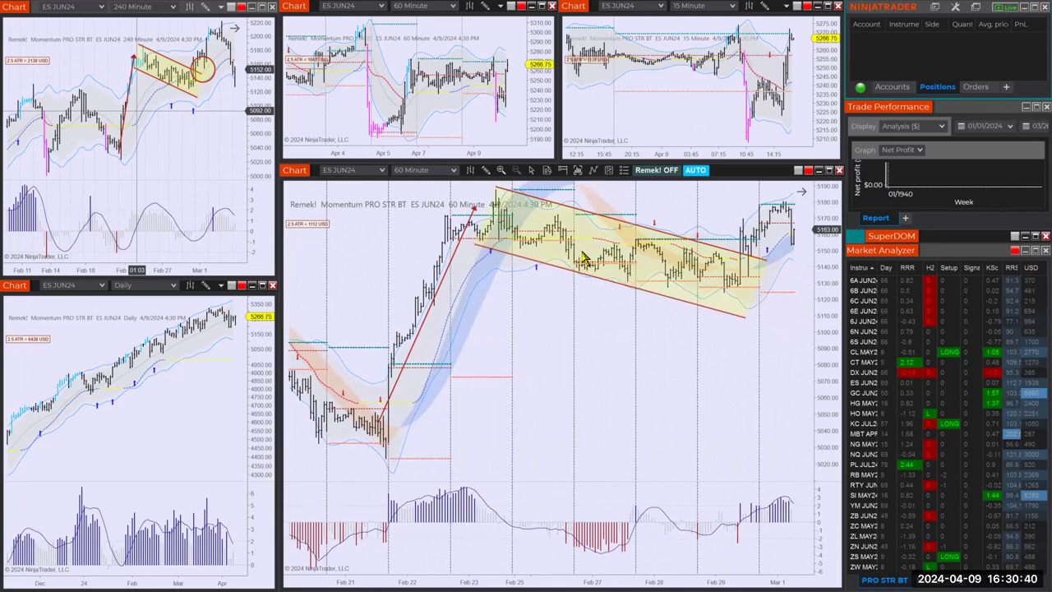
Circle the channel breakout near March 1 and the three down-arrow signals along its upper line on the main 60 Minute chart
{"action": "scroll", "coordinate": [765, 345], "scroll_direction": "down", "scroll_amount": 3}
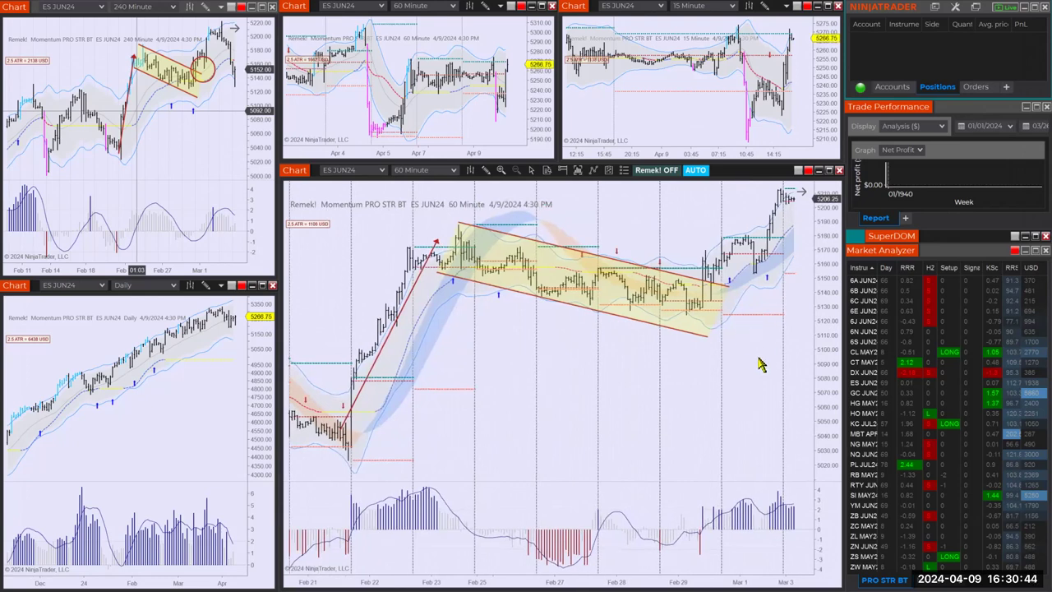
{"action": "left_click_drag", "start_coordinate": [712, 272], "coordinate": [757, 305]}
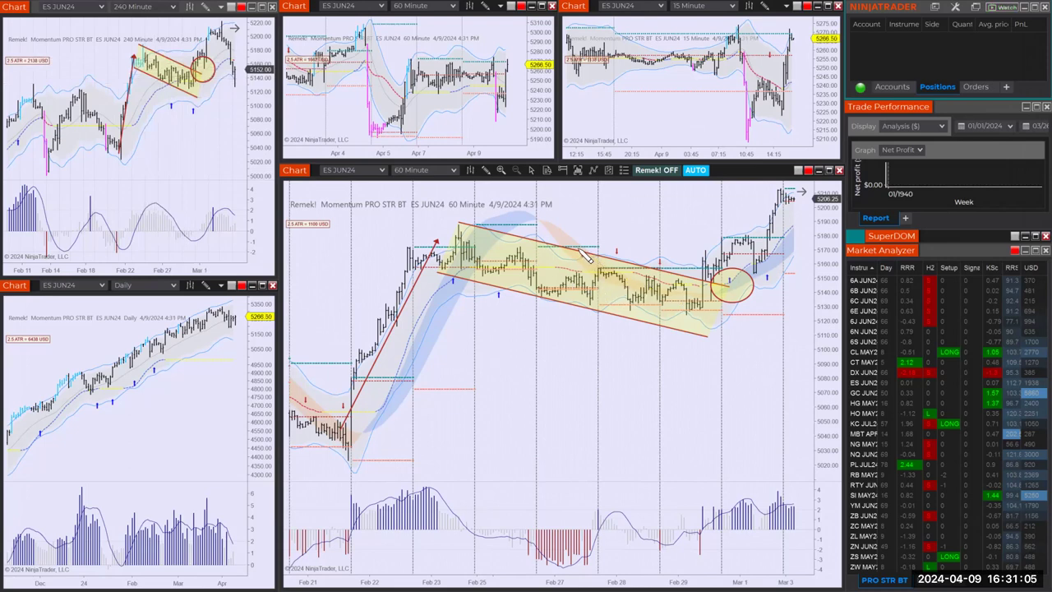
{"action": "mouse_move", "coordinate": [586, 253]}
{"action": "left_mouse_down"}
{"action": "mouse_move", "coordinate": [596, 266]}
{"action": "mouse_move", "coordinate": [678, 280]}
{"action": "left_mouse_up"}
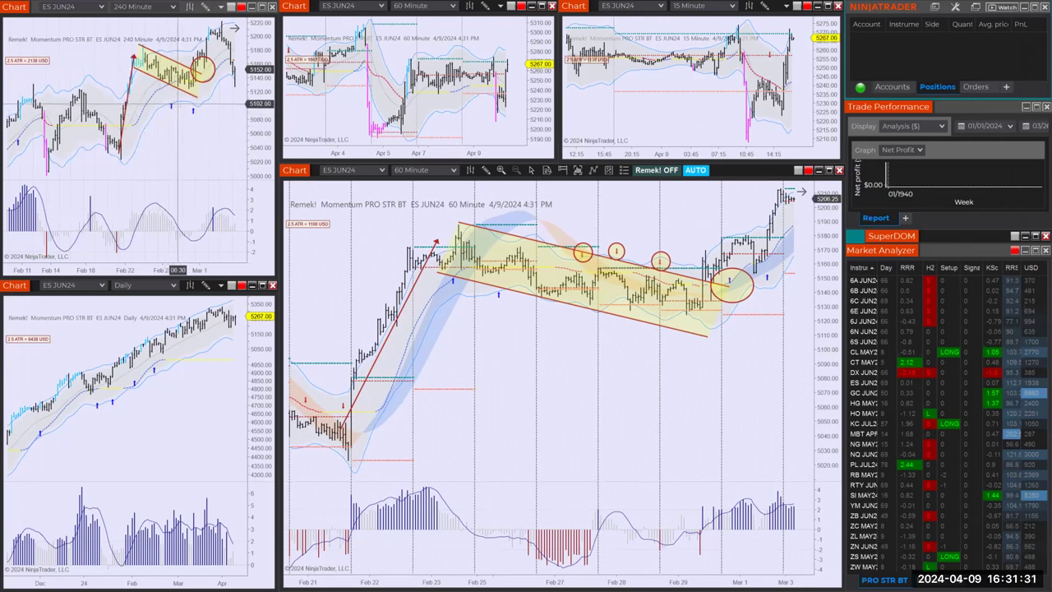
Draw a small steep descending channel over the February 28 decline inside the large channel on the main 60 Minute chart
{"action": "key", "text": "Page_Down"}
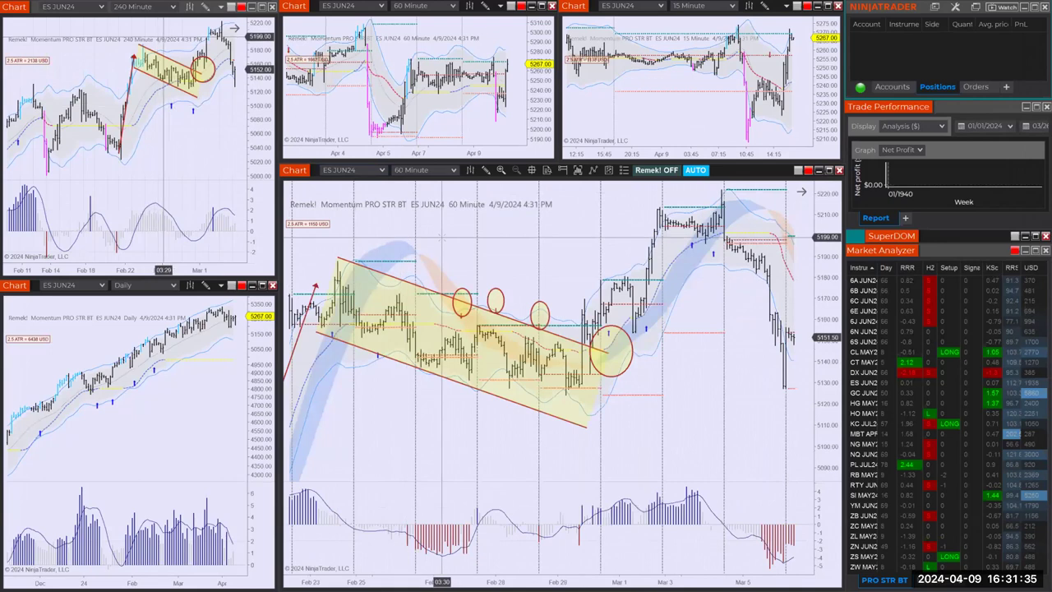
{"action": "scroll", "coordinate": [441, 239], "scroll_direction": "up", "scroll_amount": 3}
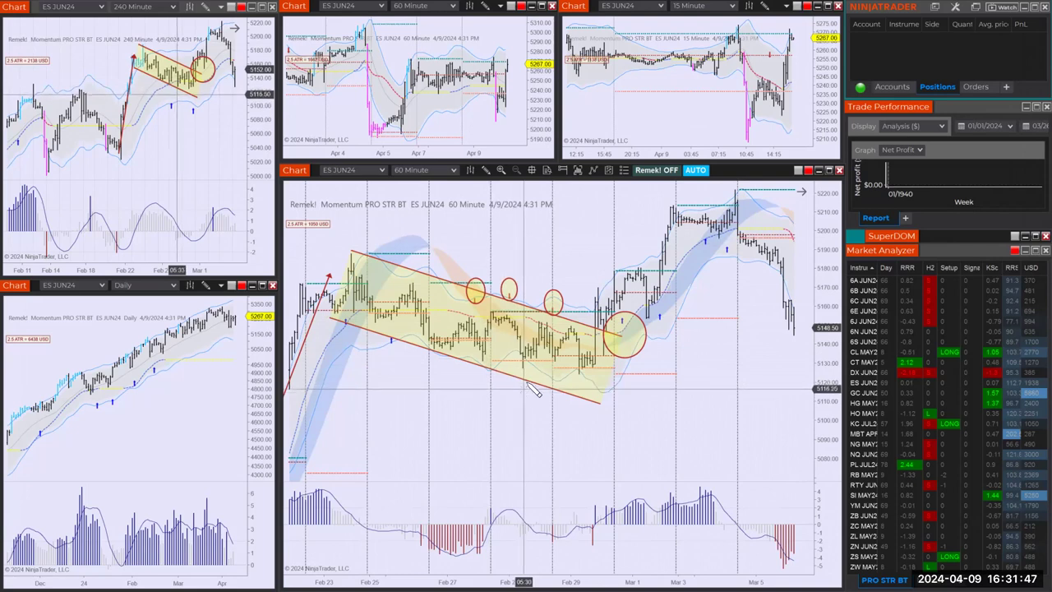
{"action": "left_click", "coordinate": [508, 316]}
{"action": "left_click", "coordinate": [568, 382]}
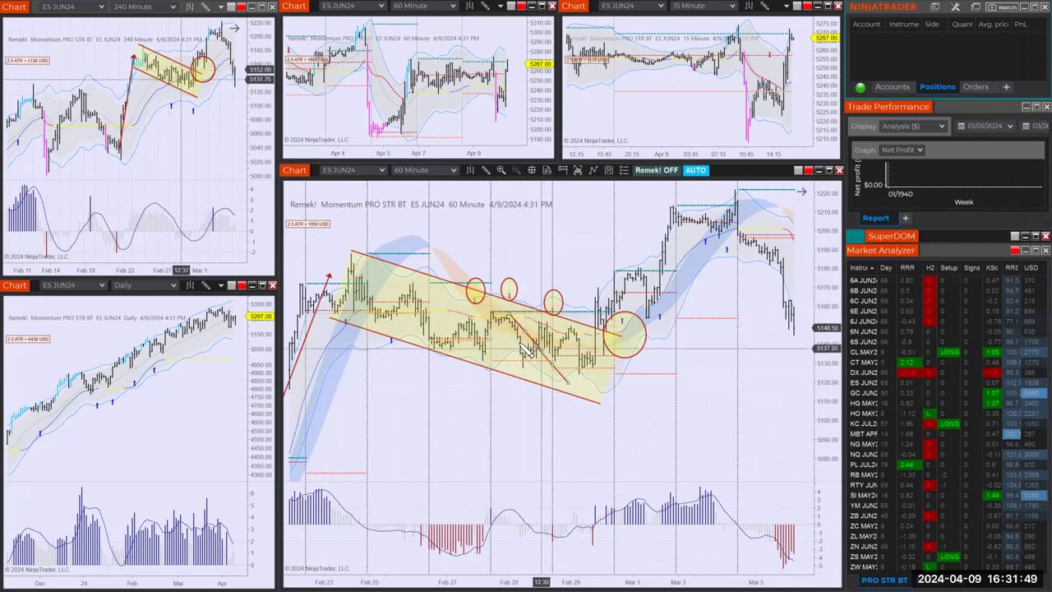
{"action": "left_click_drag", "start_coordinate": [526, 350], "coordinate": [519, 398]}
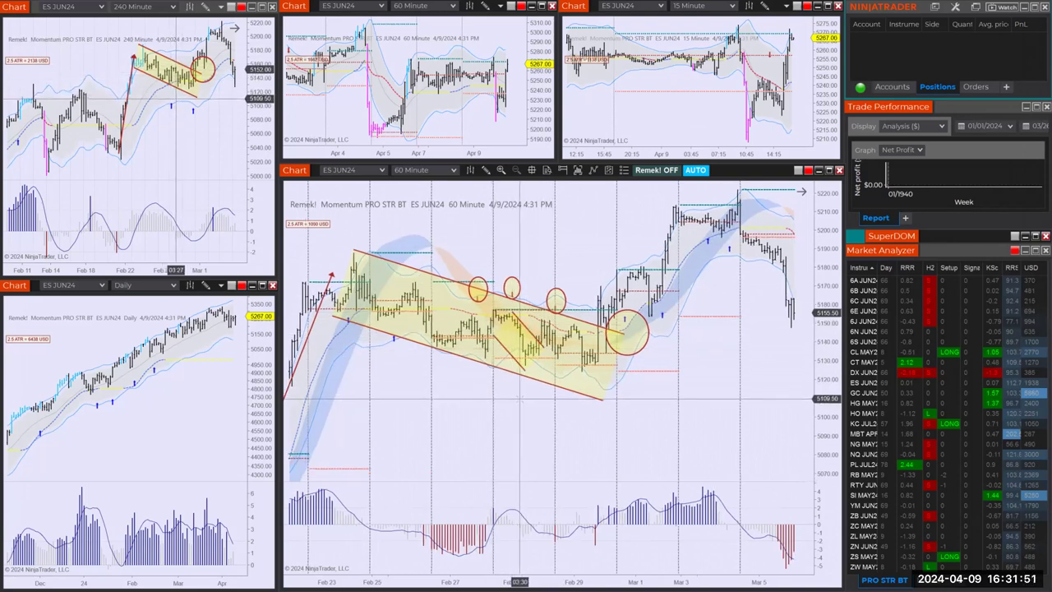
Circle the bars breaking out of the small February 28 channel and adjust the ellipse's position
{"action": "left_click_drag", "start_coordinate": [539, 327], "coordinate": [556, 356]}
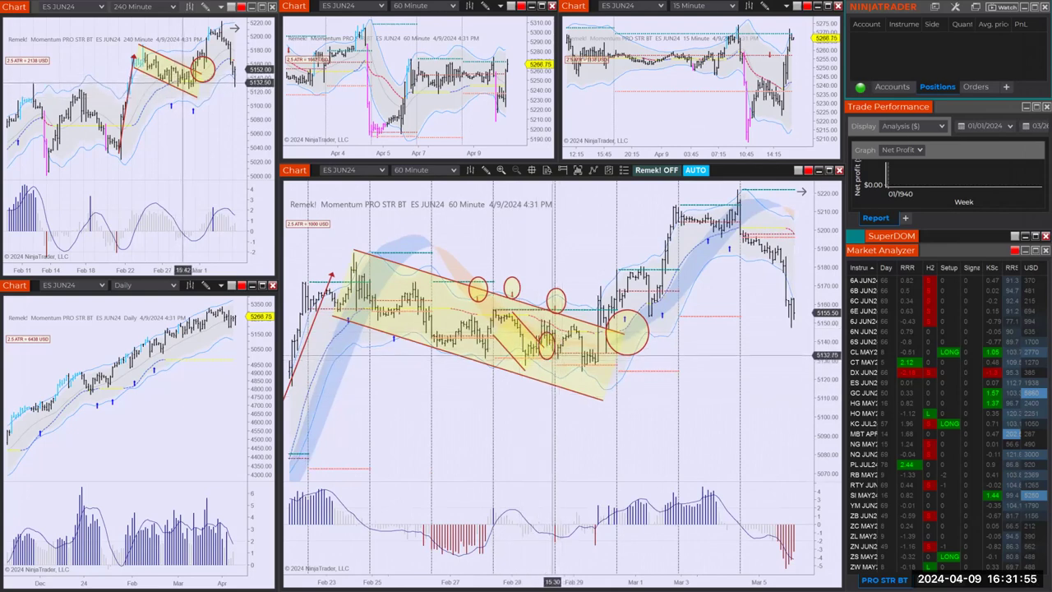
{"action": "left_click", "coordinate": [554, 354]}
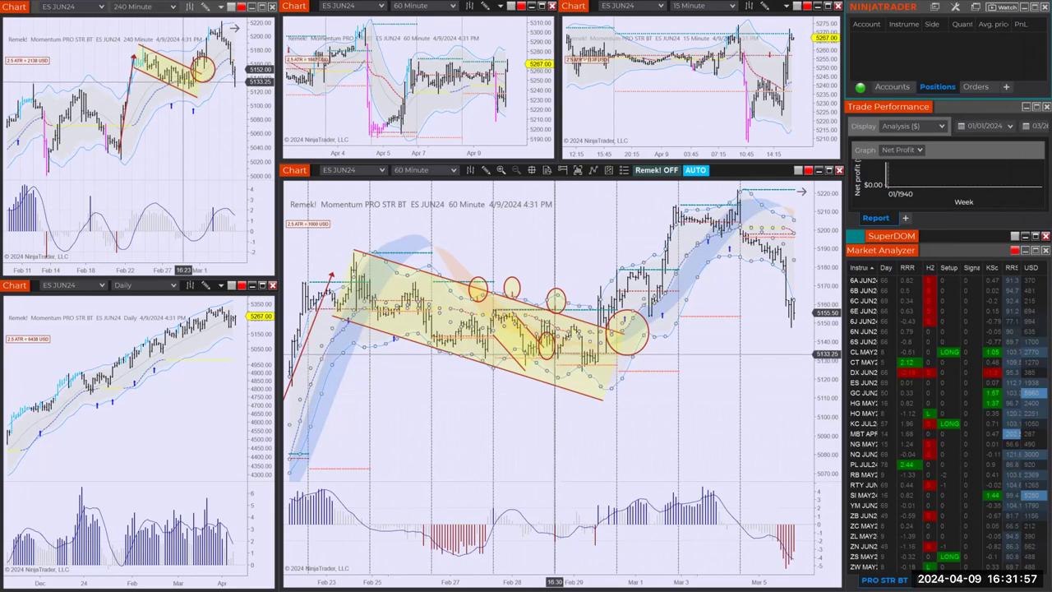
{"action": "left_click", "coordinate": [559, 345]}
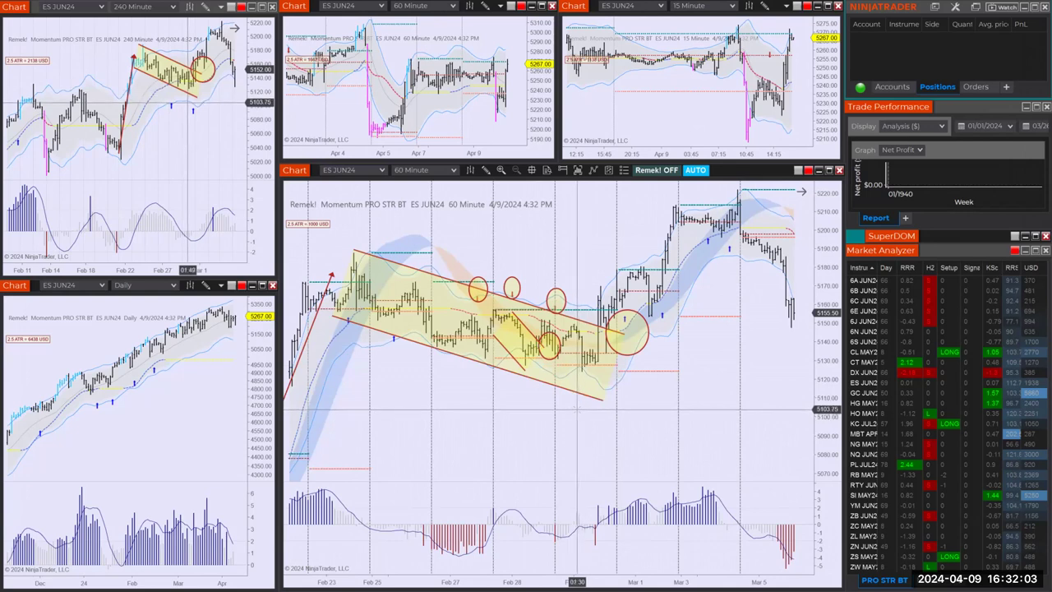
Draw a wide rectangle beneath the February 28–29 lows and a smaller one inside it under the final low
{"action": "left_click", "coordinate": [510, 362]}
{"action": "left_click", "coordinate": [639, 377]}
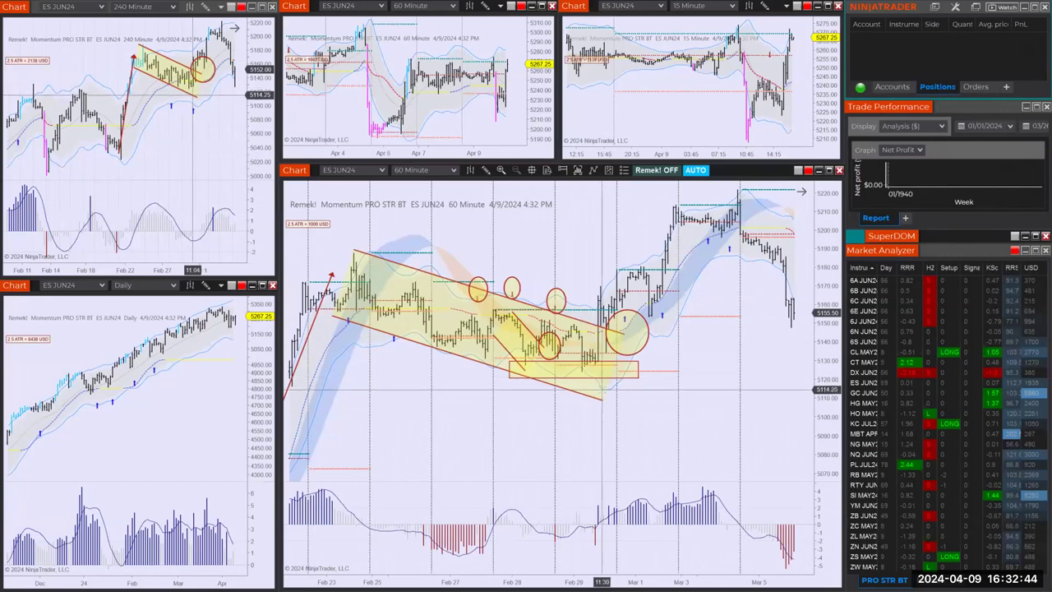
{"action": "left_click_drag", "start_coordinate": [580, 371], "coordinate": [595, 375]}
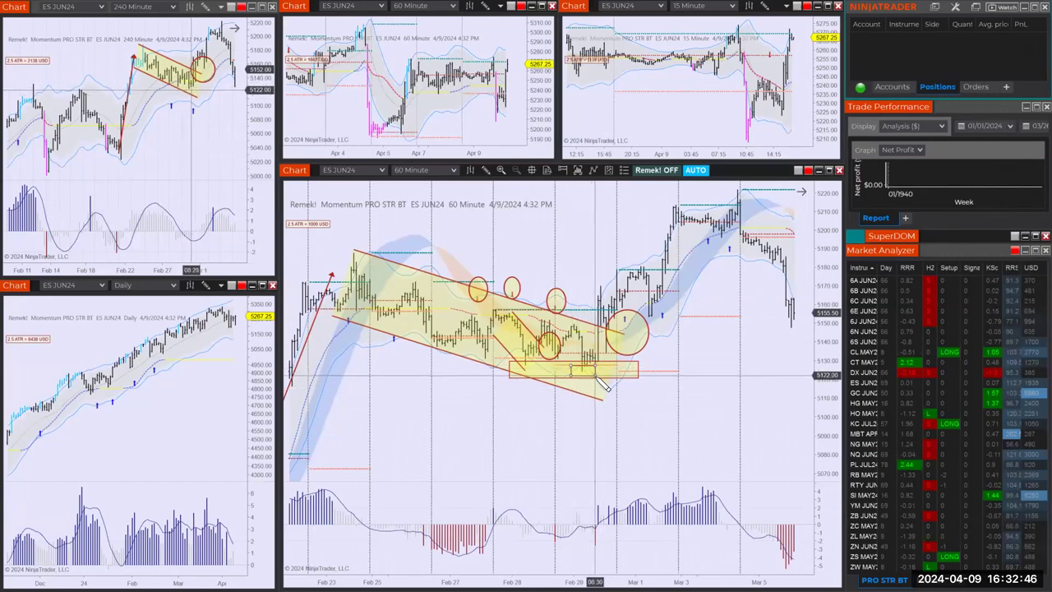
{"action": "left_click", "coordinate": [604, 385]}
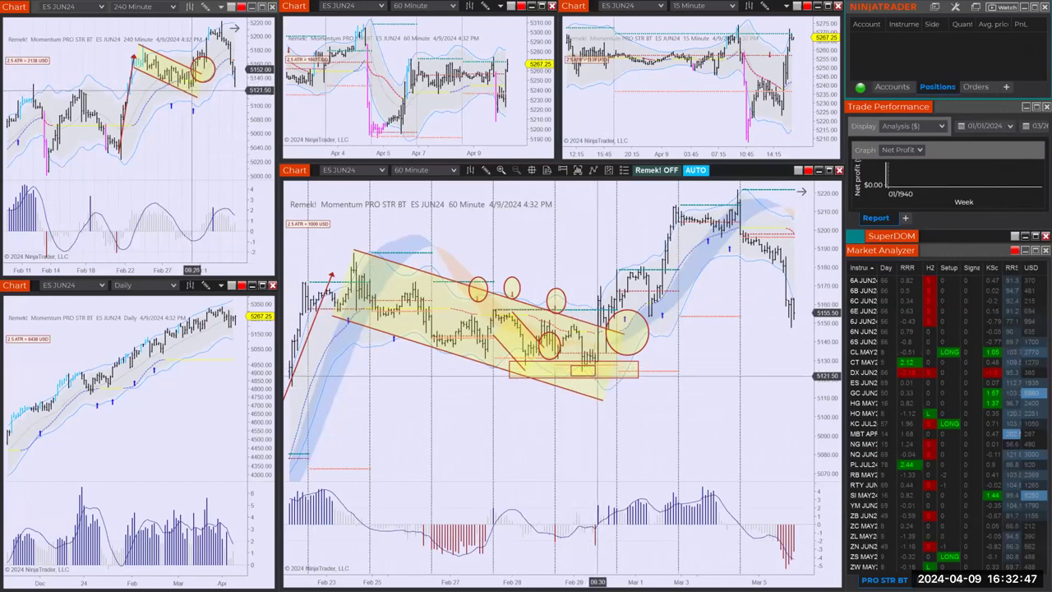
Draw a red arrow from the February 29 low to the March 3 high, and circle that high on the 240 Minute chart
{"action": "left_click", "coordinate": [587, 364]}
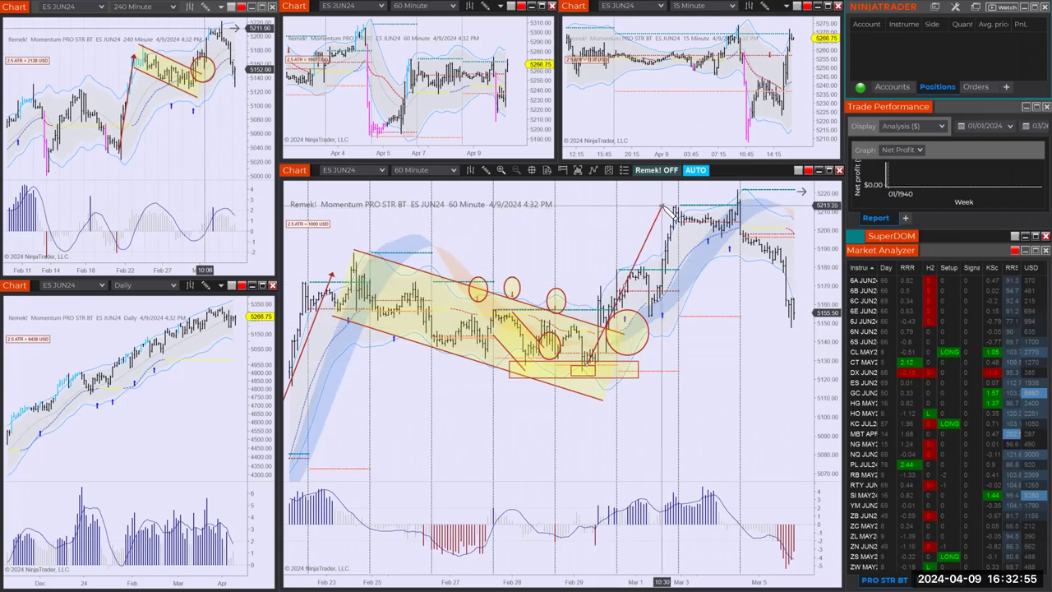
{"action": "left_click", "coordinate": [668, 206]}
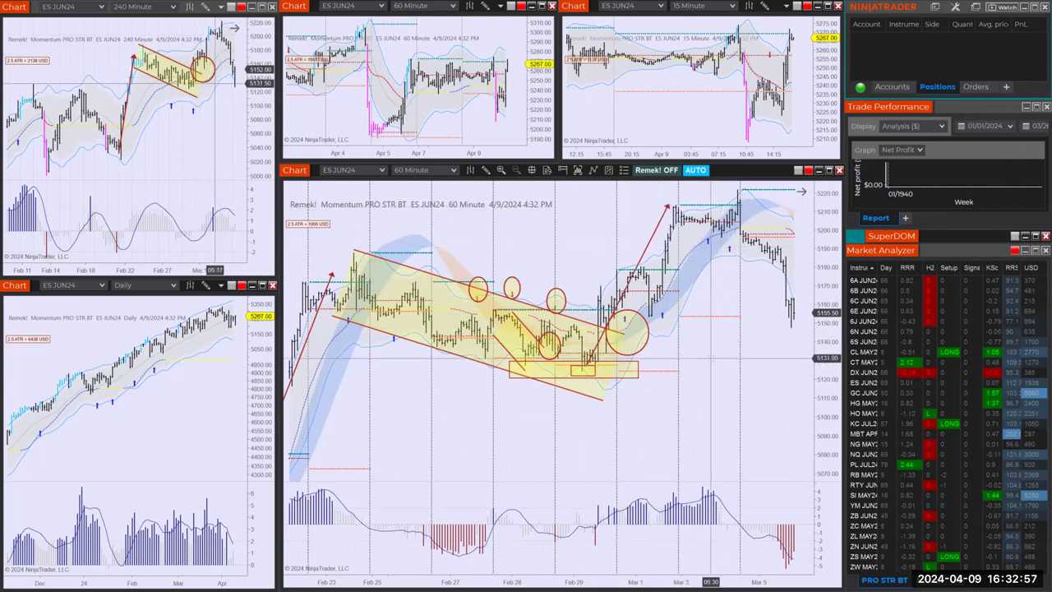
{"action": "scroll", "coordinate": [628, 405], "scroll_direction": "down", "scroll_amount": 2}
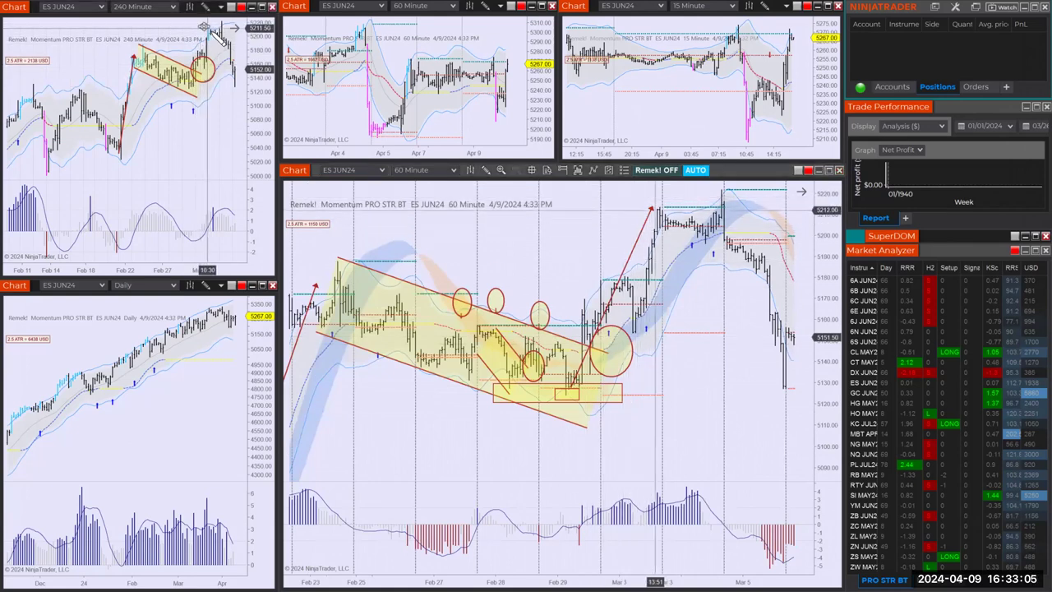
{"action": "left_click_drag", "start_coordinate": [203, 28], "coordinate": [220, 40]}
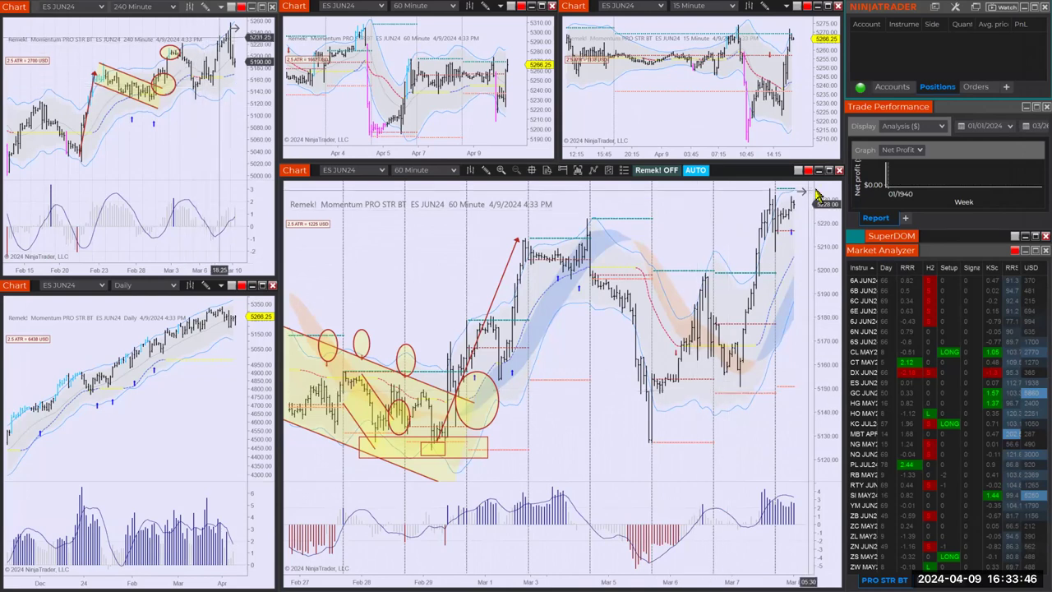
Return the charts to the latest bars, open the Remek! PRO STR BT strategy settings and review the HTF bar type options, keeping Off
{"action": "scroll", "coordinate": [644, 222], "scroll_direction": "down", "scroll_amount": 10}
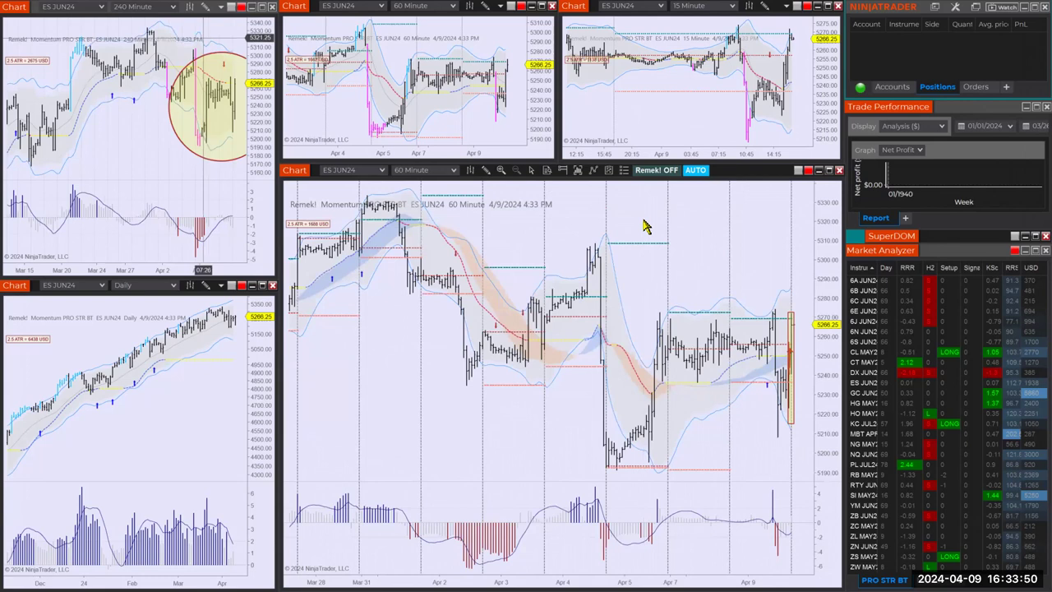
{"action": "scroll", "coordinate": [148, 139], "scroll_direction": "down", "scroll_amount": 3}
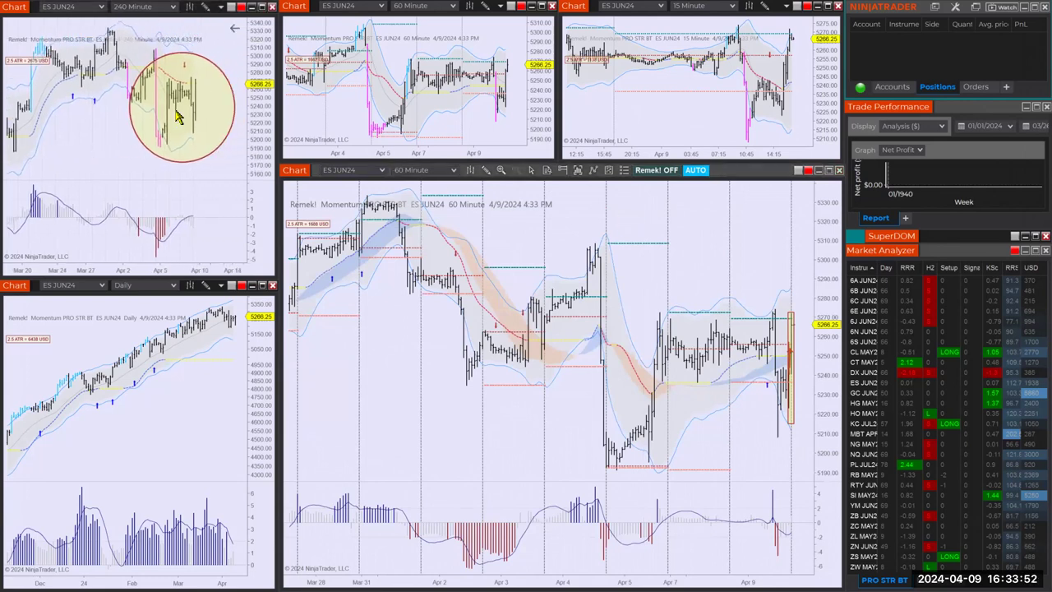
{"action": "scroll", "coordinate": [238, 36], "scroll_direction": "up", "scroll_amount": 3}
{"action": "scroll", "coordinate": [705, 239], "scroll_direction": "down", "scroll_amount": 5}
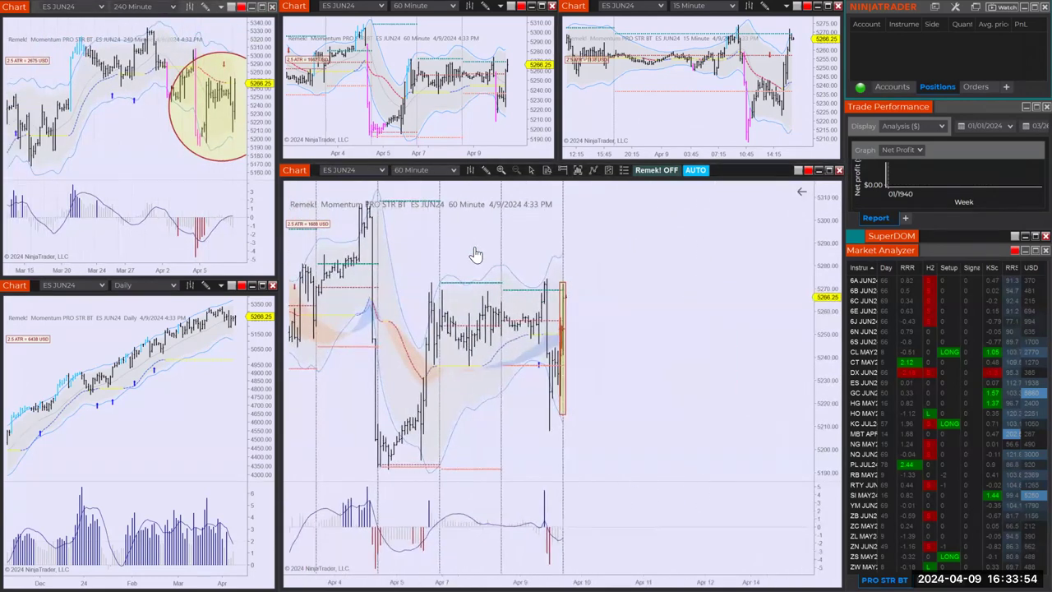
{"action": "right_click", "coordinate": [523, 239]}
{"action": "key", "text": "Escape"}
{"action": "key", "text": "ctrl+s"}
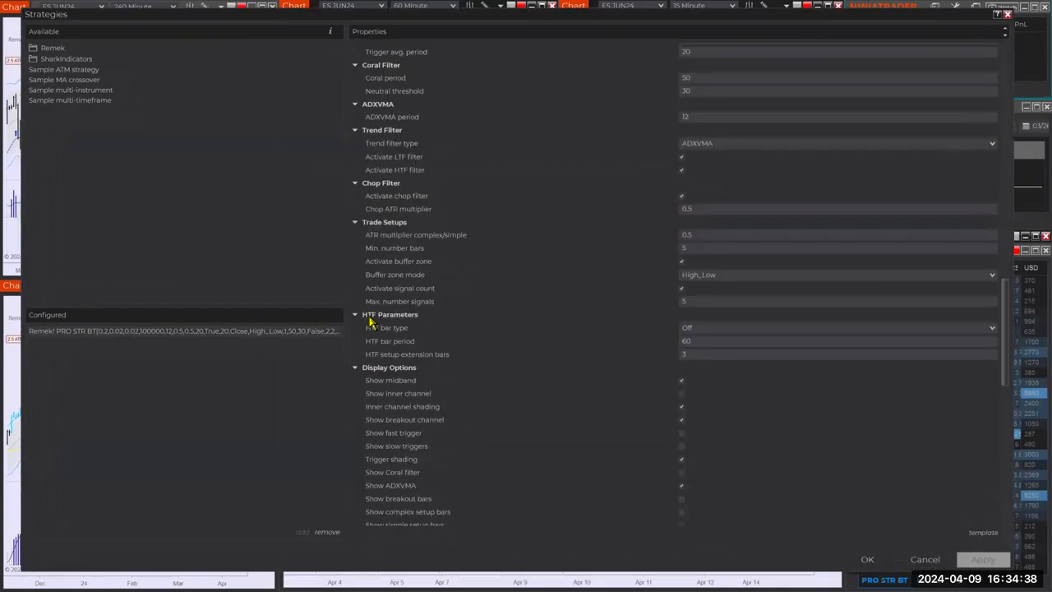
{"action": "left_click", "coordinate": [697, 330]}
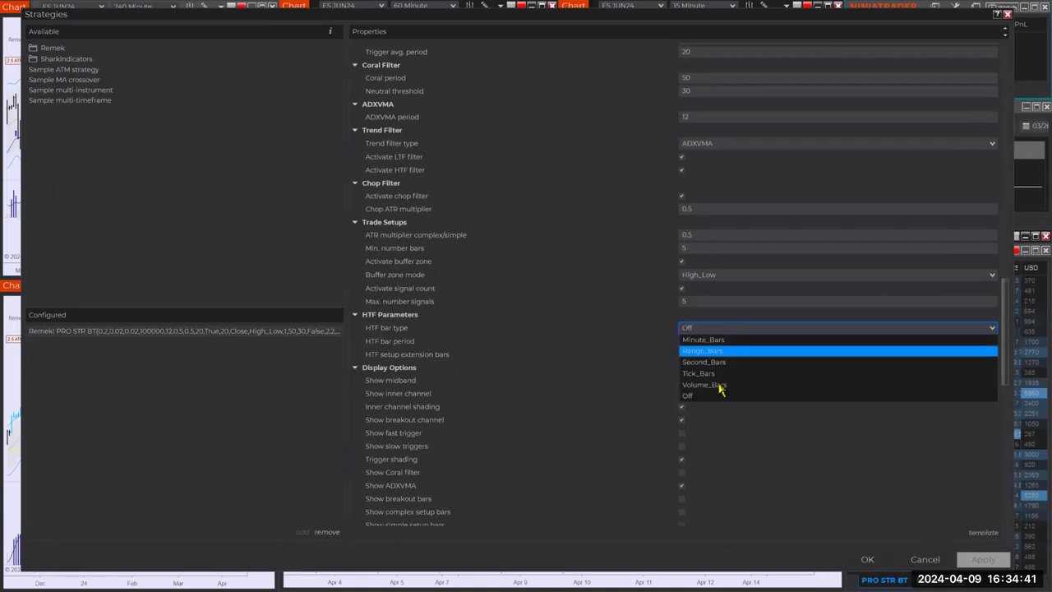
{"action": "left_click", "coordinate": [711, 325]}
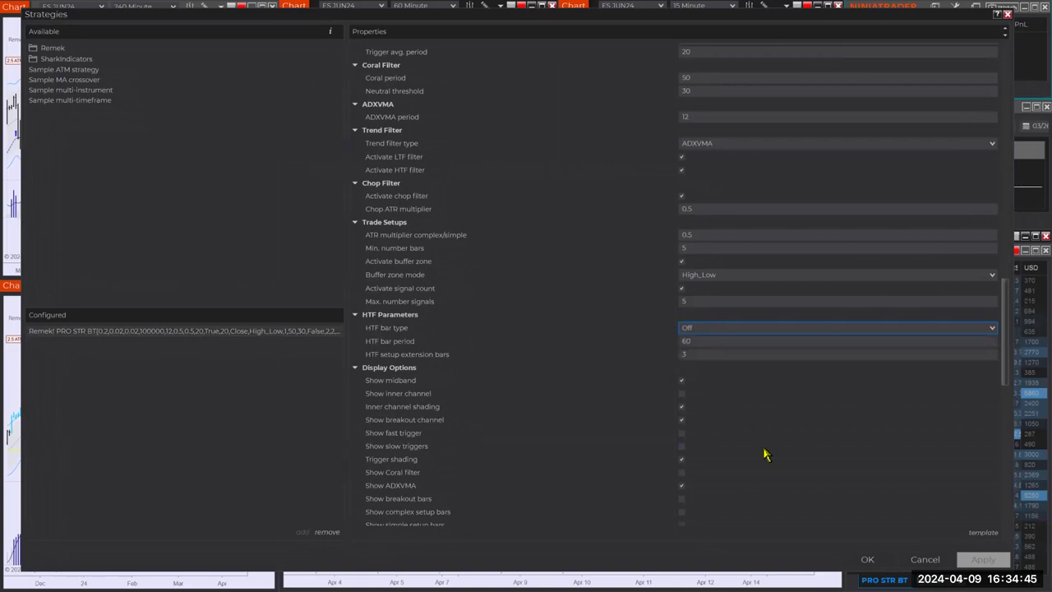
Activate risk control under Risk Management, keeping the account size setting Manual at 100000
{"action": "scroll", "coordinate": [861, 390], "scroll_direction": "up", "scroll_amount": 10}
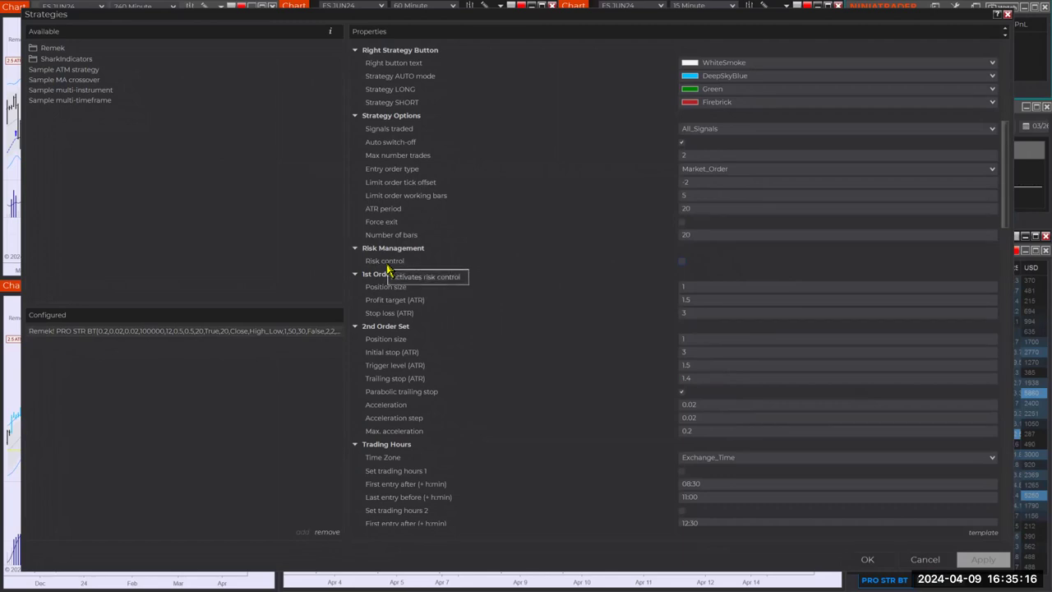
{"action": "left_click", "coordinate": [681, 263]}
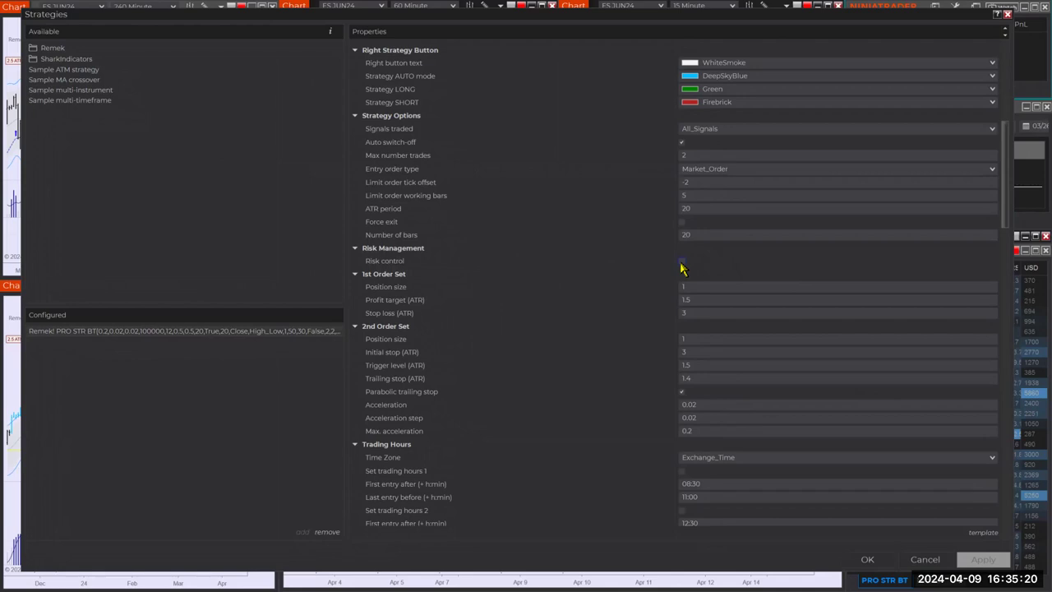
{"action": "left_click", "coordinate": [682, 261]}
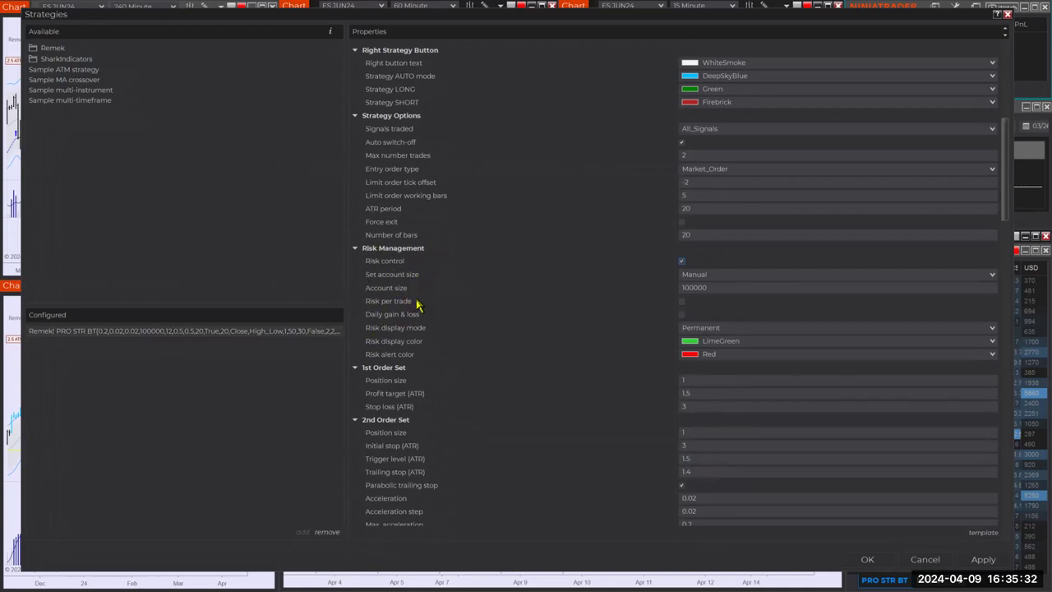
{"action": "left_click", "coordinate": [720, 274]}
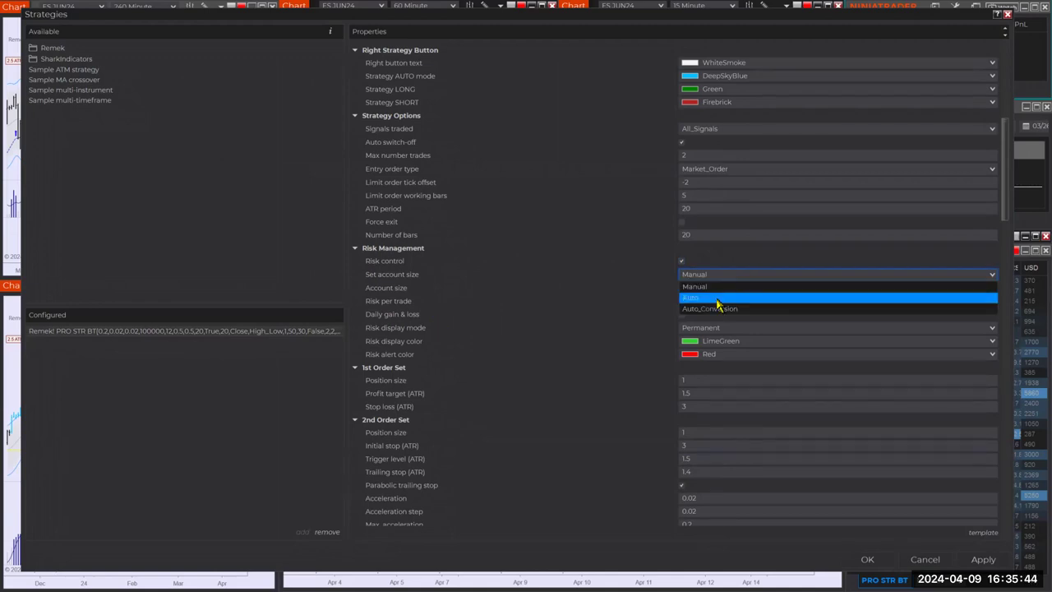
{"action": "left_click", "coordinate": [715, 286]}
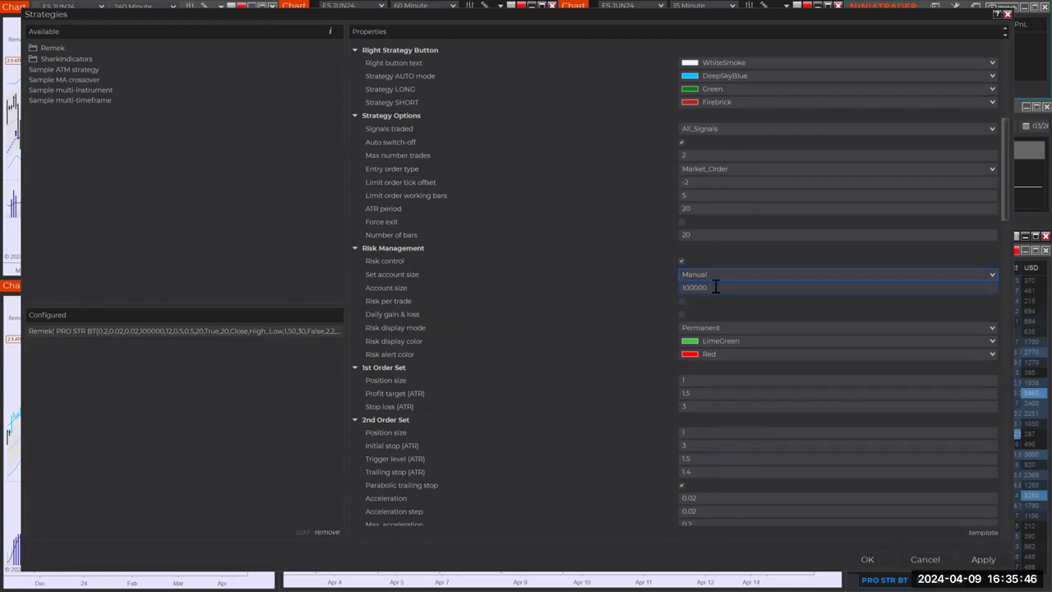
{"action": "double_click", "coordinate": [720, 287]}
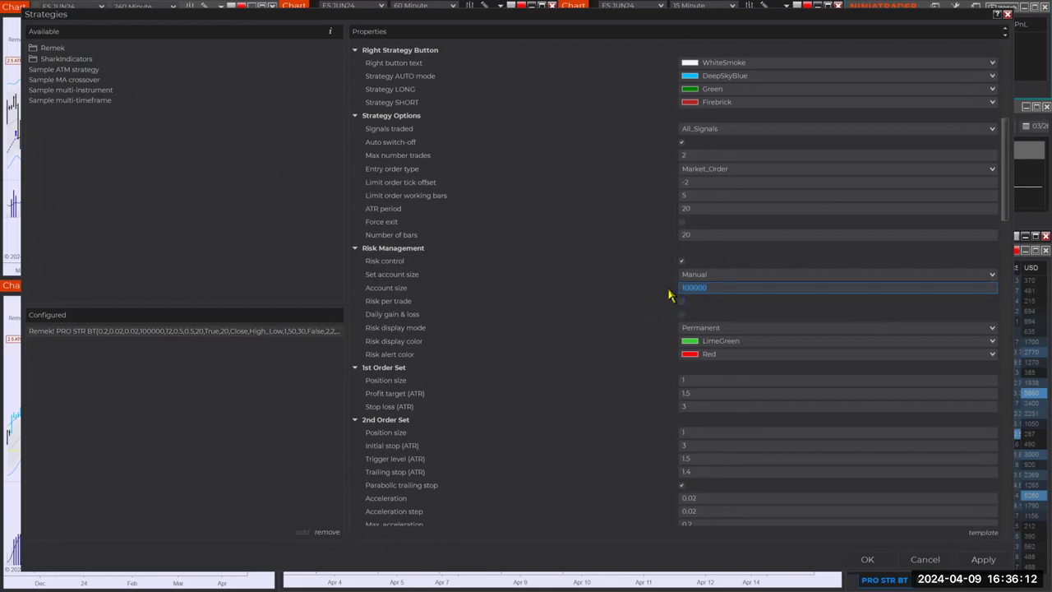
Activate the risk per trade limit under Risk Management, keeping the maximum risk at 1 % of the account
{"action": "left_click", "coordinate": [684, 301]}
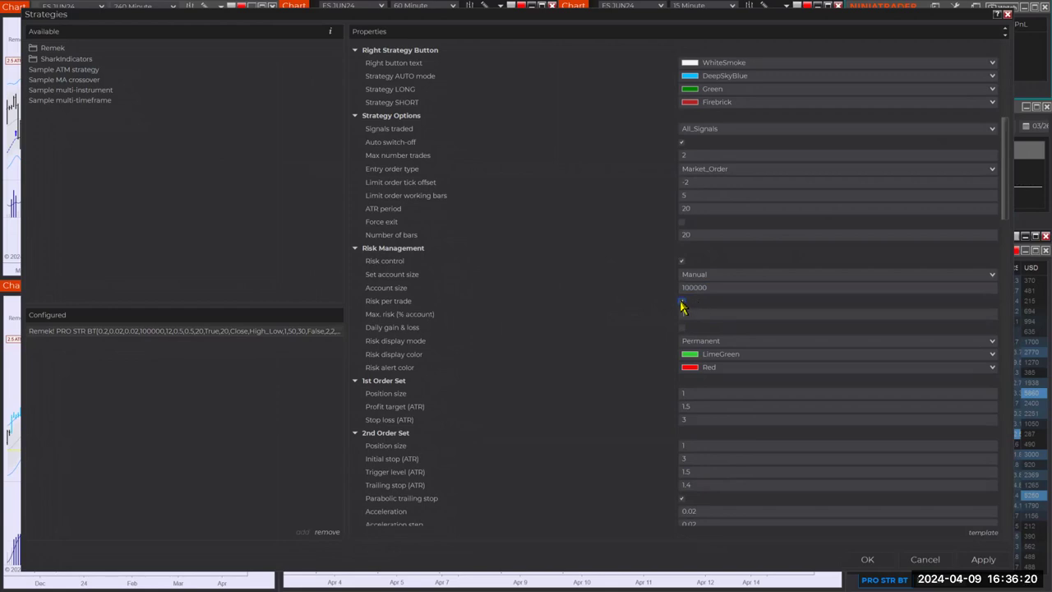
{"action": "left_click", "coordinate": [682, 303]}
{"action": "left_click", "coordinate": [682, 304]}
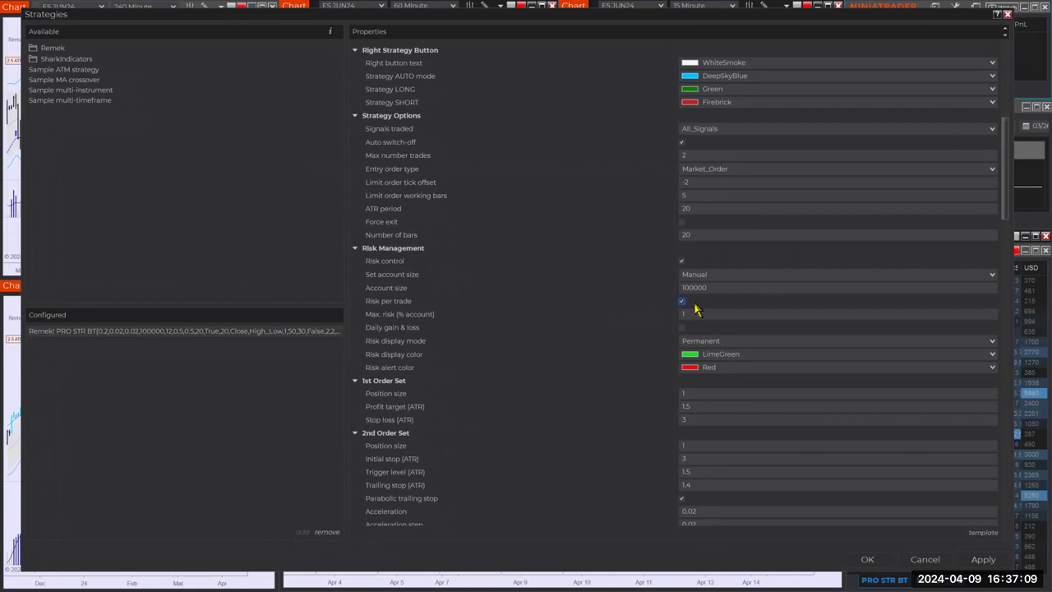
Set the account size mode to Auto under Risk Management, keeping the risk per trade limit active
{"action": "left_click", "coordinate": [682, 302]}
{"action": "left_click", "coordinate": [682, 301]}
{"action": "double_click", "coordinate": [687, 289]}
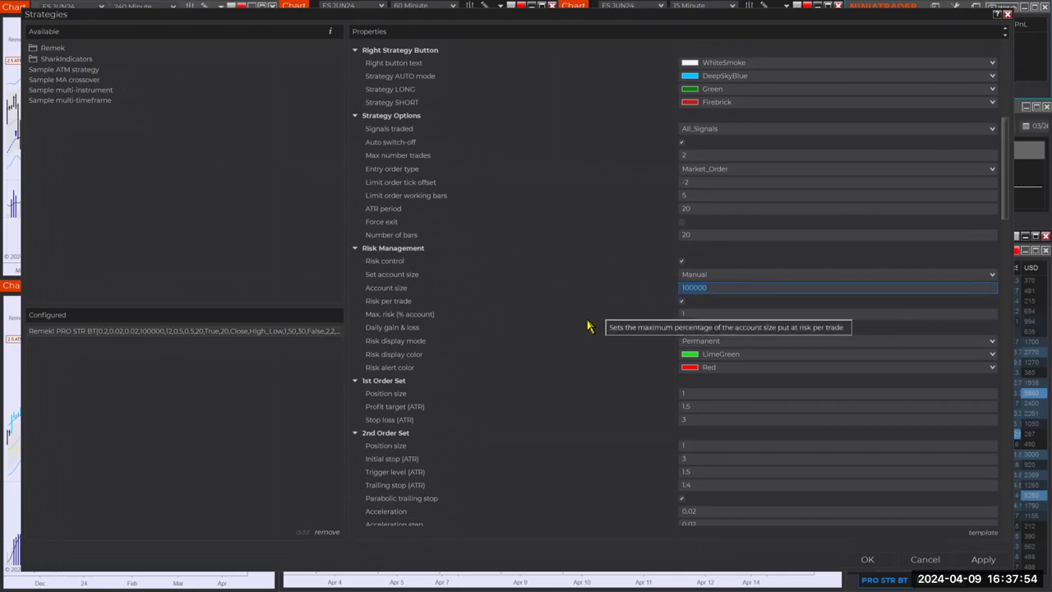
{"action": "left_click", "coordinate": [716, 277]}
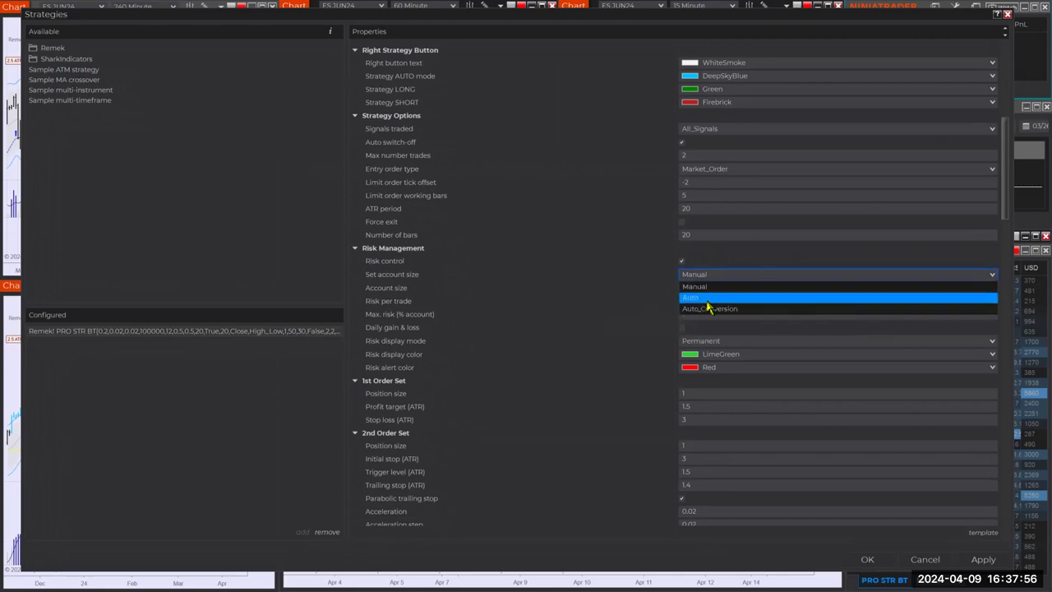
{"action": "key", "text": "Escape"}
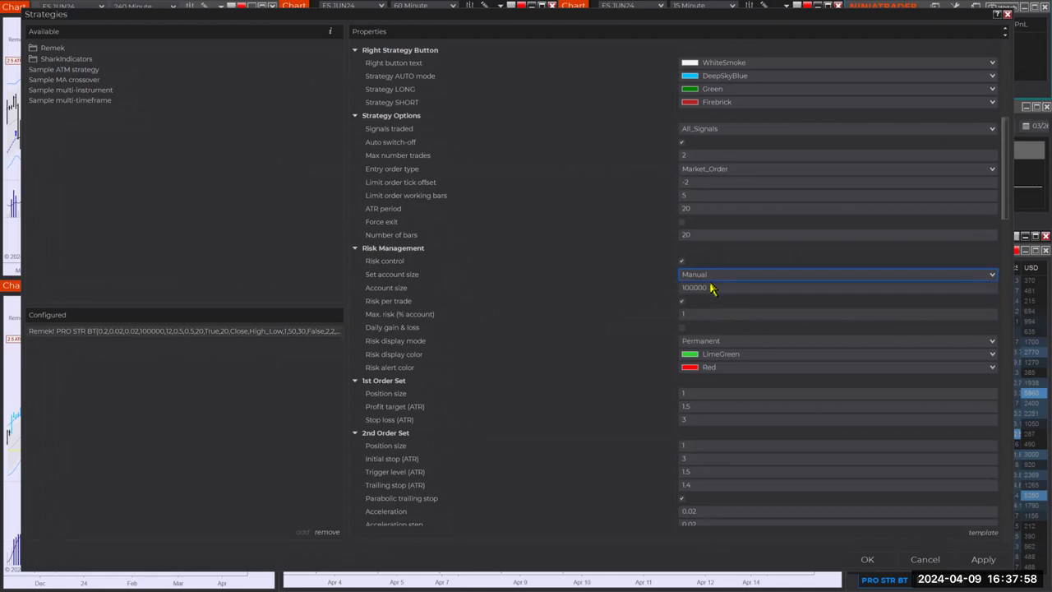
{"action": "key", "text": "Down"}
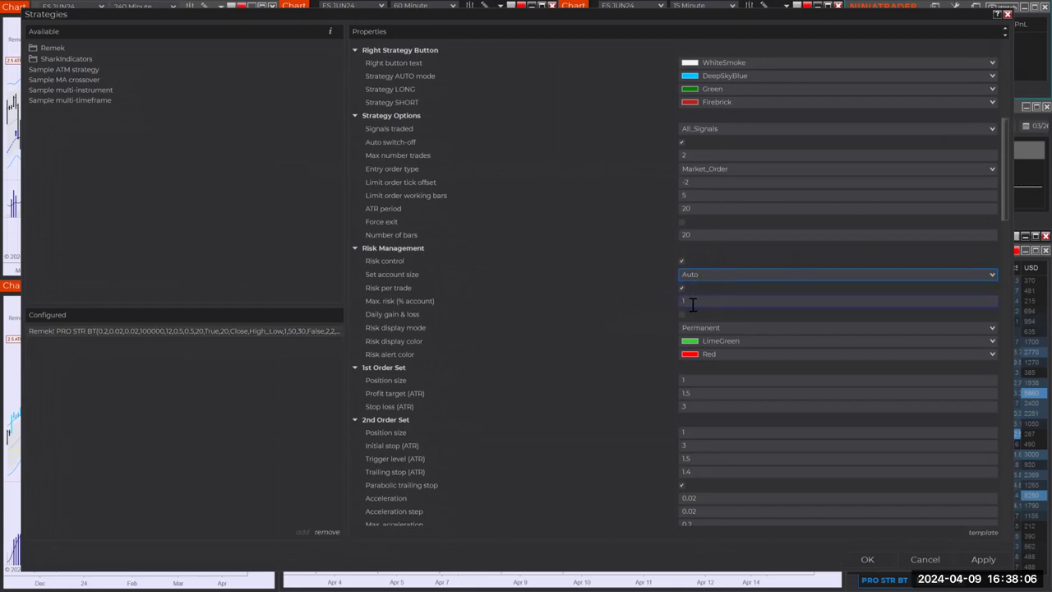
Set the maximum risk per trade to 2 % of the account and activate the daily gain and loss limits
{"action": "left_click", "coordinate": [691, 302]}
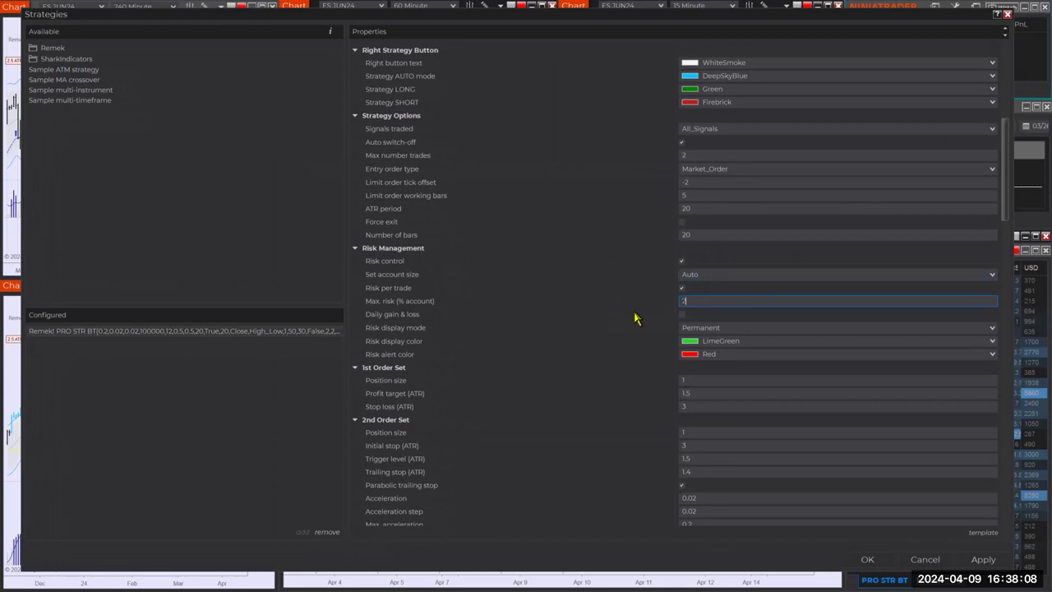
{"action": "left_click", "coordinate": [682, 314]}
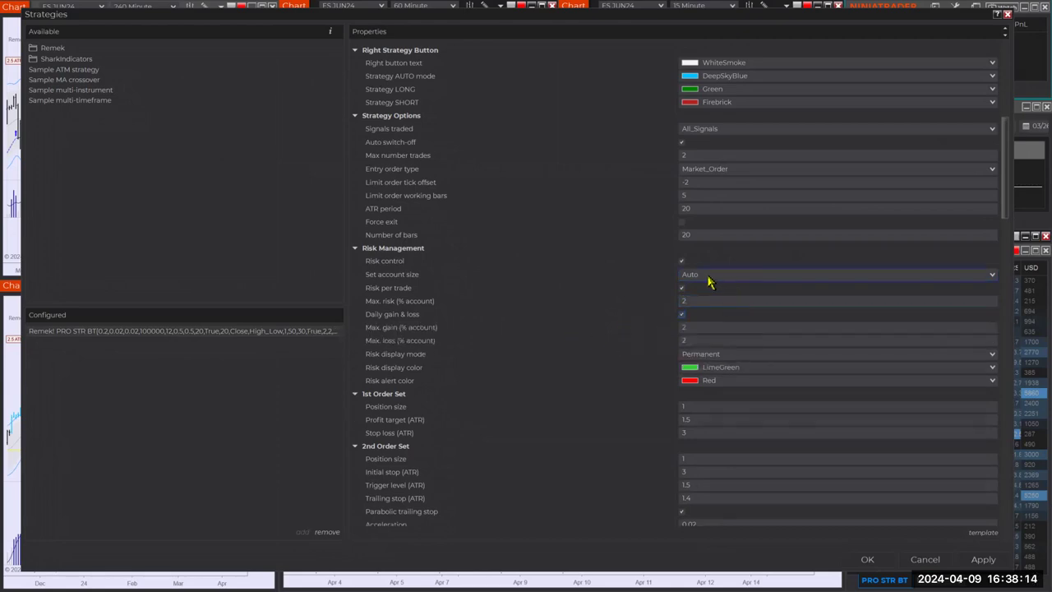
{"action": "left_click", "coordinate": [703, 278]}
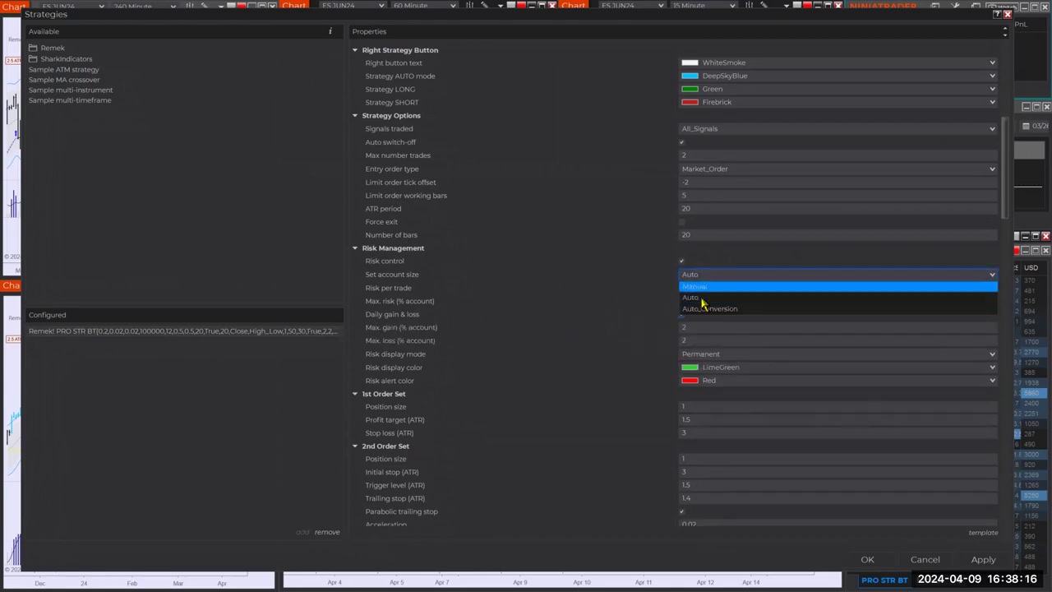
{"action": "left_click", "coordinate": [703, 301]}
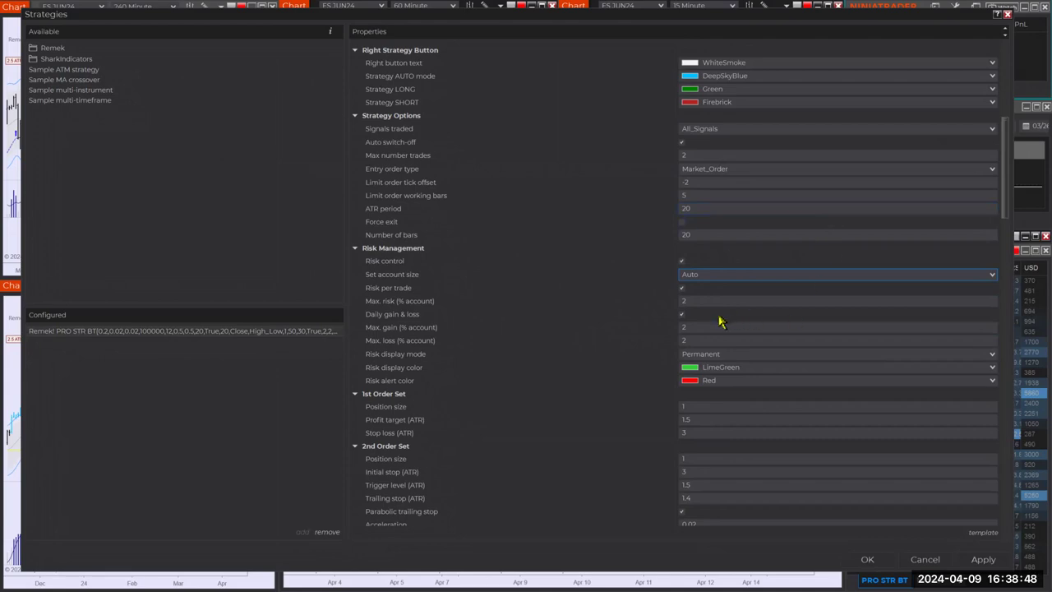
{"action": "mouse_move", "coordinate": [653, 327]}
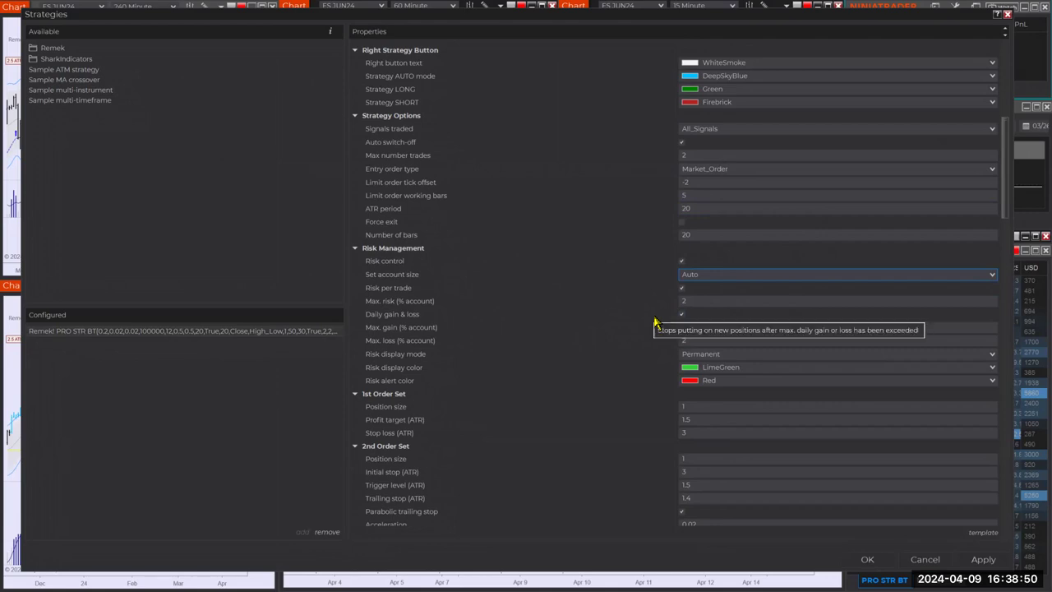
Switch the account size mode to Auto_Conversion, with EUR as the account currency and a conversion rate of 1.4
{"action": "left_click", "coordinate": [706, 278]}
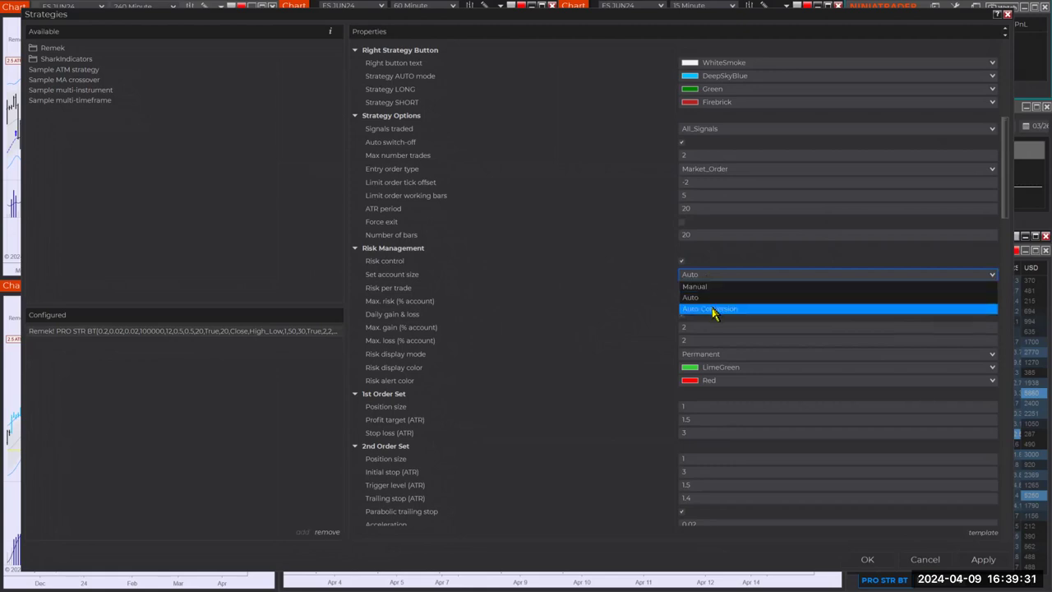
{"action": "key", "text": "Escape"}
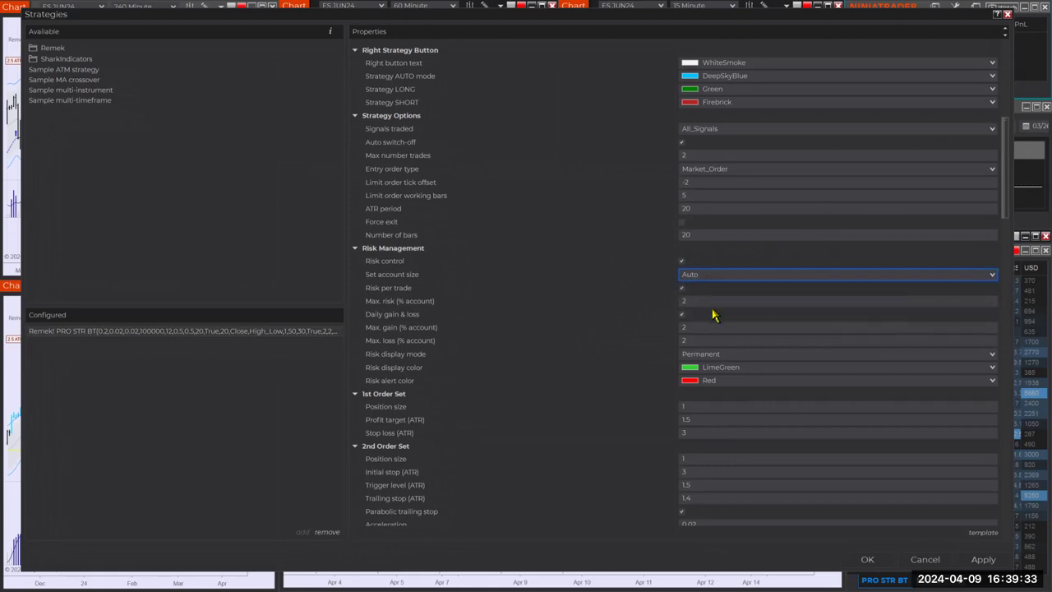
{"action": "key", "text": "Down"}
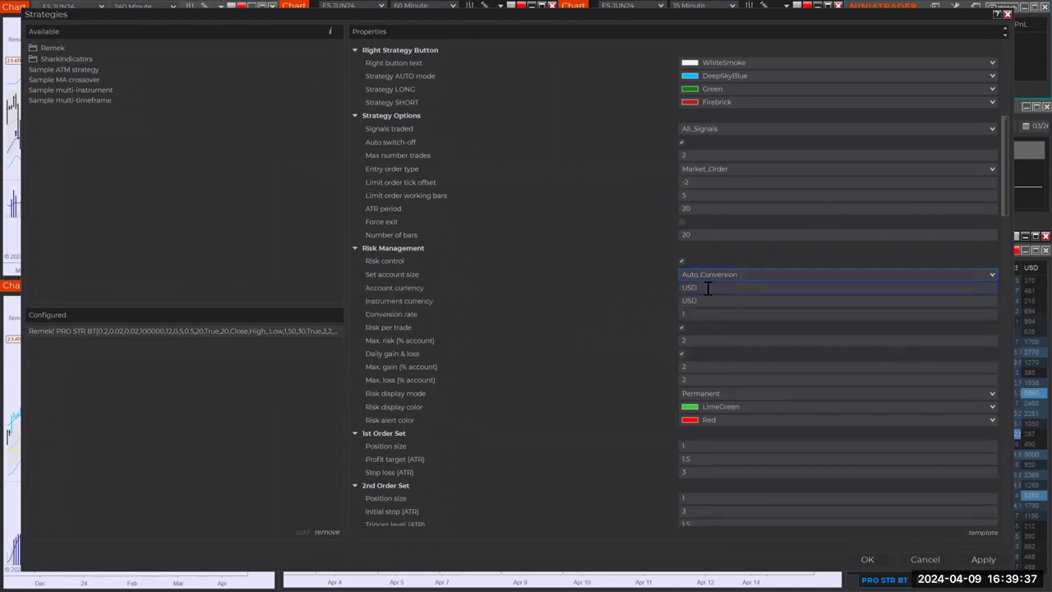
{"action": "left_click", "coordinate": [703, 288]}
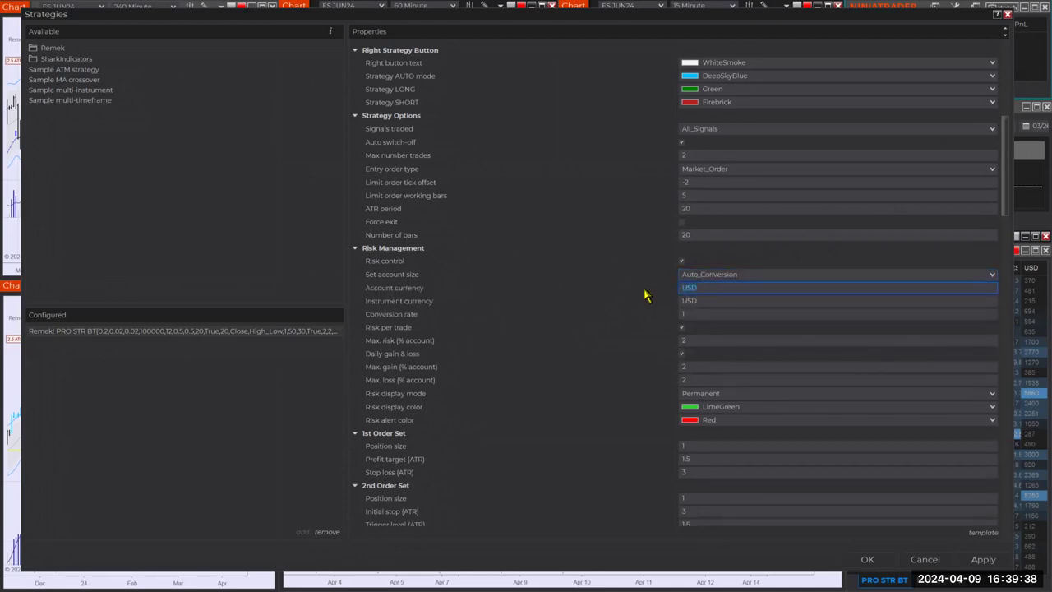
{"action": "left_click", "coordinate": [722, 276]}
{"action": "left_click", "coordinate": [705, 313]}
{"action": "type", "text": "EUR"}
{"action": "left_click", "coordinate": [721, 315]}
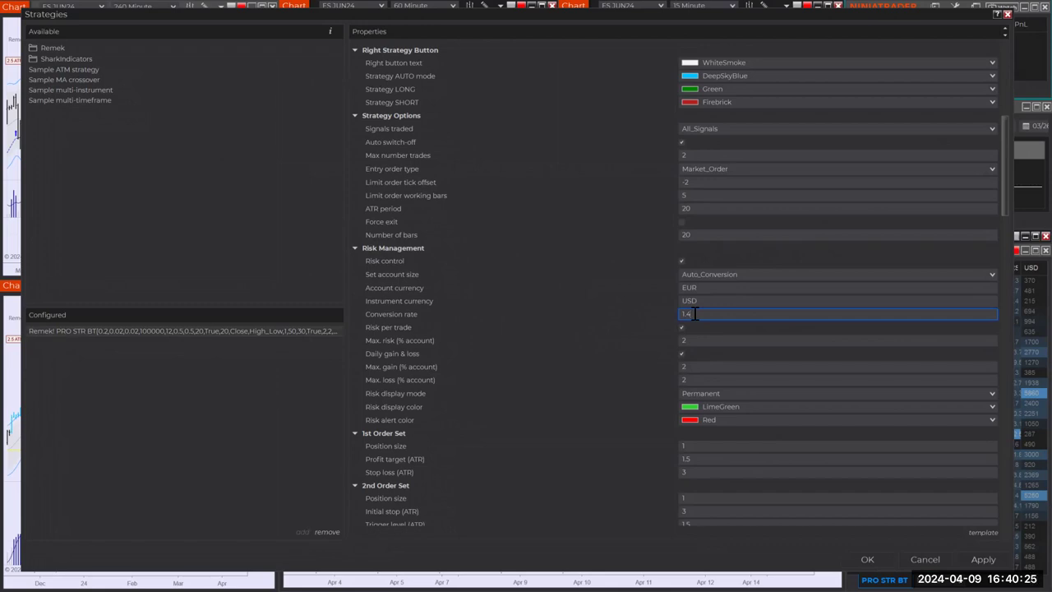
{"action": "double_click", "coordinate": [688, 314]}
Return the account size mode to Auto
{"action": "left_click", "coordinate": [740, 280]}
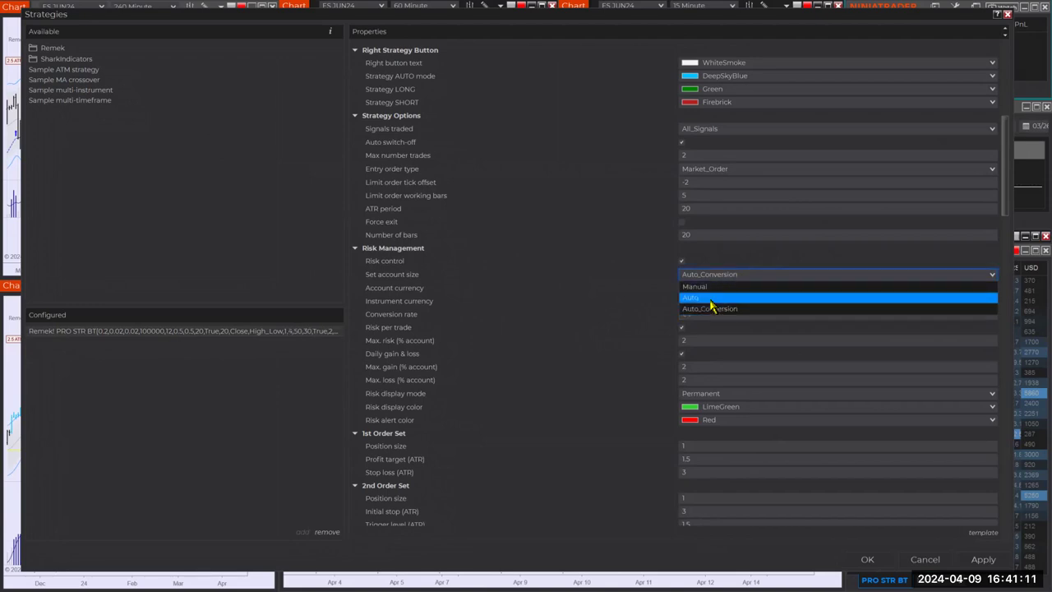
{"action": "left_click", "coordinate": [711, 308]}
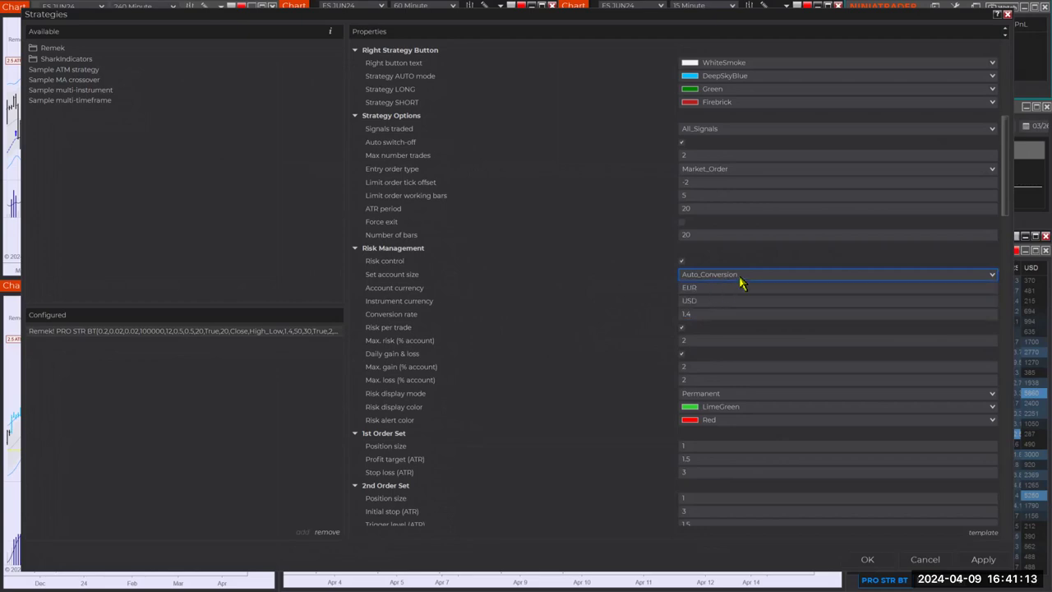
{"action": "left_click", "coordinate": [697, 279]}
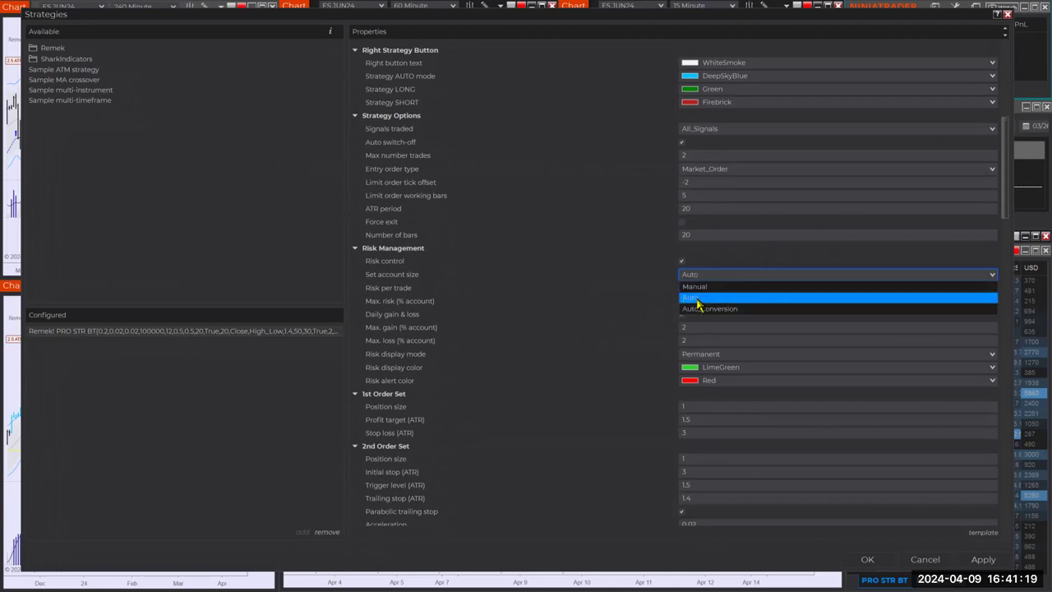
{"action": "left_click", "coordinate": [697, 303]}
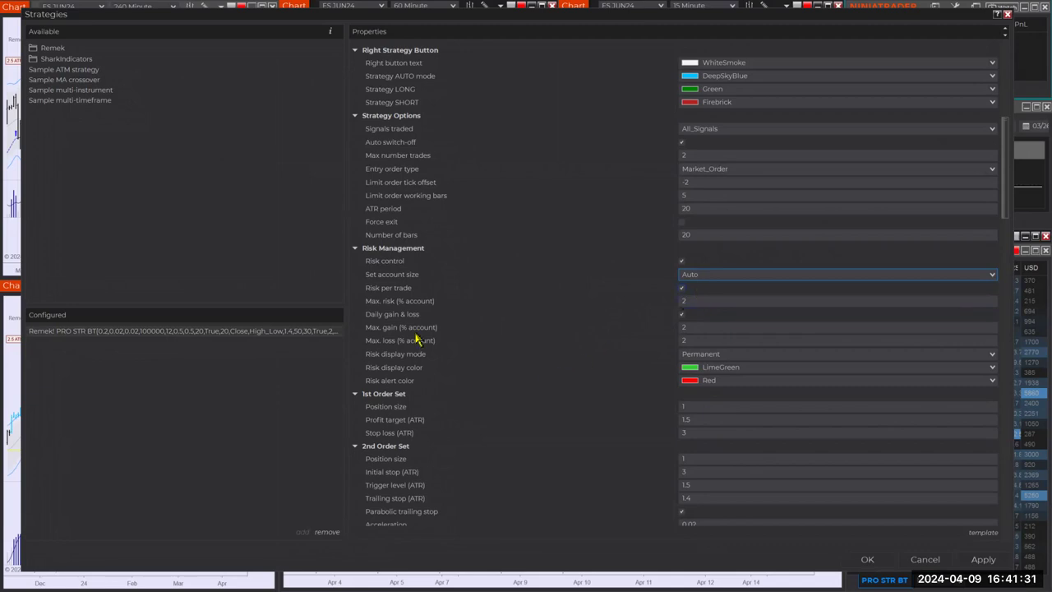
Try 555 as the daily maximum loss and an extended maximum gain, and restore both limits to 2 % of the account
{"action": "left_click", "coordinate": [664, 329]}
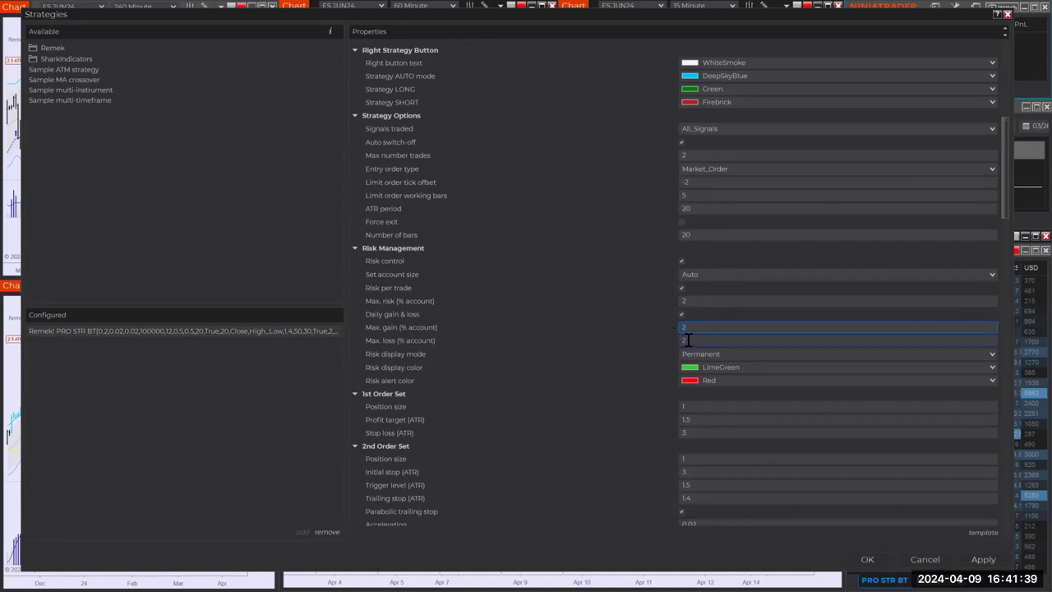
{"action": "left_click", "coordinate": [688, 339]}
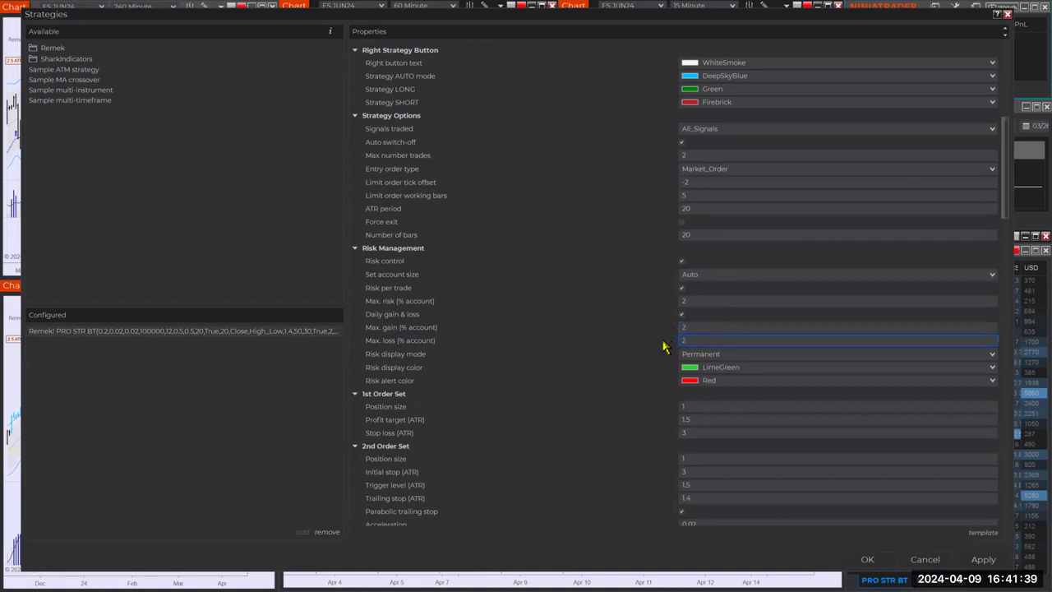
{"action": "type", "text": "555"}
{"action": "left_click", "coordinate": [704, 327]}
{"action": "type", "text": "555"}
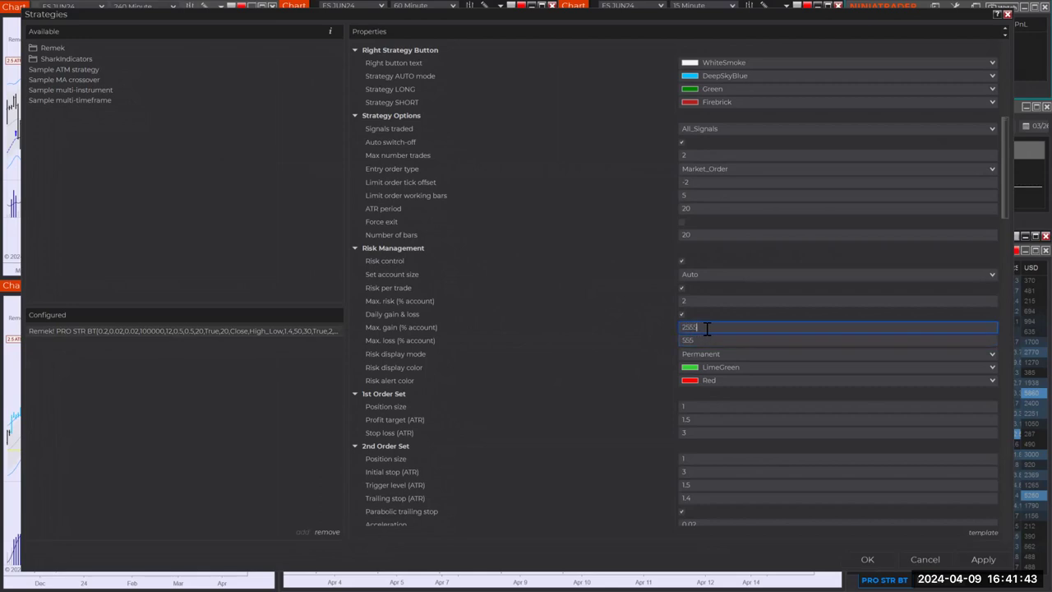
{"action": "type", "text": "5"}
{"action": "key", "text": "BackSpace"}
{"action": "key", "text": "BackSpace"}
{"action": "key", "text": "BackSpace"}
{"action": "key", "text": "BackSpace"}
{"action": "key", "text": "Tab"}
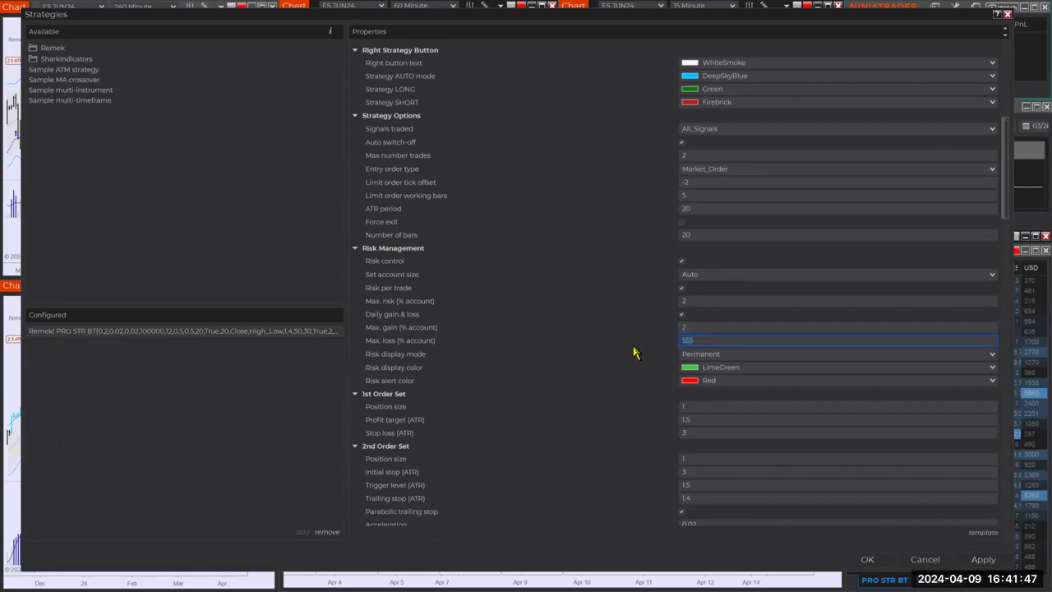
{"action": "type", "text": "2"}
Mark the 1st and 2nd Order Set sections with a yellow frame, and box the 1st Order Set heading
{"action": "scroll", "coordinate": [576, 399], "scroll_direction": "down", "scroll_amount": 2}
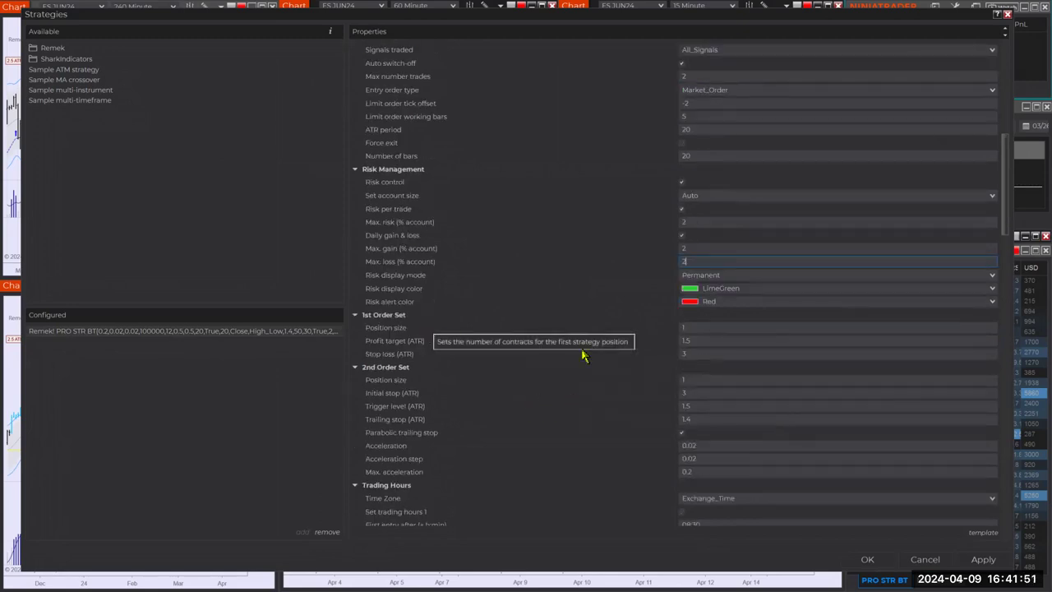
{"action": "scroll", "coordinate": [498, 371], "scroll_direction": "down", "scroll_amount": 2}
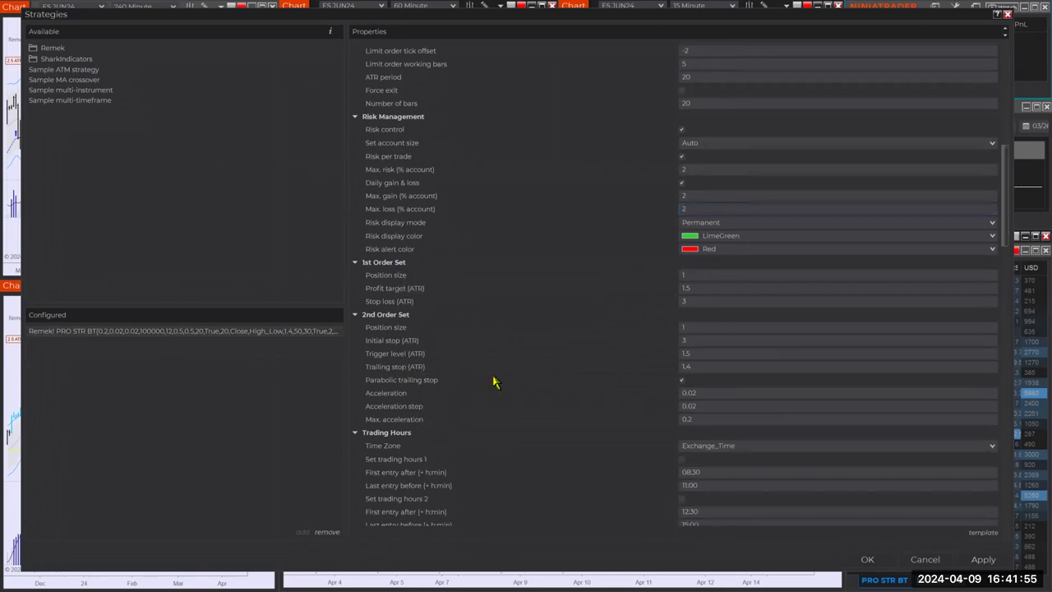
{"action": "scroll", "coordinate": [500, 338], "scroll_direction": "down", "scroll_amount": 2}
{"action": "key", "text": "Print"}
{"action": "left_click_drag", "start_coordinate": [345, 204], "coordinate": [1005, 374]}
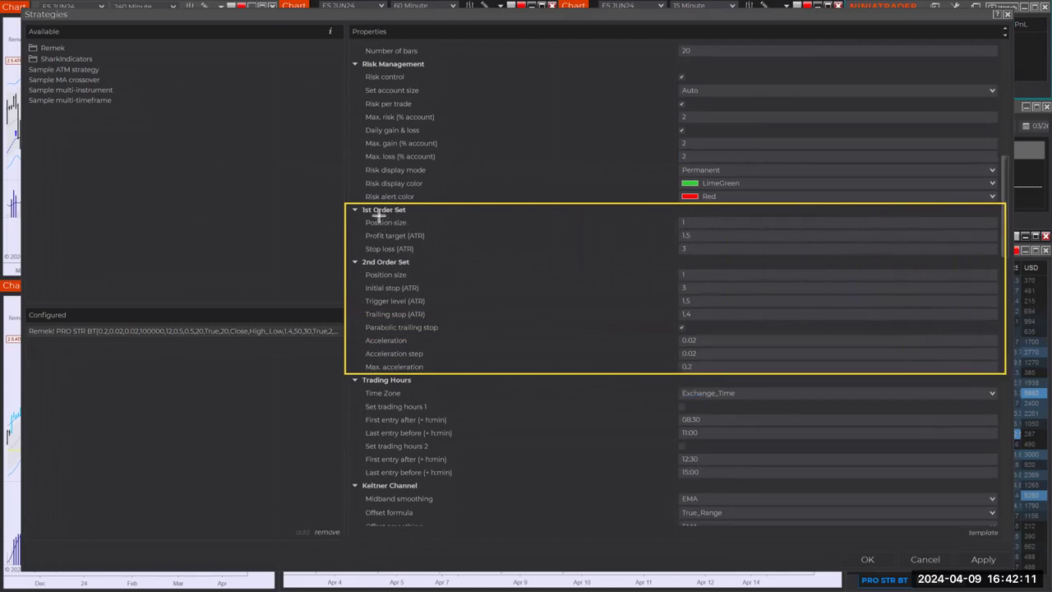
{"action": "left_click_drag", "start_coordinate": [349, 203], "coordinate": [417, 216]}
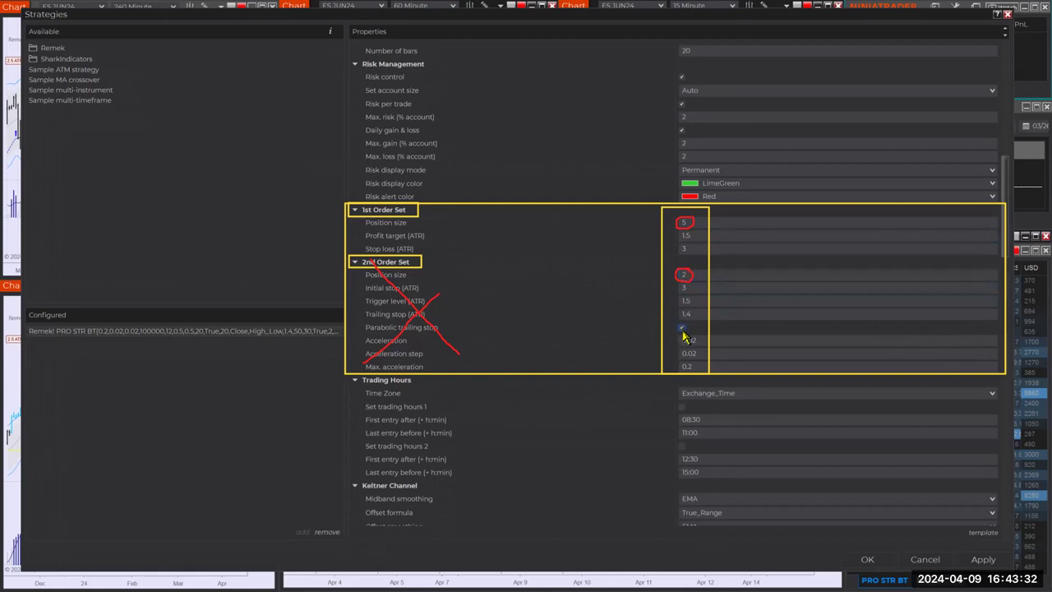
Deactivate the parabolic trailing stop of the 2nd Order Set and activate it again
{"action": "left_click", "coordinate": [682, 329]}
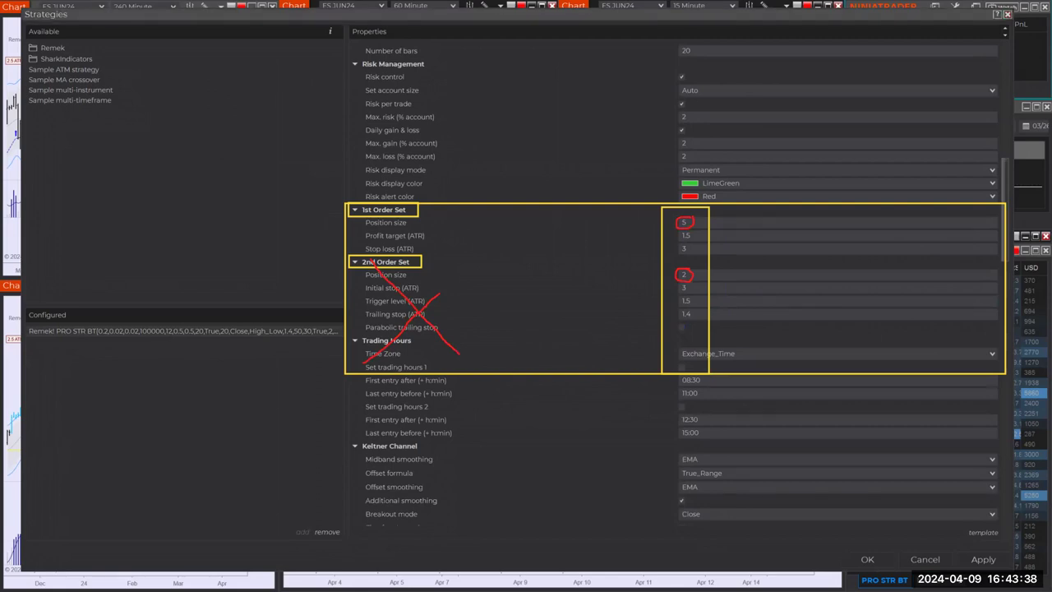
{"action": "left_click", "coordinate": [683, 328]}
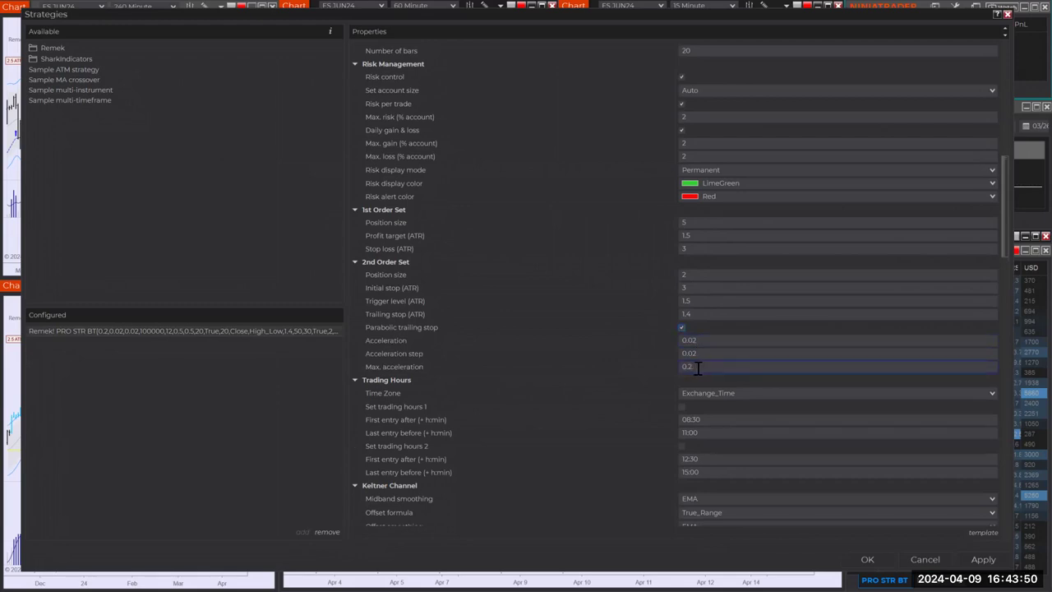
Examine the trading hours, Keltner Channel, trigger, filter, trade setup, HTF and display settings of the strategy
{"action": "scroll", "coordinate": [592, 379], "scroll_direction": "down", "scroll_amount": 5}
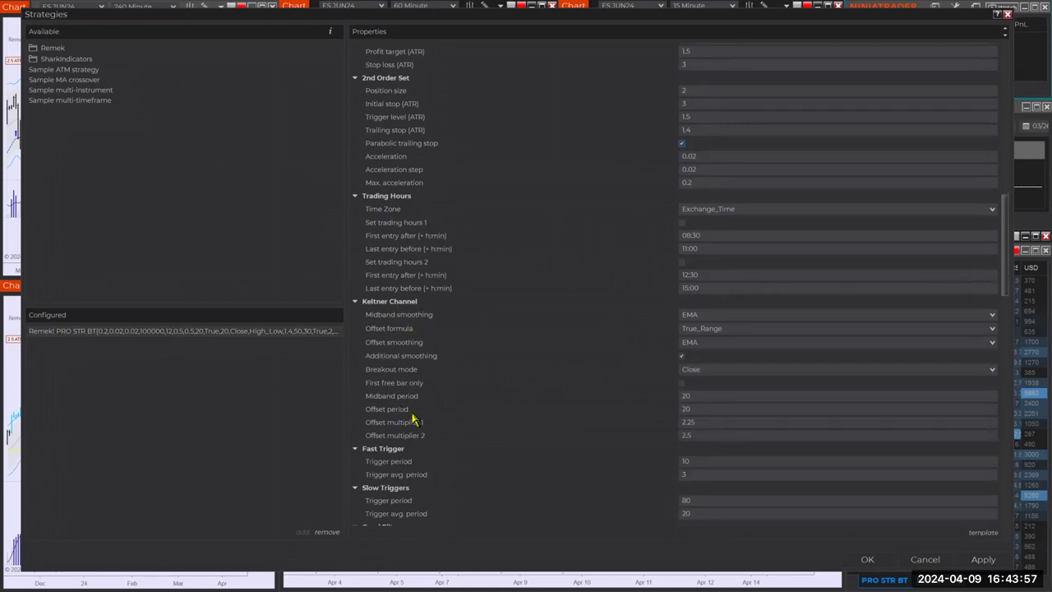
{"action": "scroll", "coordinate": [458, 359], "scroll_direction": "down", "scroll_amount": 3}
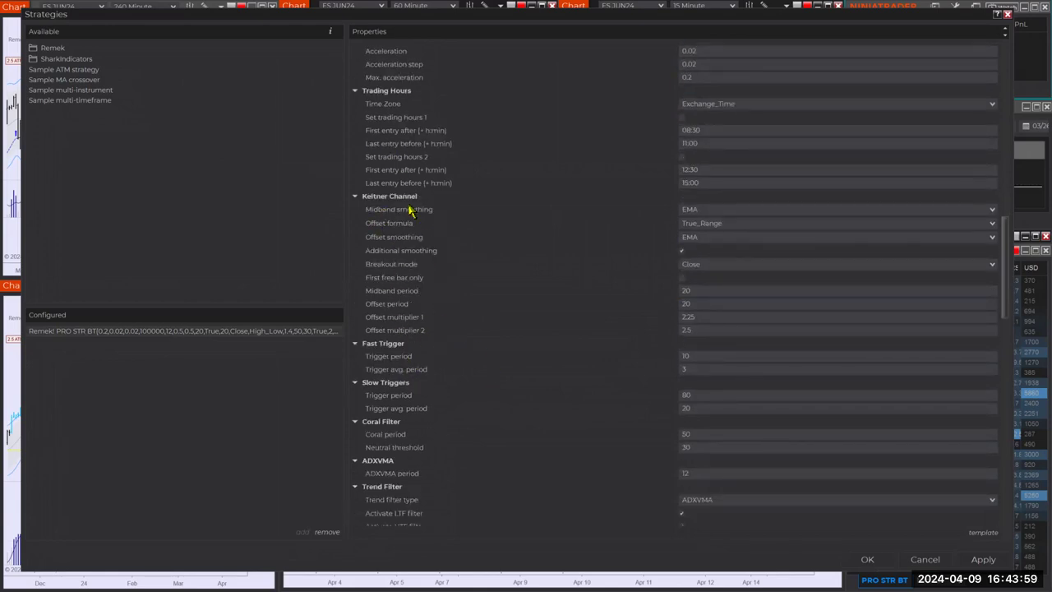
{"action": "scroll", "coordinate": [482, 482], "scroll_direction": "down", "scroll_amount": 20}
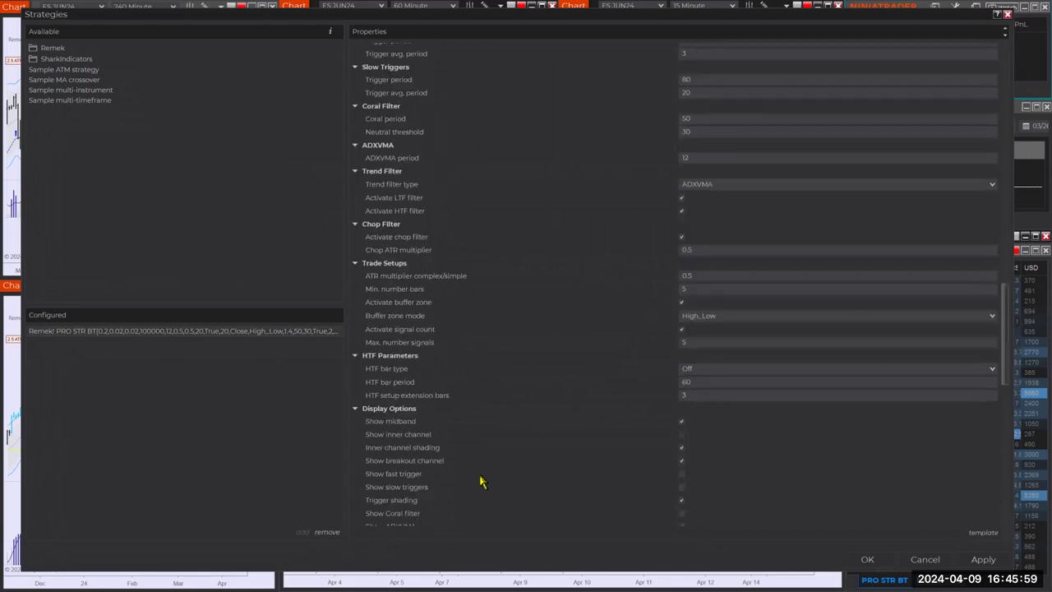
{"action": "scroll", "coordinate": [518, 271], "scroll_direction": "up", "scroll_amount": 14}
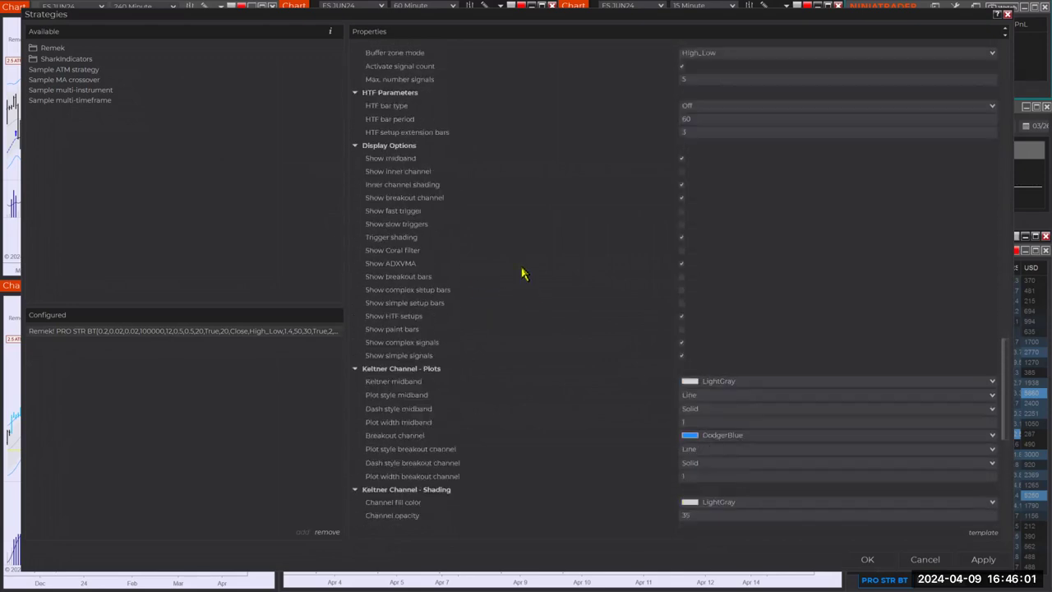
{"action": "scroll", "coordinate": [566, 277], "scroll_direction": "down", "scroll_amount": 1}
{"action": "scroll", "coordinate": [565, 277], "scroll_direction": "up", "scroll_amount": 1}
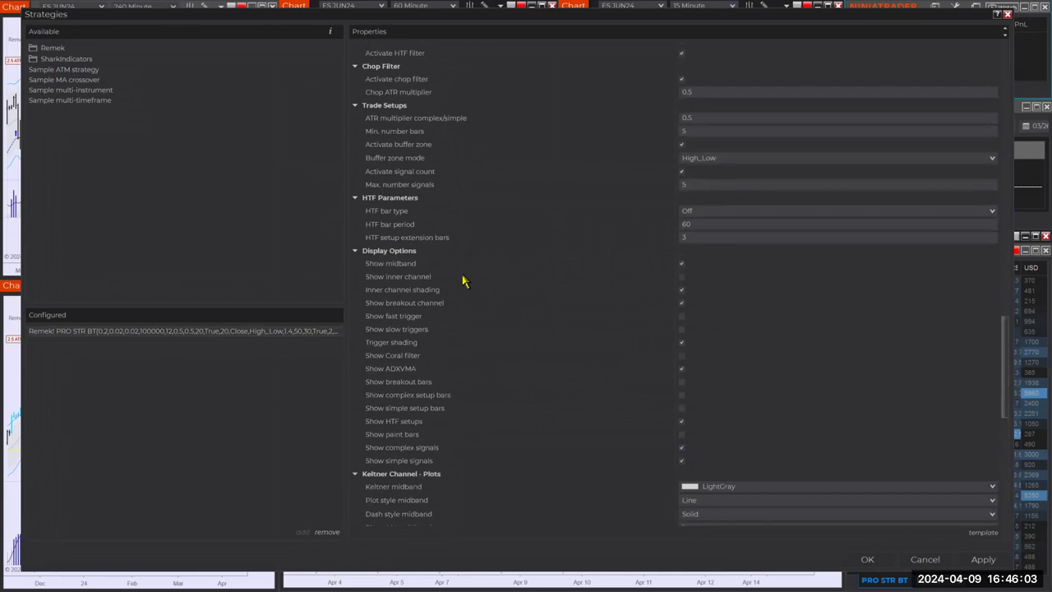
{"action": "scroll", "coordinate": [482, 200], "scroll_direction": "up", "scroll_amount": 1}
{"action": "scroll", "coordinate": [484, 204], "scroll_direction": "up", "scroll_amount": 3}
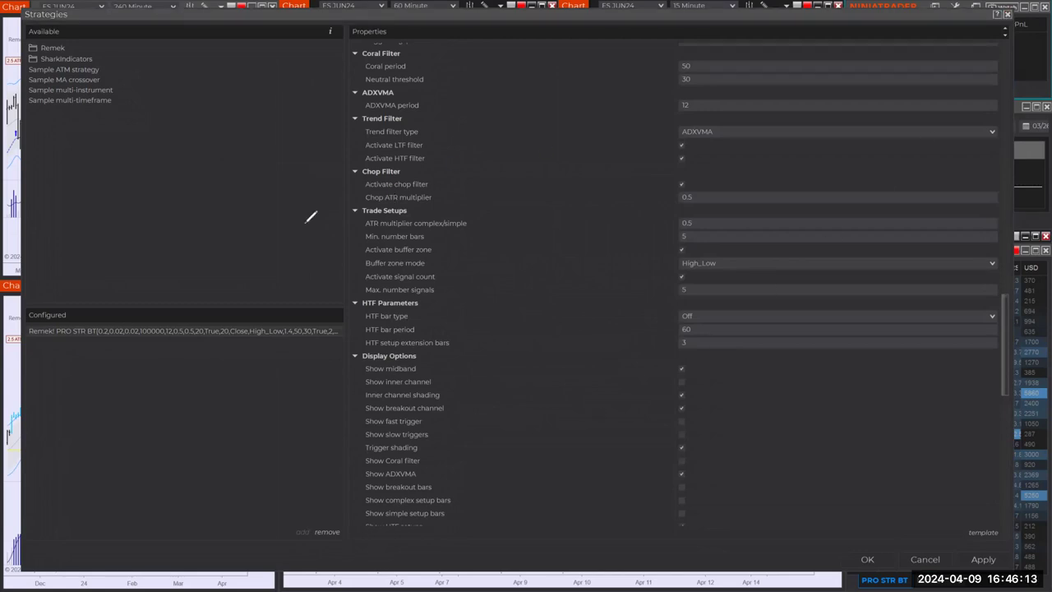
Sketch a rising red zigzag of successive rallies and pullbacks across the strategy settings
{"action": "left_click_drag", "start_coordinate": [112, 458], "coordinate": [240, 307]}
{"action": "mouse_move", "coordinate": [269, 343]}
{"action": "left_mouse_down"}
{"action": "mouse_move", "coordinate": [591, 130]}
{"action": "mouse_move", "coordinate": [735, 79]}
{"action": "left_mouse_up"}
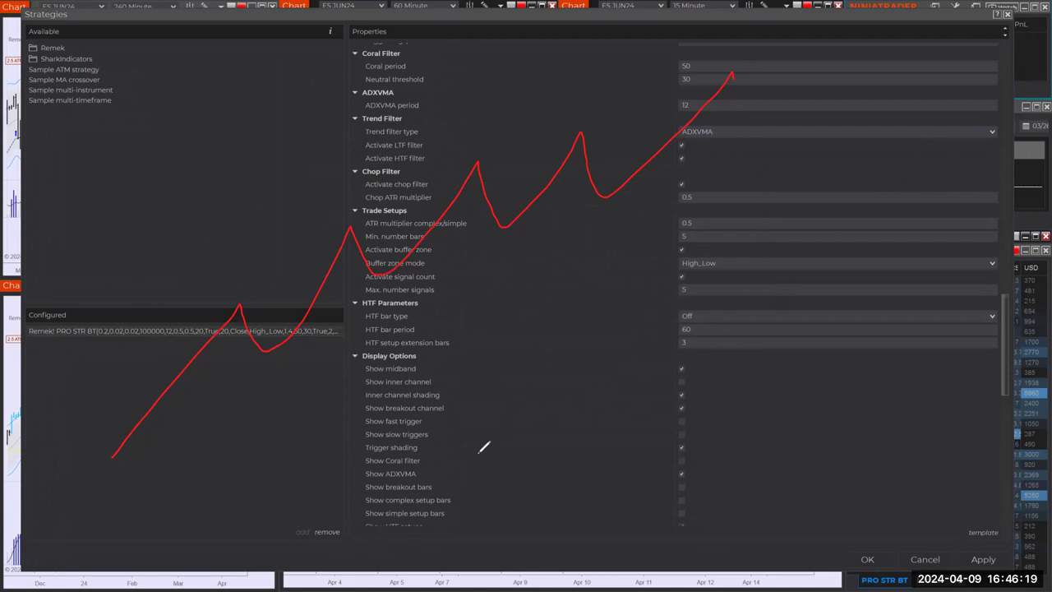
Sketch a sideways red wave over the display options, shade its first decline, and bound it with near-horizontal lines above and below
{"action": "mouse_move", "coordinate": [479, 453]}
{"action": "left_mouse_down"}
{"action": "mouse_move", "coordinate": [707, 371]}
{"action": "mouse_move", "coordinate": [977, 396]}
{"action": "left_mouse_up"}
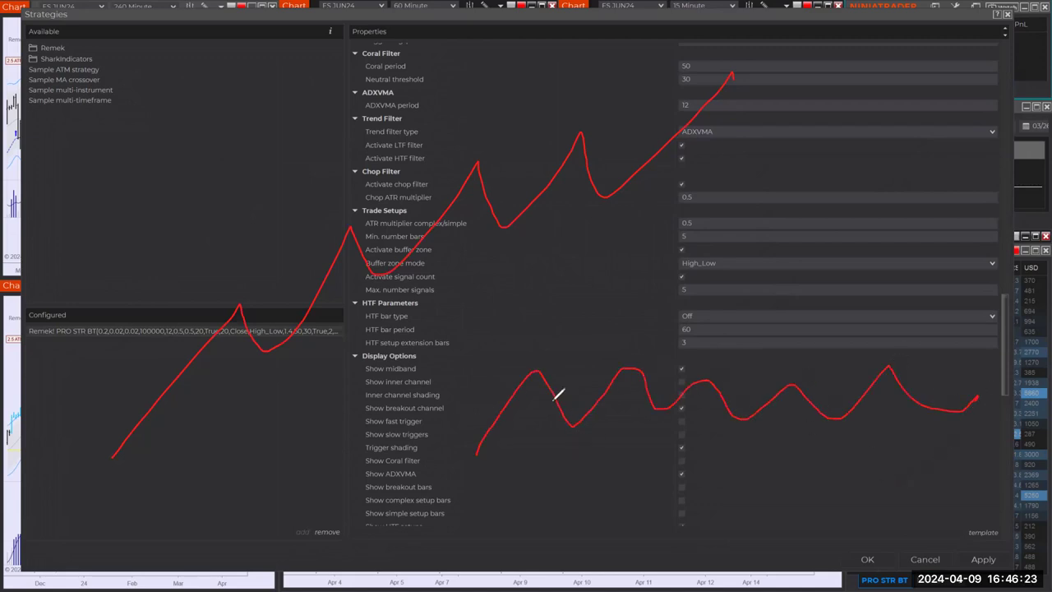
{"action": "mouse_move", "coordinate": [539, 370]}
{"action": "left_mouse_down"}
{"action": "mouse_move", "coordinate": [567, 413]}
{"action": "mouse_move", "coordinate": [556, 374]}
{"action": "mouse_move", "coordinate": [582, 424]}
{"action": "mouse_move", "coordinate": [539, 374]}
{"action": "mouse_move", "coordinate": [569, 415]}
{"action": "left_mouse_up"}
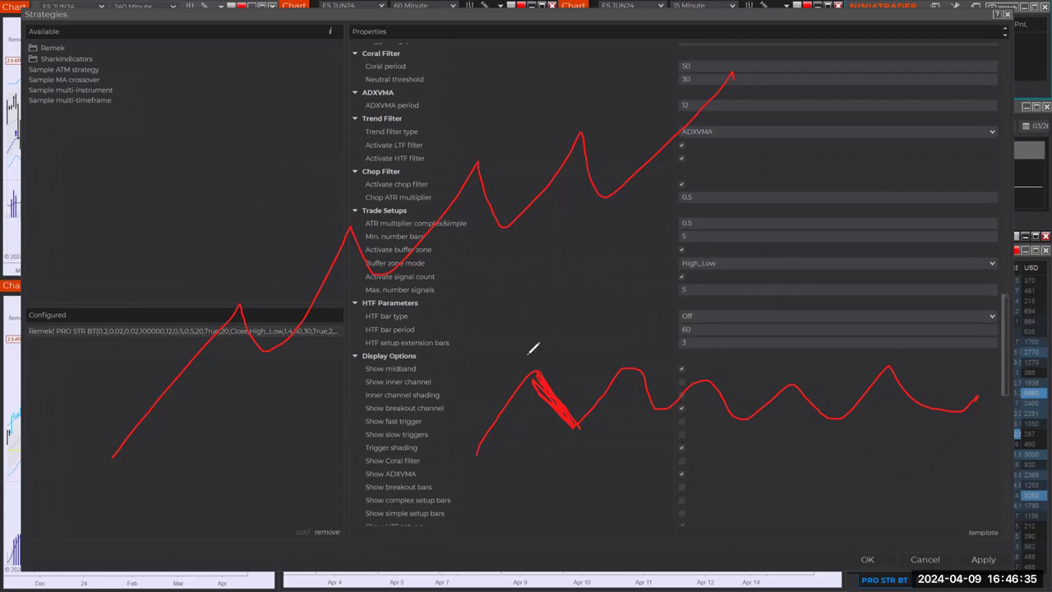
{"action": "left_click_drag", "start_coordinate": [524, 357], "coordinate": [927, 365]}
{"action": "left_click_drag", "start_coordinate": [524, 430], "coordinate": [976, 431]}
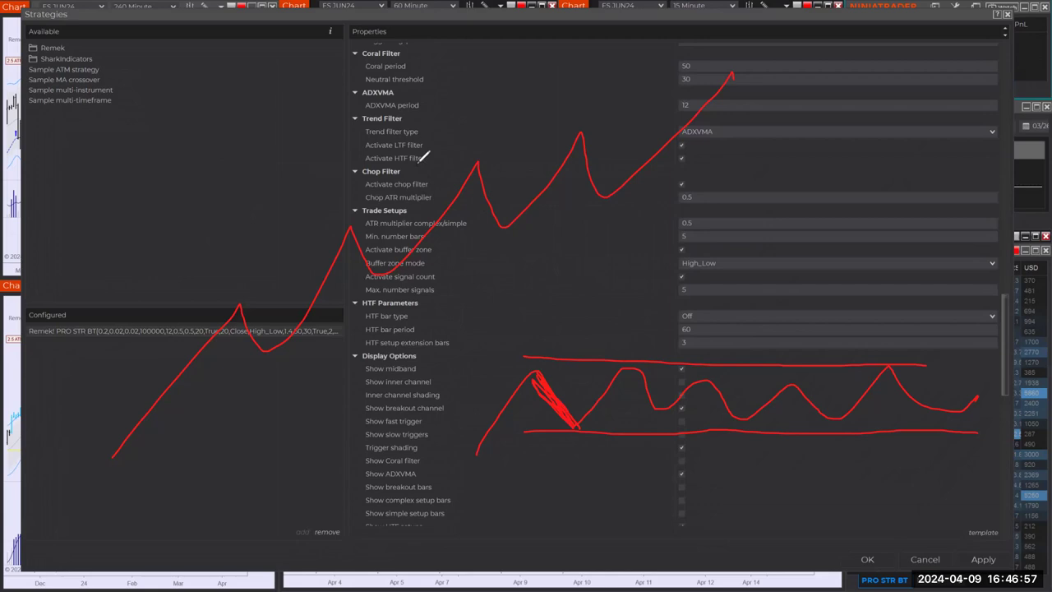
Circle the Chop Filter section in red and mark four turning areas of the sideways wave with short strokes
{"action": "mouse_move", "coordinate": [429, 161]}
{"action": "left_mouse_down"}
{"action": "mouse_move", "coordinate": [337, 162]}
{"action": "mouse_move", "coordinate": [398, 196]}
{"action": "mouse_move", "coordinate": [592, 208]}
{"action": "mouse_move", "coordinate": [748, 190]}
{"action": "mouse_move", "coordinate": [670, 168]}
{"action": "mouse_move", "coordinate": [401, 156]}
{"action": "left_mouse_up"}
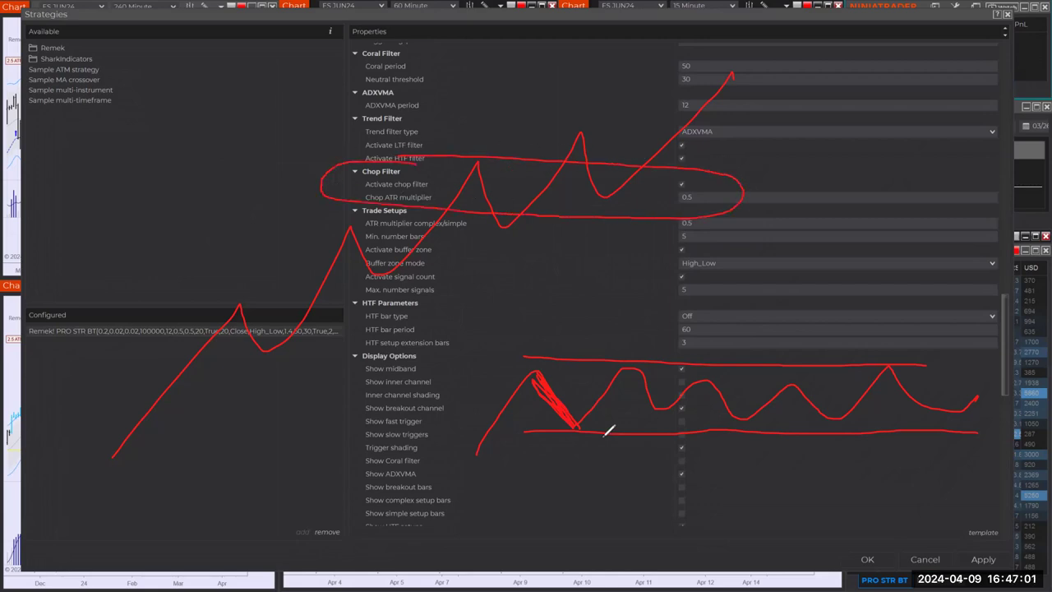
{"action": "left_click_drag", "start_coordinate": [582, 432], "coordinate": [582, 462]}
{"action": "mouse_move", "coordinate": [674, 377]}
{"action": "left_mouse_down"}
{"action": "mouse_move", "coordinate": [683, 404]}
{"action": "mouse_move", "coordinate": [753, 436]}
{"action": "left_mouse_up"}
{"action": "left_click_drag", "start_coordinate": [824, 475], "coordinate": [837, 415]}
{"action": "left_click_drag", "start_coordinate": [893, 442], "coordinate": [896, 396]}
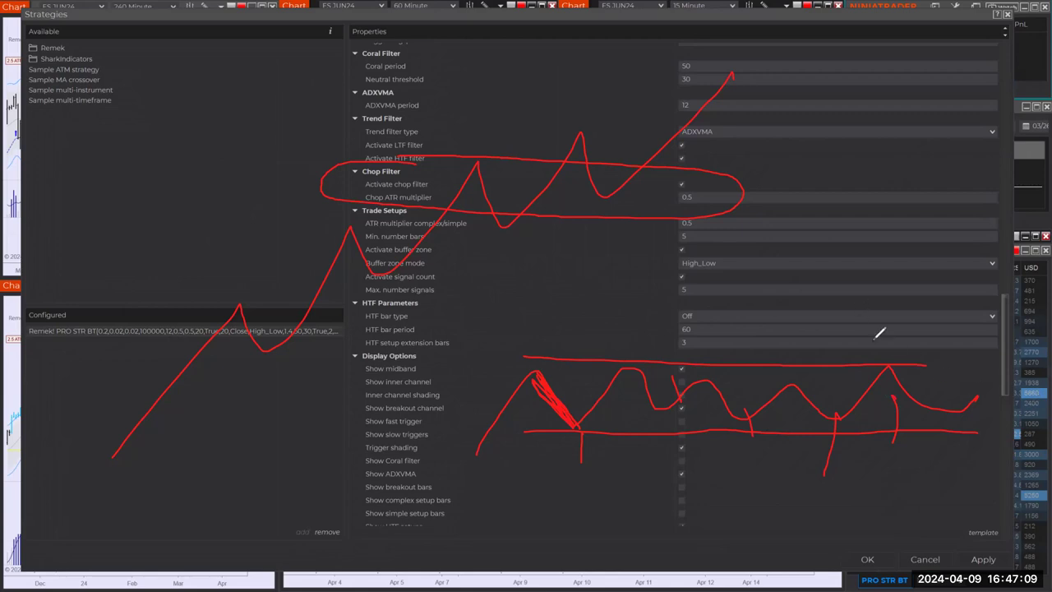
Draw a breakout arrow rising from the sideways range and clear all annotations from the strategy settings
{"action": "mouse_move", "coordinate": [889, 362]}
{"action": "left_mouse_down"}
{"action": "mouse_move", "coordinate": [986, 243]}
{"action": "mouse_move", "coordinate": [1021, 232]}
{"action": "mouse_move", "coordinate": [1050, 277]}
{"action": "left_mouse_up"}
{"action": "left_click_drag", "start_coordinate": [983, 268], "coordinate": [1038, 303]}
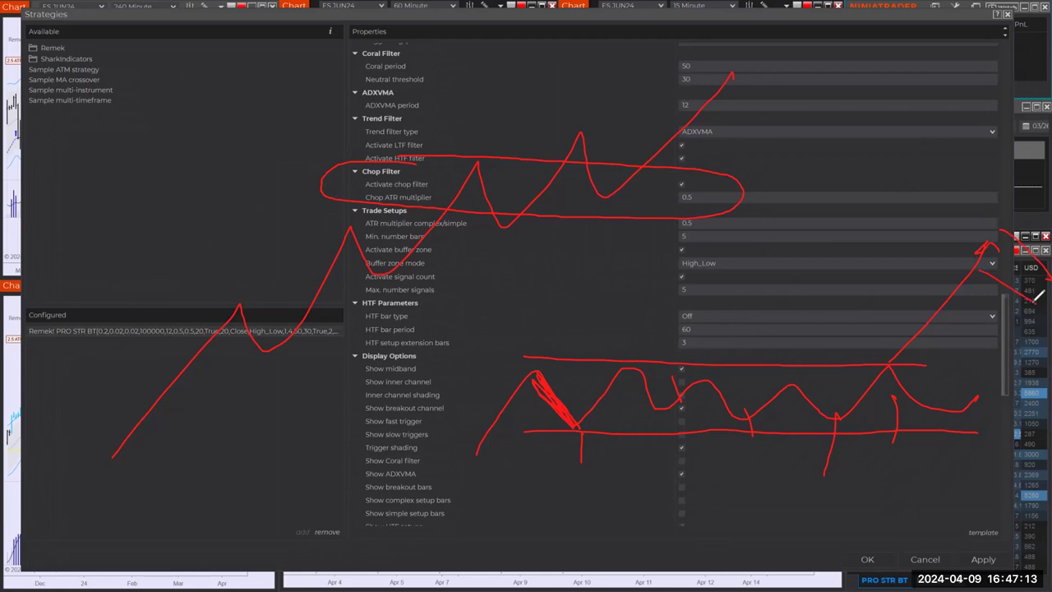
{"action": "left_click_drag", "start_coordinate": [964, 408], "coordinate": [978, 396]}
{"action": "left_click_drag", "start_coordinate": [362, 175], "coordinate": [399, 175]}
{"action": "key", "text": "Escape"}
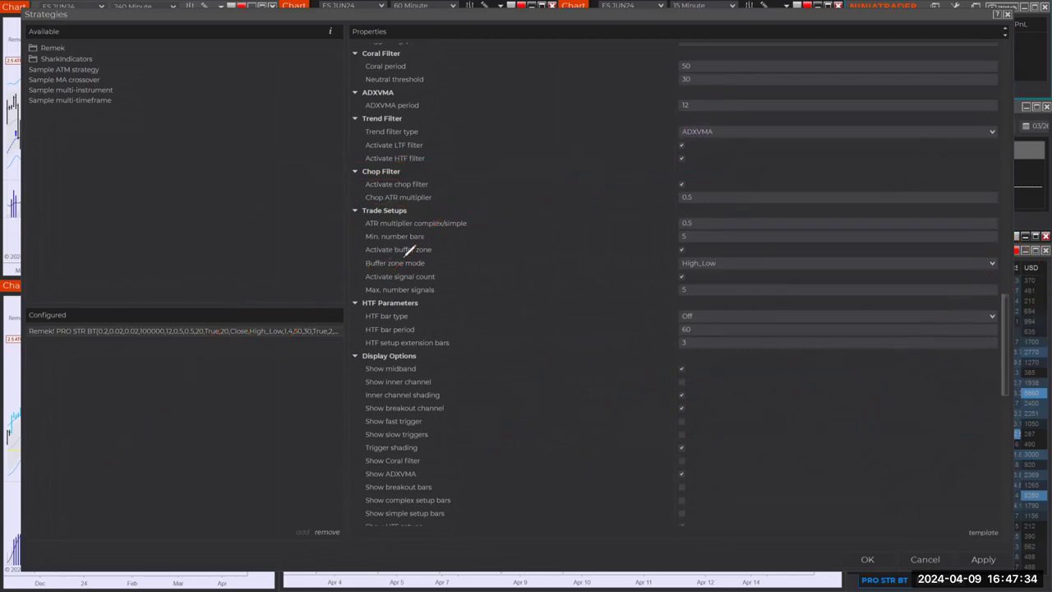
Box the Activate buffer zone label in red and sketch a rising zigzag between two channel lines
{"action": "left_click_drag", "start_coordinate": [378, 257], "coordinate": [438, 257]}
{"action": "left_click_drag", "start_coordinate": [442, 245], "coordinate": [447, 250]}
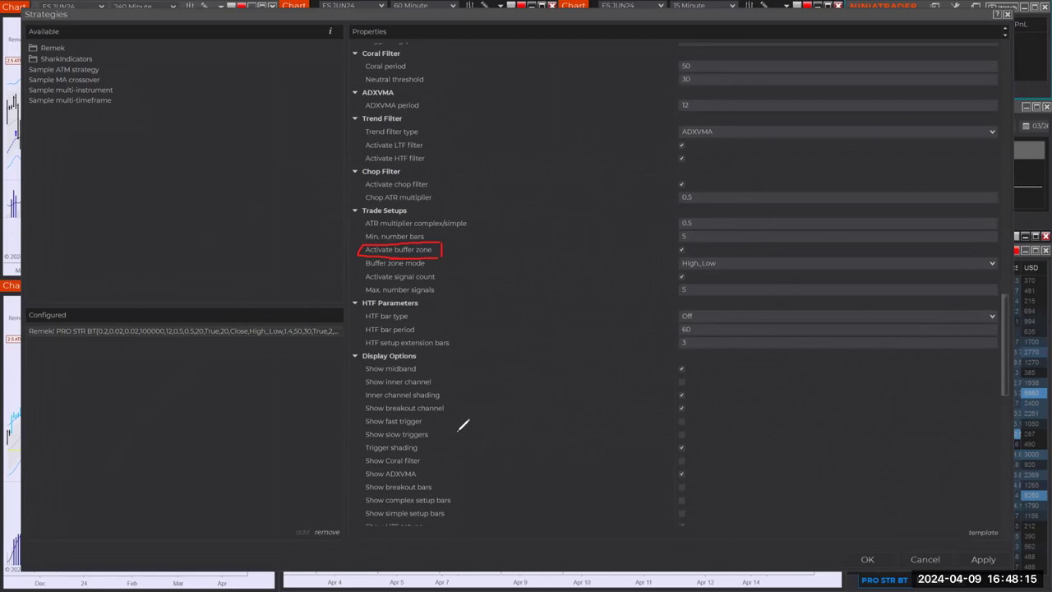
{"action": "mouse_move", "coordinate": [452, 431]}
{"action": "left_mouse_down"}
{"action": "mouse_move", "coordinate": [641, 297]}
{"action": "mouse_move", "coordinate": [929, 143]}
{"action": "left_mouse_up"}
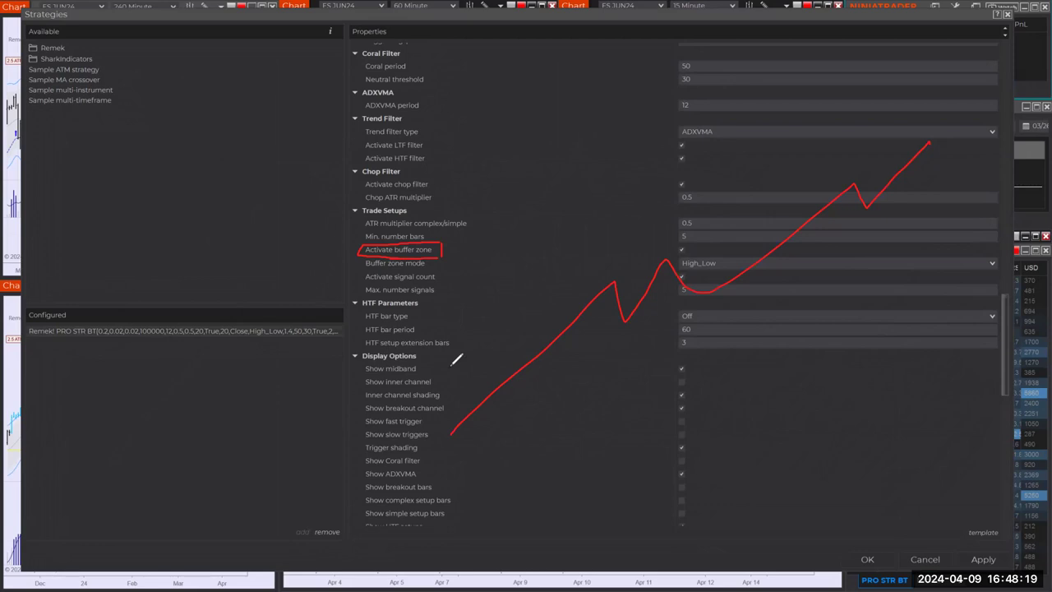
{"action": "mouse_move", "coordinate": [451, 362]}
{"action": "left_mouse_down"}
{"action": "mouse_move", "coordinate": [691, 216]}
{"action": "mouse_move", "coordinate": [891, 70]}
{"action": "left_mouse_up"}
{"action": "mouse_move", "coordinate": [556, 472]}
{"action": "left_mouse_down"}
{"action": "mouse_move", "coordinate": [723, 370]}
{"action": "mouse_move", "coordinate": [950, 202]}
{"action": "left_mouse_up"}
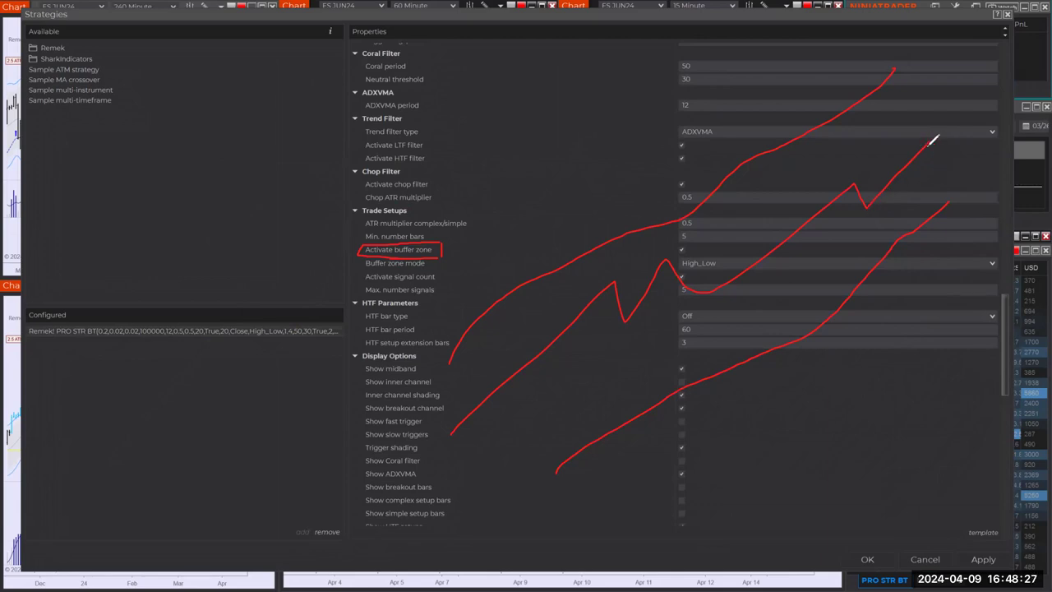
Extend the zigzag with a sharp drop through the lower channel line, add a steep rebound arrow, and circle the low
{"action": "mouse_move", "coordinate": [931, 144]}
{"action": "left_mouse_down"}
{"action": "mouse_move", "coordinate": [975, 253]}
{"action": "mouse_move", "coordinate": [970, 266]}
{"action": "mouse_move", "coordinate": [948, 263]}
{"action": "left_mouse_up"}
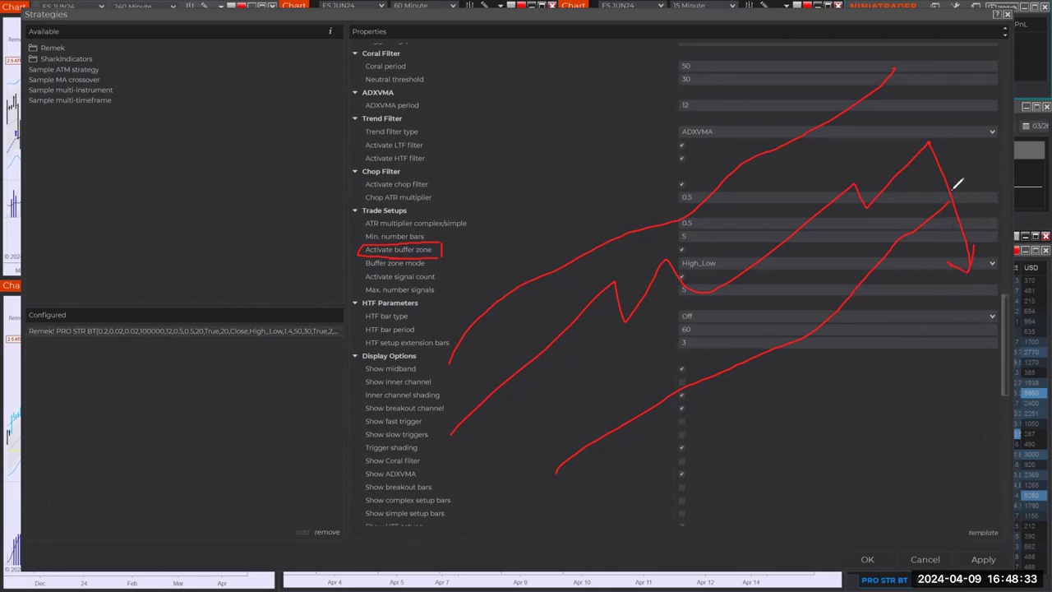
{"action": "mouse_move", "coordinate": [979, 267]}
{"action": "left_mouse_down"}
{"action": "mouse_move", "coordinate": [995, 237]}
{"action": "mouse_move", "coordinate": [1030, 70]}
{"action": "mouse_move", "coordinate": [1038, 81]}
{"action": "left_mouse_up"}
{"action": "mouse_move", "coordinate": [979, 278]}
{"action": "left_mouse_down"}
{"action": "mouse_move", "coordinate": [1022, 258]}
{"action": "mouse_move", "coordinate": [1000, 229]}
{"action": "mouse_move", "coordinate": [1024, 216]}
{"action": "left_mouse_up"}
{"action": "mouse_move", "coordinate": [973, 250]}
{"action": "left_mouse_down"}
{"action": "mouse_move", "coordinate": [990, 260]}
{"action": "mouse_move", "coordinate": [986, 249]}
{"action": "mouse_move", "coordinate": [959, 249]}
{"action": "mouse_move", "coordinate": [993, 237]}
{"action": "mouse_move", "coordinate": [956, 284]}
{"action": "mouse_move", "coordinate": [1001, 264]}
{"action": "mouse_move", "coordinate": [984, 236]}
{"action": "left_mouse_up"}
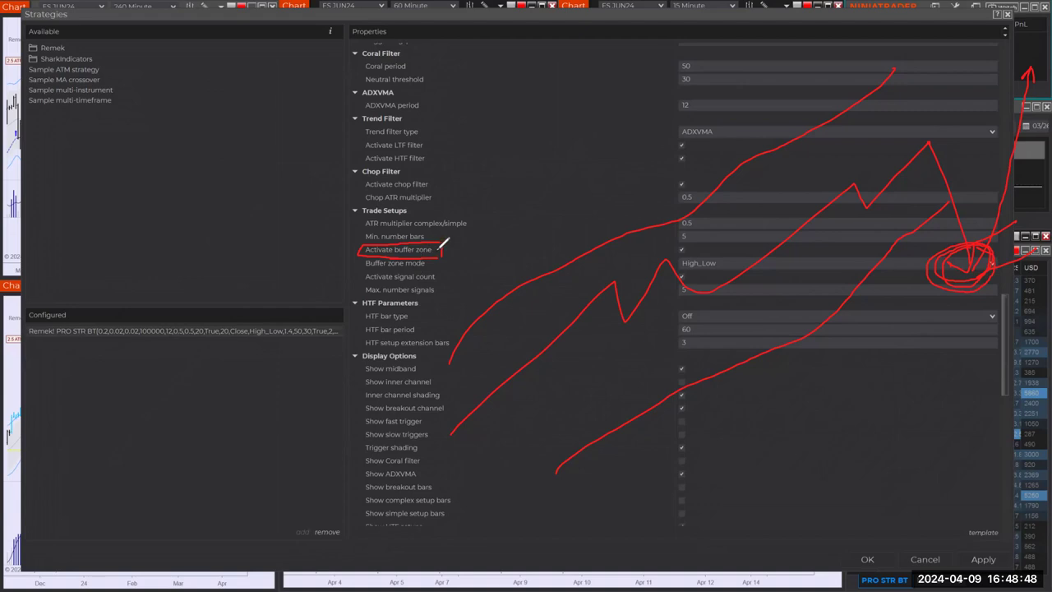
Mark the Activate buffer zone setting and its checkbox, and clear all annotations
{"action": "left_click_drag", "start_coordinate": [440, 249], "coordinate": [460, 247]}
{"action": "mouse_move", "coordinate": [685, 233]}
{"action": "left_mouse_down"}
{"action": "mouse_move", "coordinate": [672, 247]}
{"action": "mouse_move", "coordinate": [690, 241]}
{"action": "left_mouse_up"}
{"action": "key", "text": "Escape"}
Set the HTF bar type to Minute_Bars and select the HTF setup extension bars value
{"action": "scroll", "coordinate": [526, 271], "scroll_direction": "down", "scroll_amount": 5}
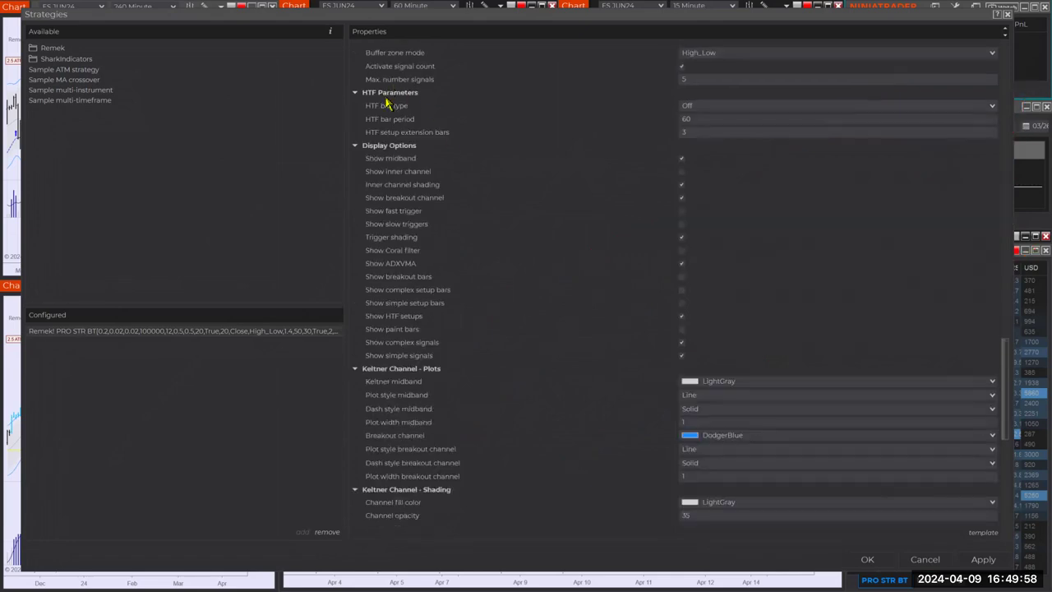
{"action": "left_click", "coordinate": [698, 109]}
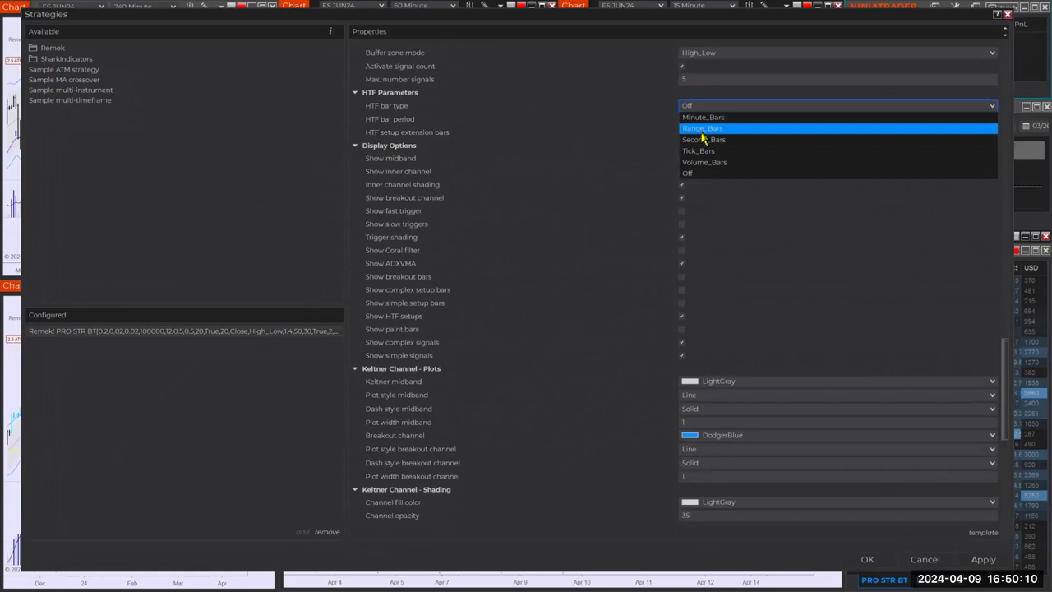
{"action": "key", "text": "Escape"}
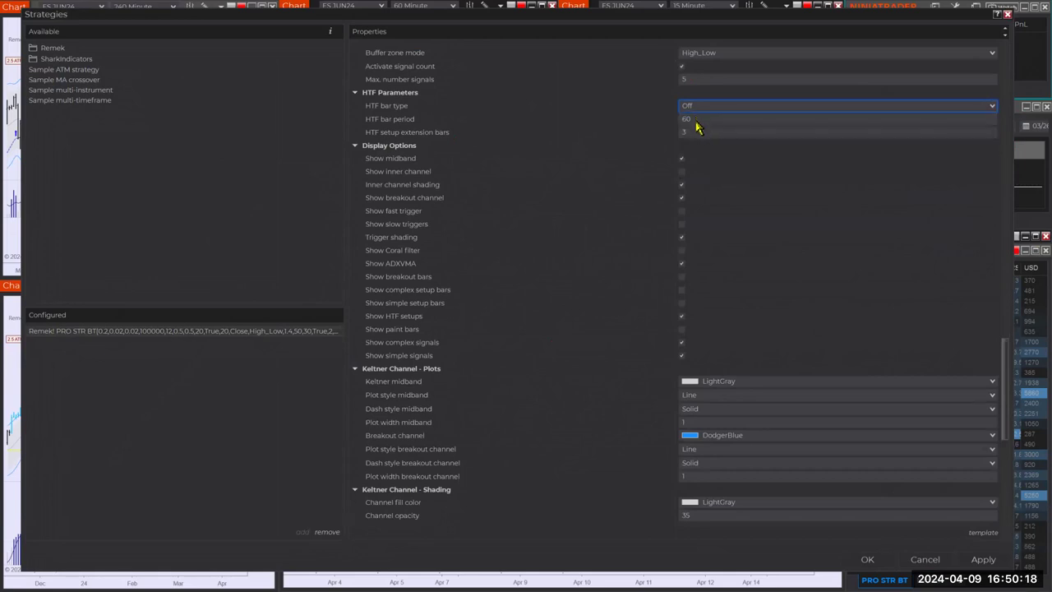
{"action": "key", "text": "Down"}
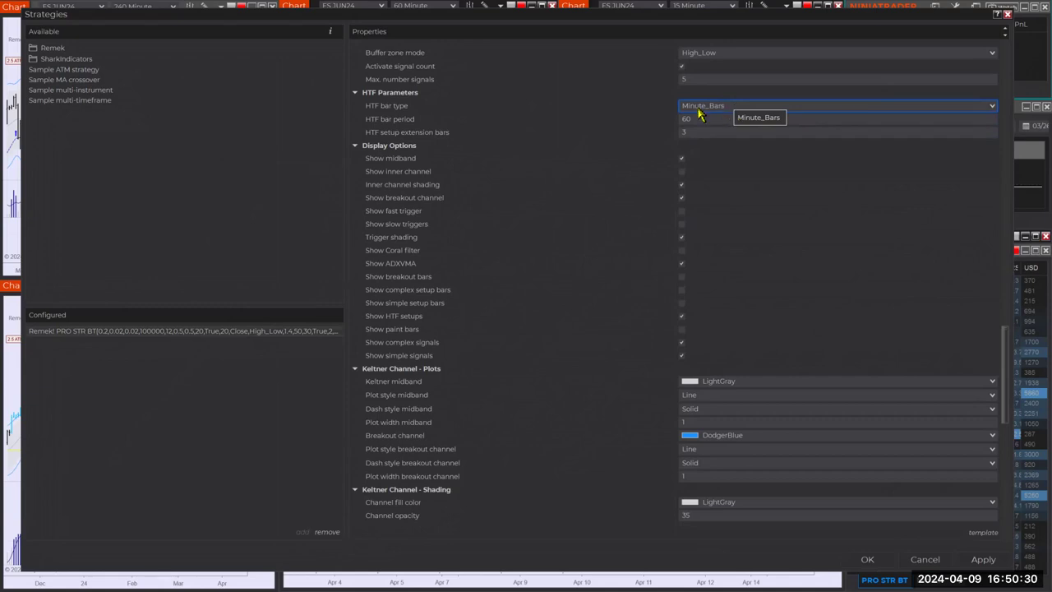
{"action": "left_click", "coordinate": [755, 107]}
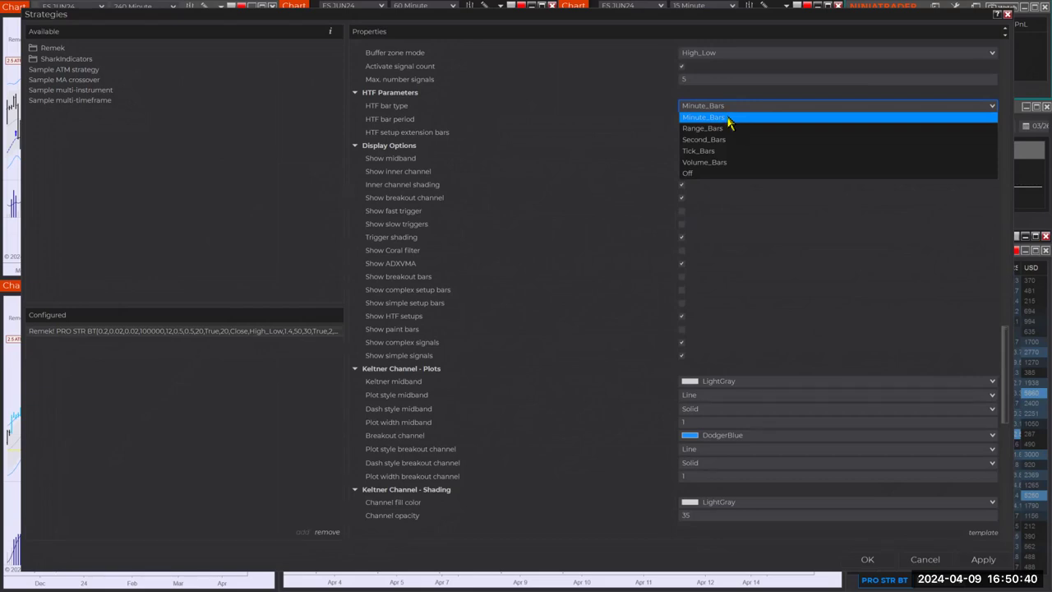
{"action": "left_click", "coordinate": [728, 120]}
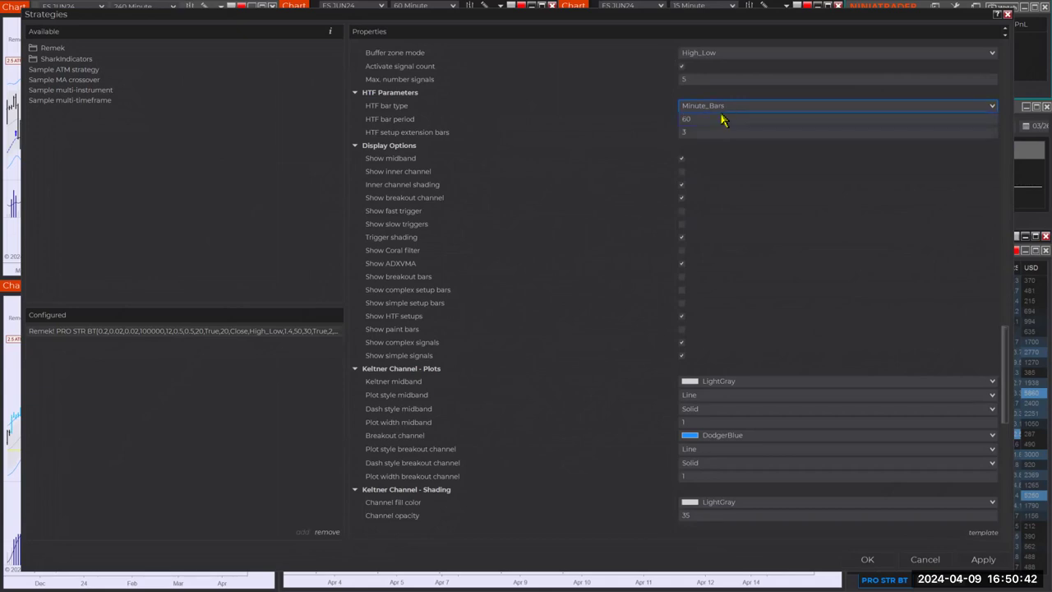
{"action": "left_click", "coordinate": [729, 107]}
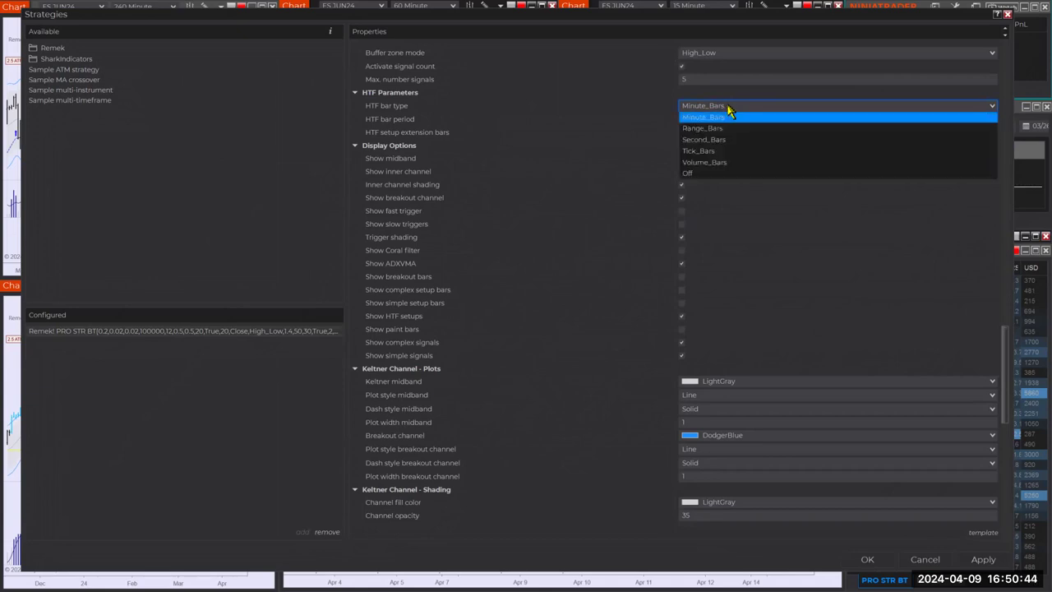
{"action": "left_click", "coordinate": [729, 119]}
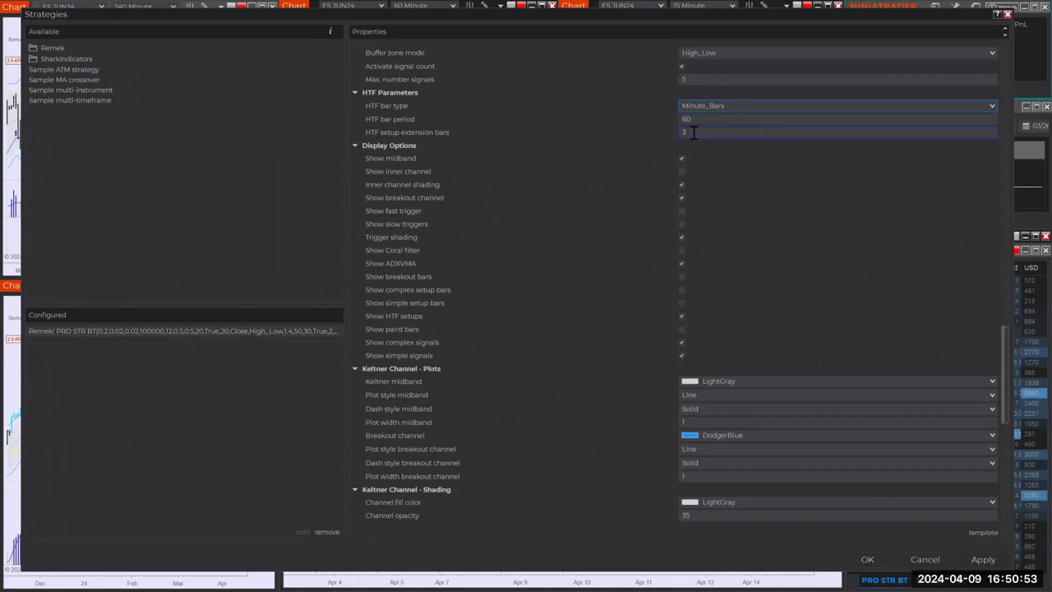
{"action": "left_click", "coordinate": [693, 132]}
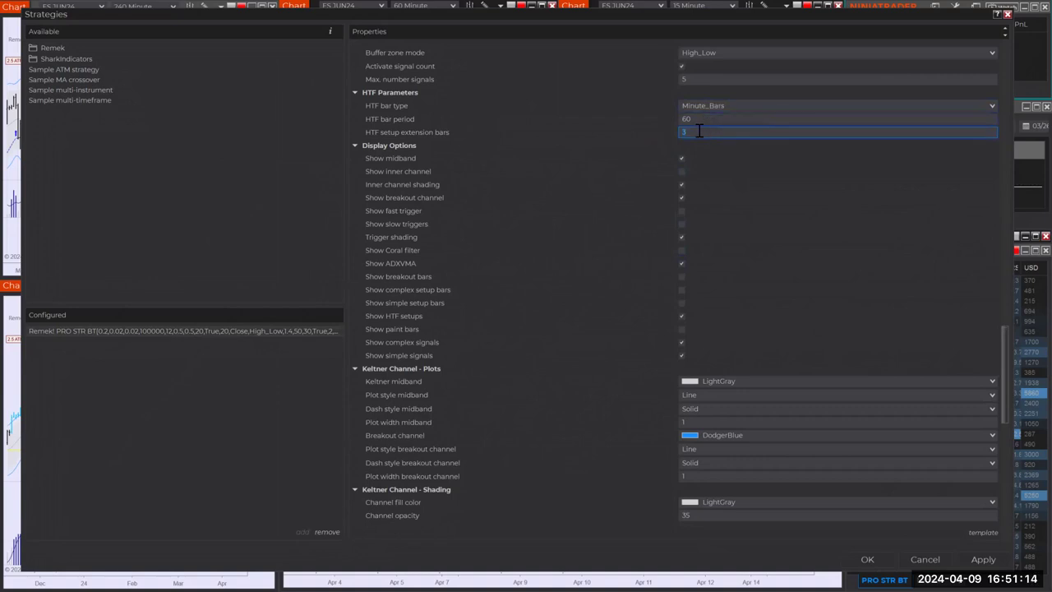
Activate the alerts in the LTF Trade Alerts section
{"action": "scroll", "coordinate": [630, 221], "scroll_direction": "down", "scroll_amount": 6}
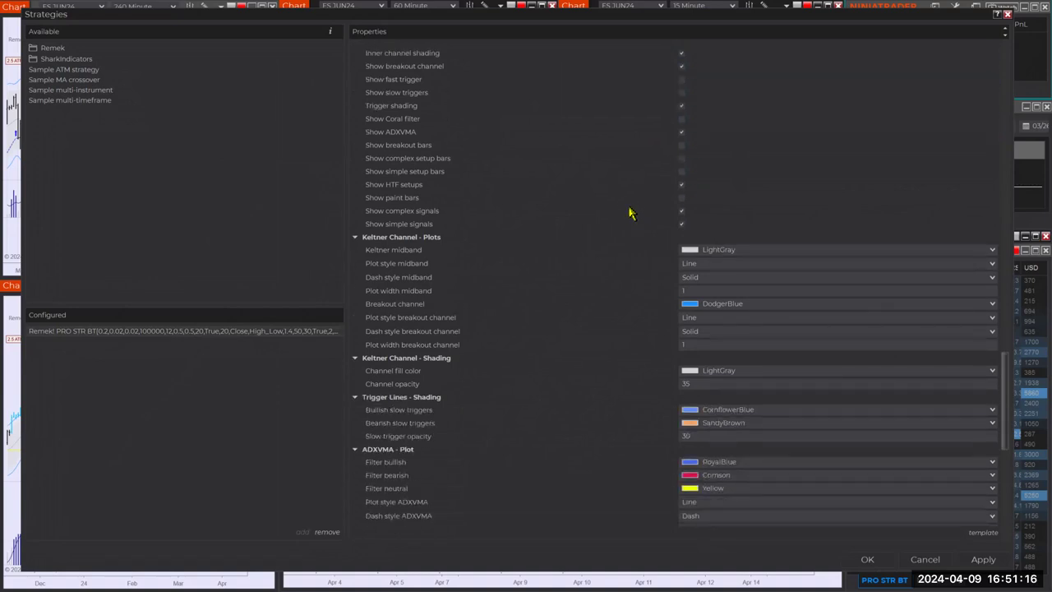
{"action": "scroll", "coordinate": [630, 210], "scroll_direction": "down", "scroll_amount": 3}
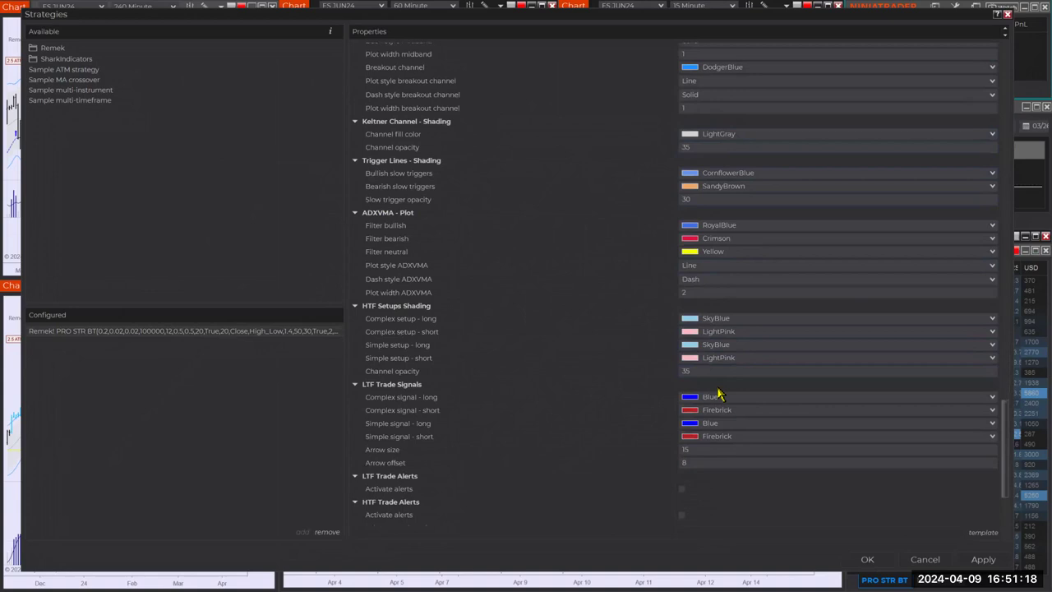
{"action": "scroll", "coordinate": [716, 398], "scroll_direction": "down", "scroll_amount": 3}
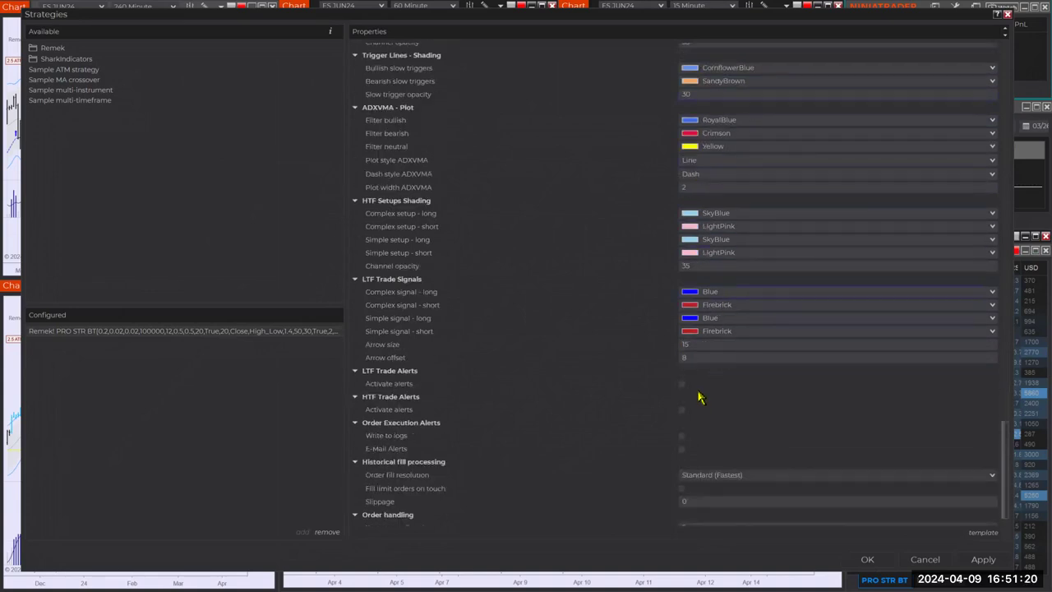
{"action": "scroll", "coordinate": [576, 341], "scroll_direction": "down", "scroll_amount": 2}
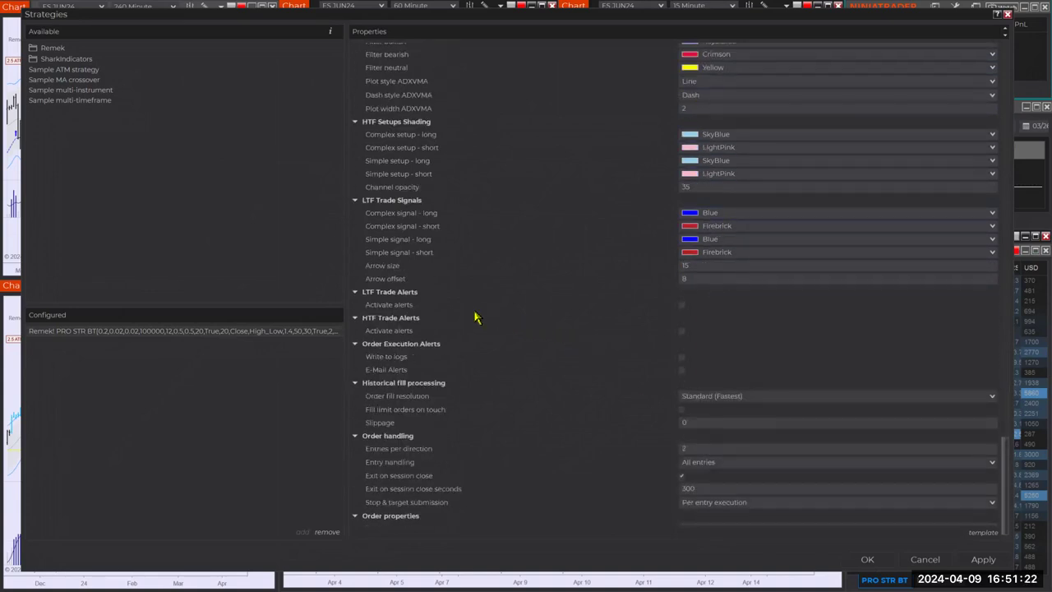
{"action": "scroll", "coordinate": [466, 326], "scroll_direction": "down", "scroll_amount": 1}
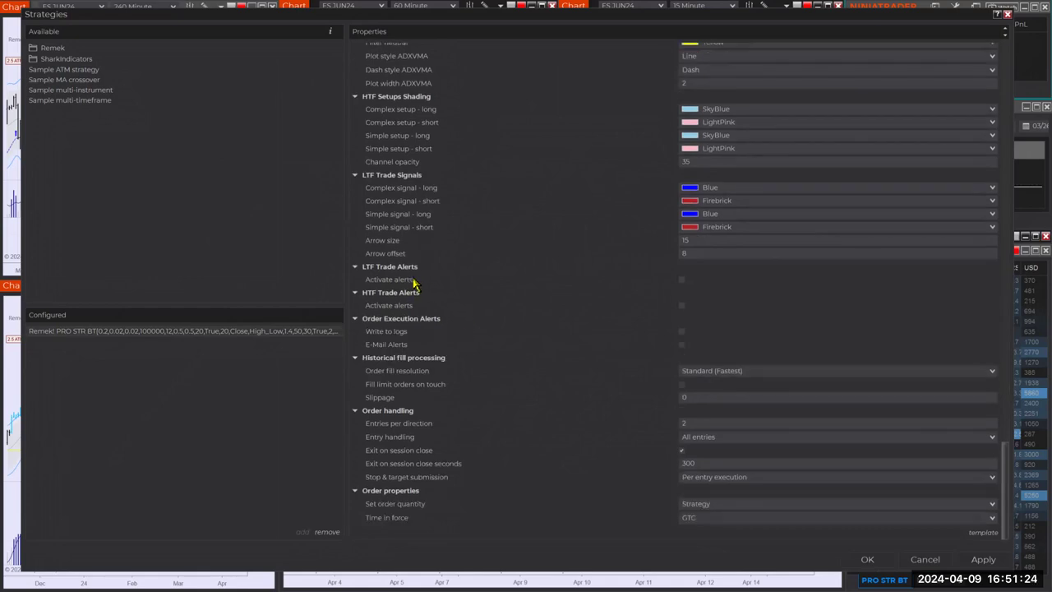
{"action": "left_click", "coordinate": [683, 281]}
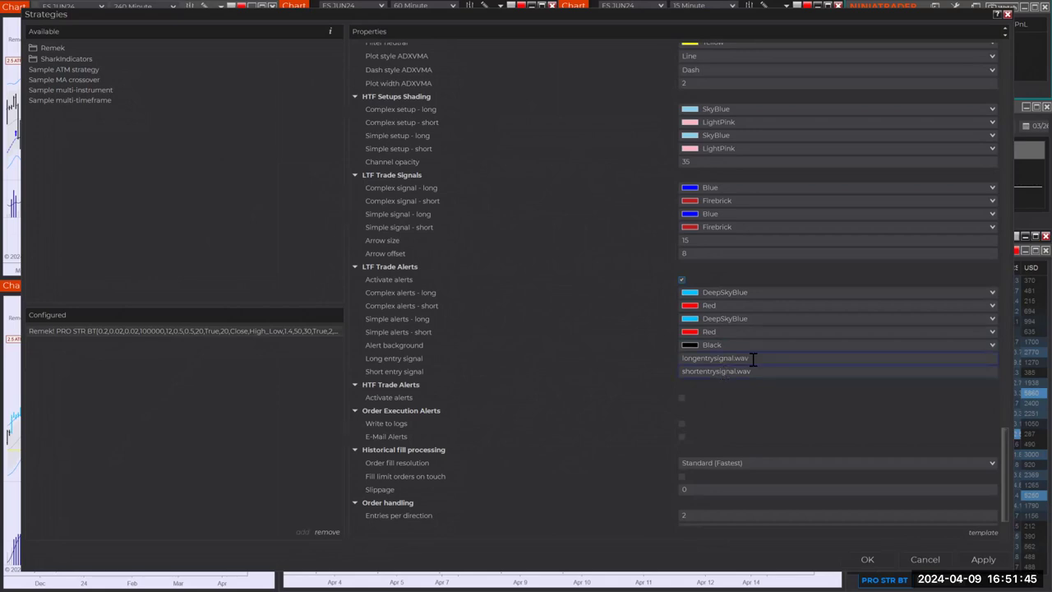
Point out the long and short entry signal sound files of the LTF trade alerts by selecting their names
{"action": "left_click_drag", "start_coordinate": [753, 359], "coordinate": [672, 359]}
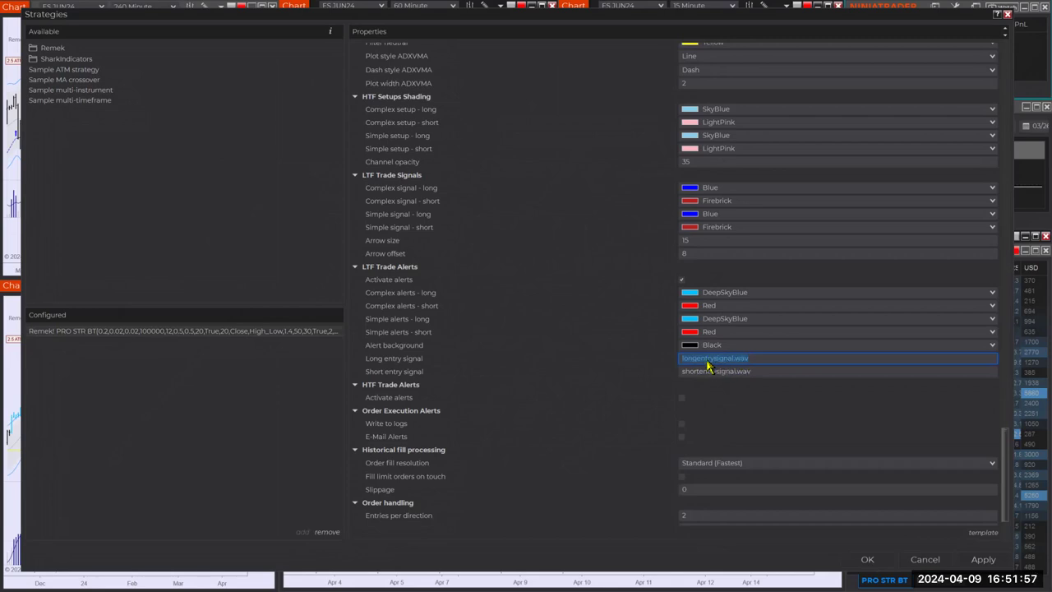
{"action": "left_click", "coordinate": [757, 372]}
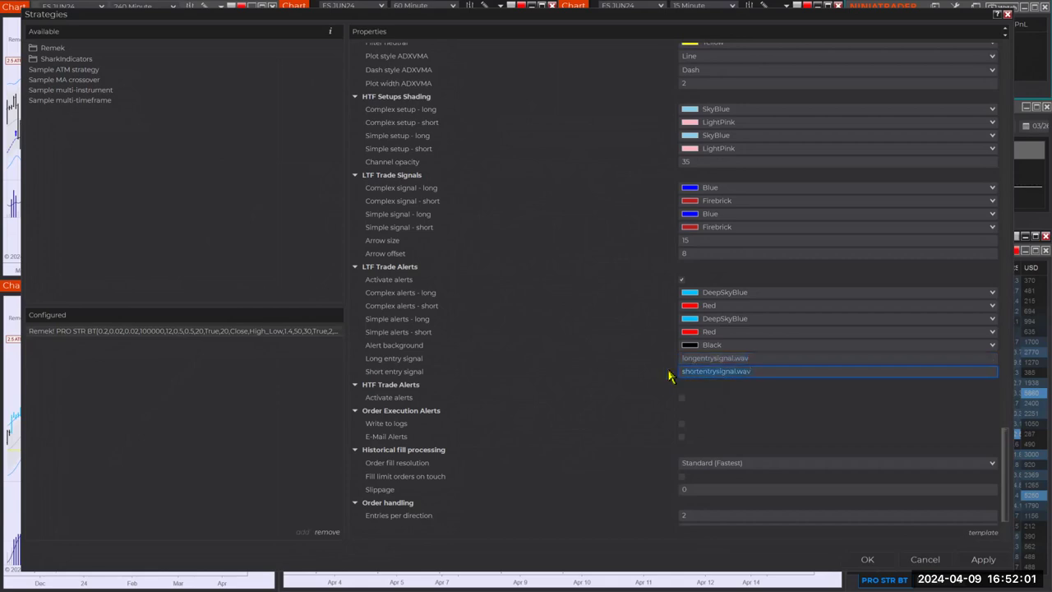
{"action": "left_click", "coordinate": [751, 360]}
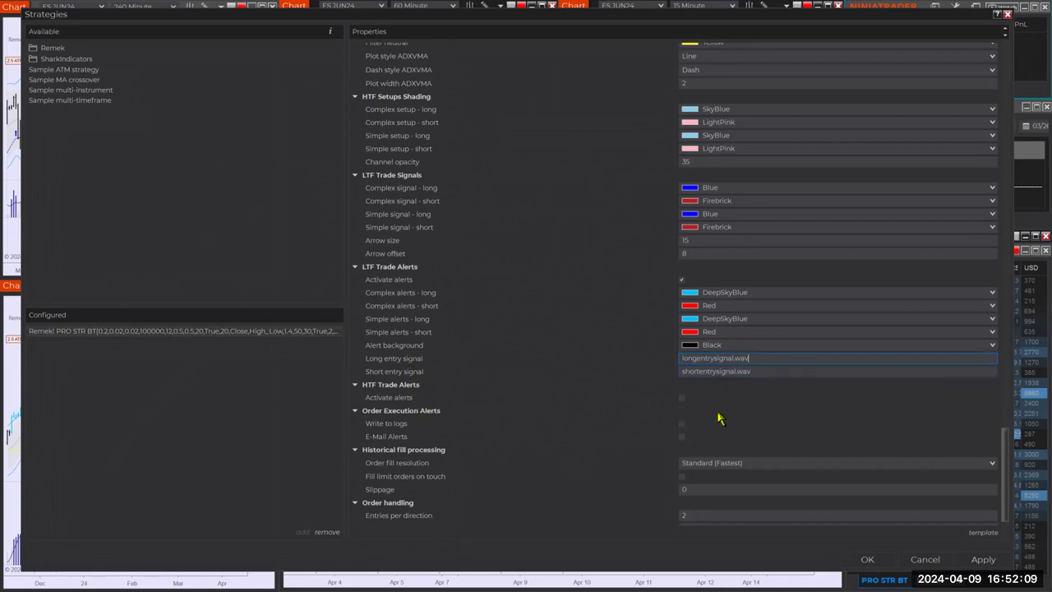
Activate the HTF trade alerts and the order execution E-Mail Alerts, with the Destination e-mail field open for entry
{"action": "left_click", "coordinate": [682, 398]}
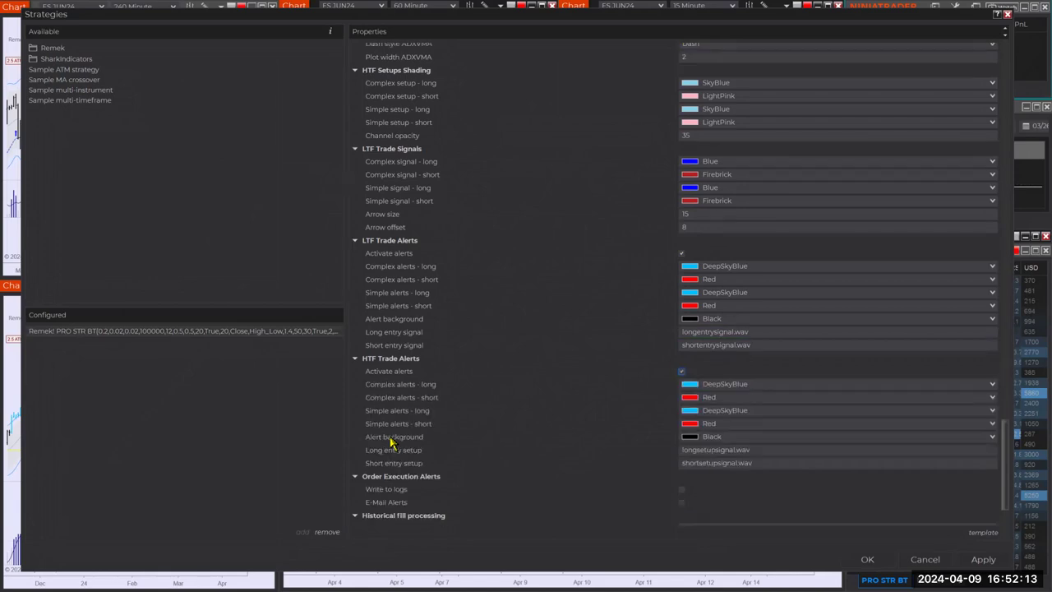
{"action": "scroll", "coordinate": [555, 415], "scroll_direction": "down", "scroll_amount": 5}
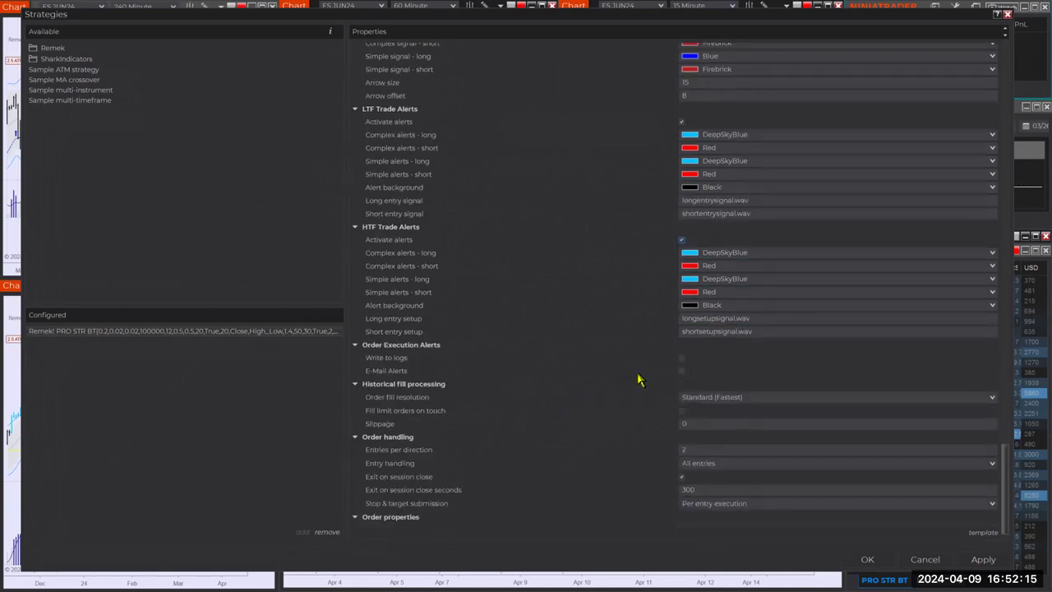
{"action": "left_click", "coordinate": [682, 373]}
{"action": "key", "text": "space"}
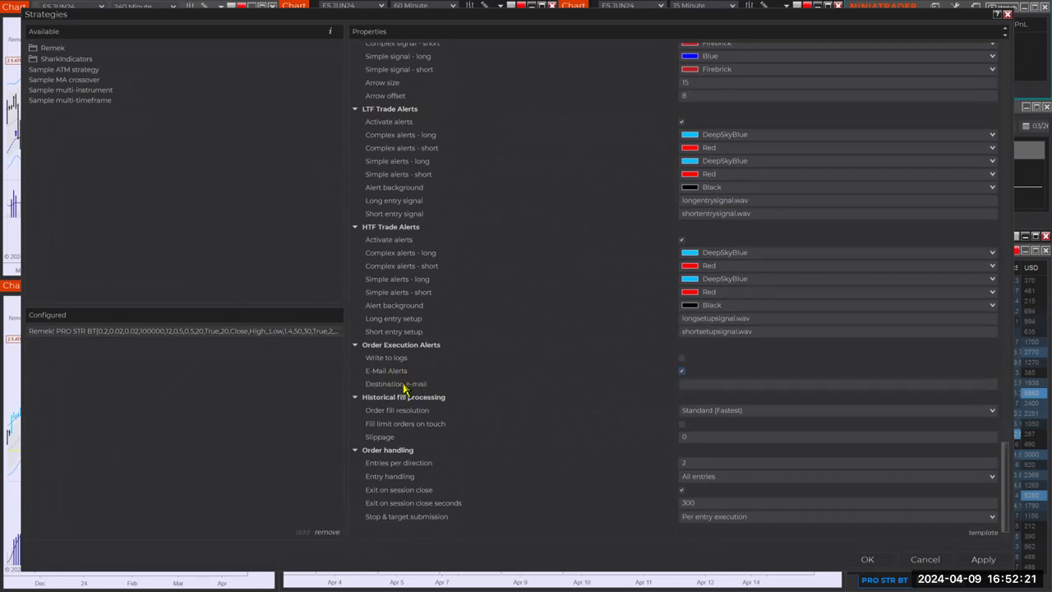
{"action": "left_click", "coordinate": [695, 383]}
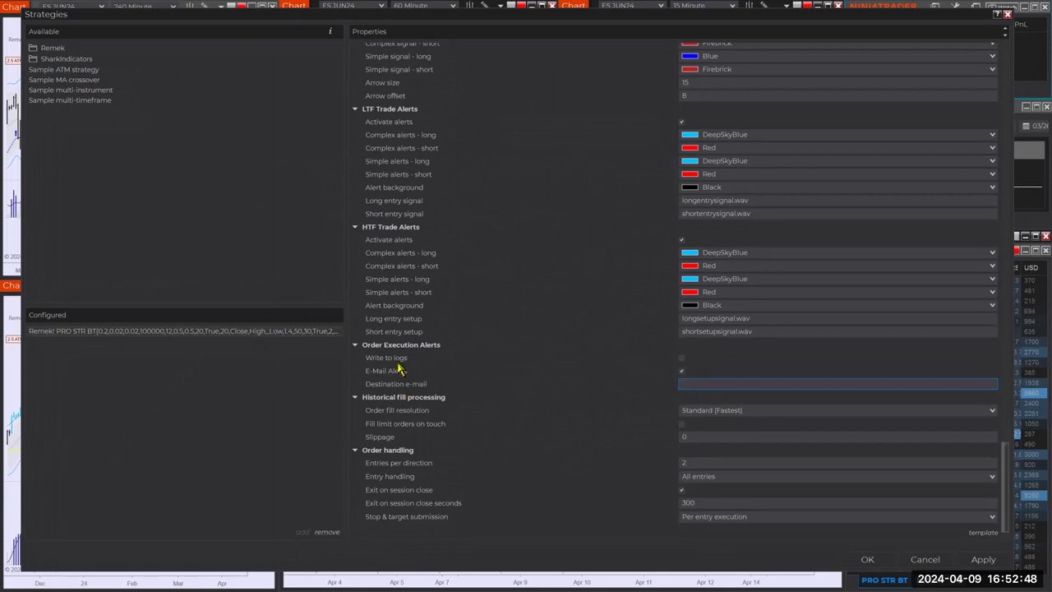
{"action": "scroll", "coordinate": [522, 451], "scroll_direction": "down", "scroll_amount": 2}
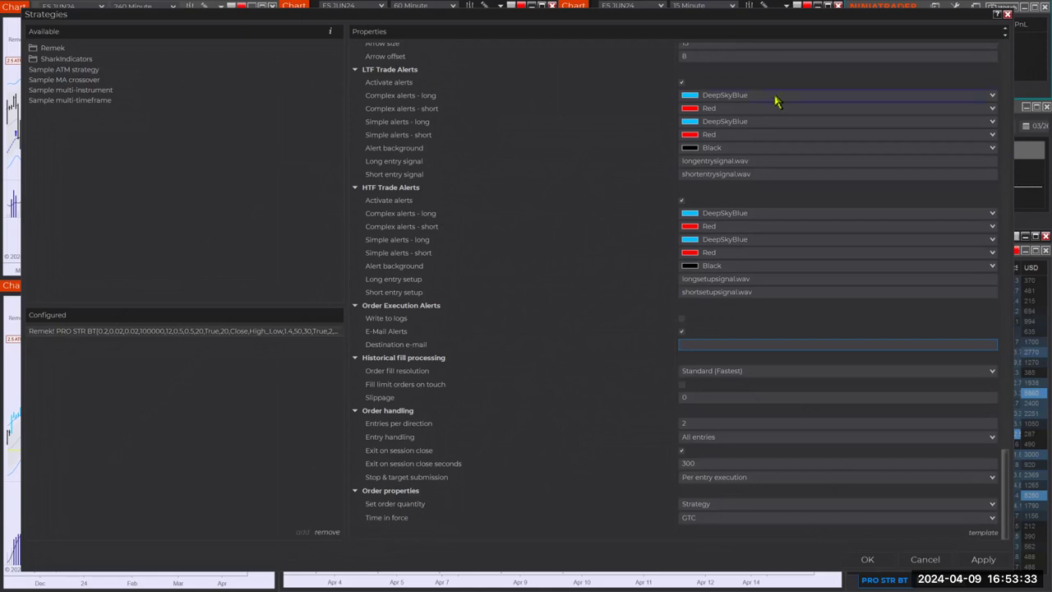
Review the configured strategy's properties, then view the save dialog for strategy templates and leave it without saving
{"action": "scroll", "coordinate": [1009, 52], "scroll_direction": "up", "scroll_amount": 15}
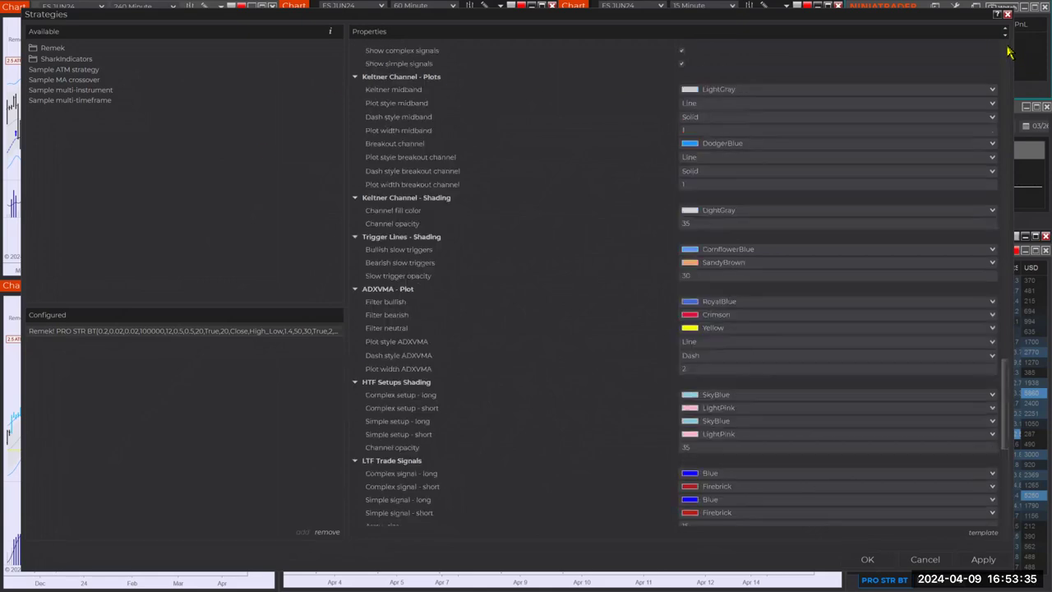
{"action": "scroll", "coordinate": [766, 238], "scroll_direction": "down", "scroll_amount": 12}
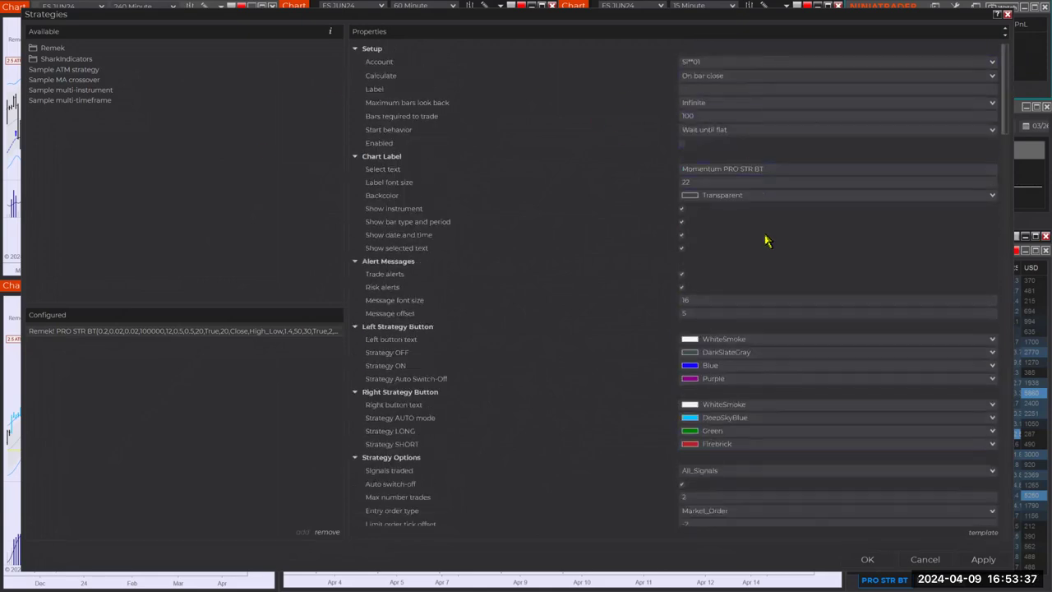
{"action": "scroll", "coordinate": [776, 280], "scroll_direction": "down", "scroll_amount": 20}
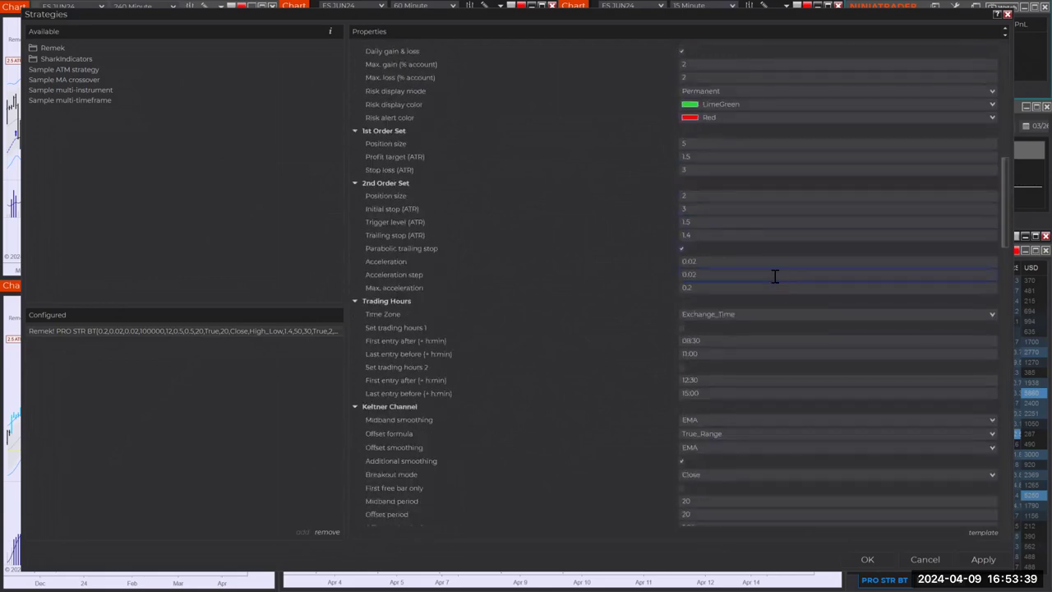
{"action": "scroll", "coordinate": [781, 354], "scroll_direction": "down", "scroll_amount": 15}
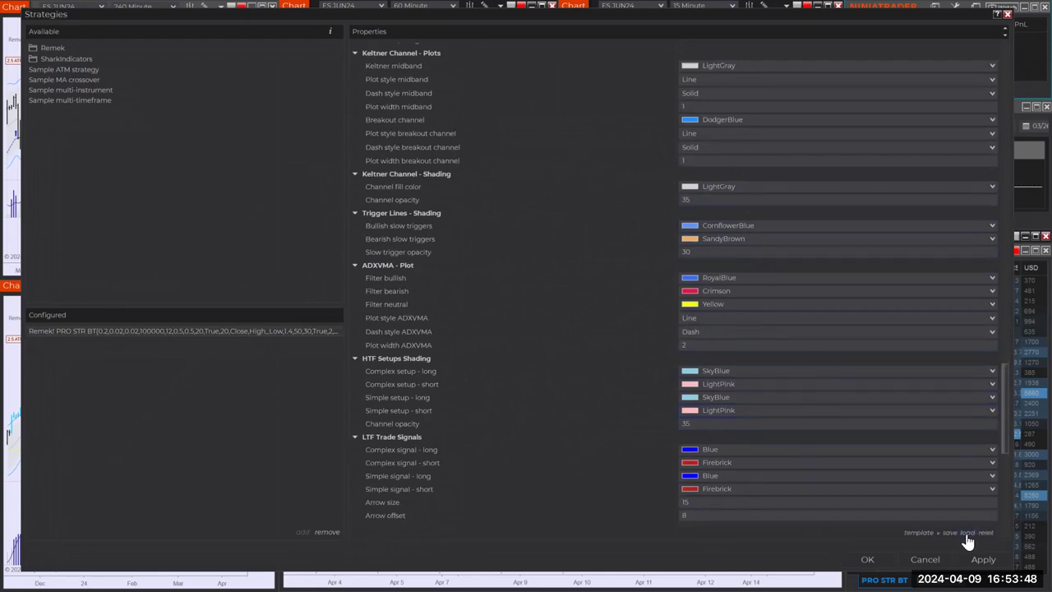
{"action": "left_click", "coordinate": [953, 534]}
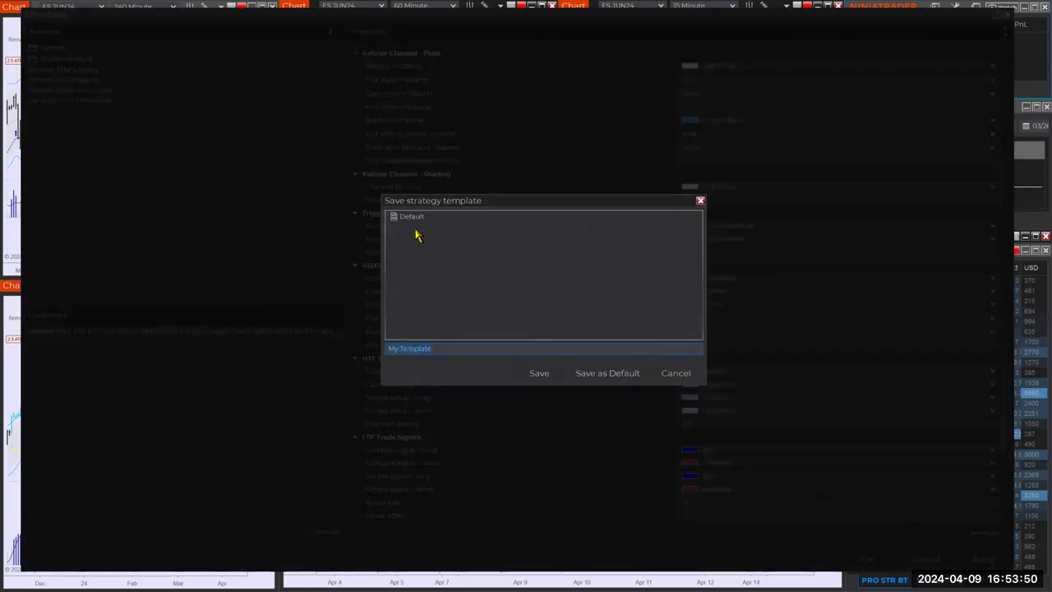
{"action": "left_click", "coordinate": [676, 372]}
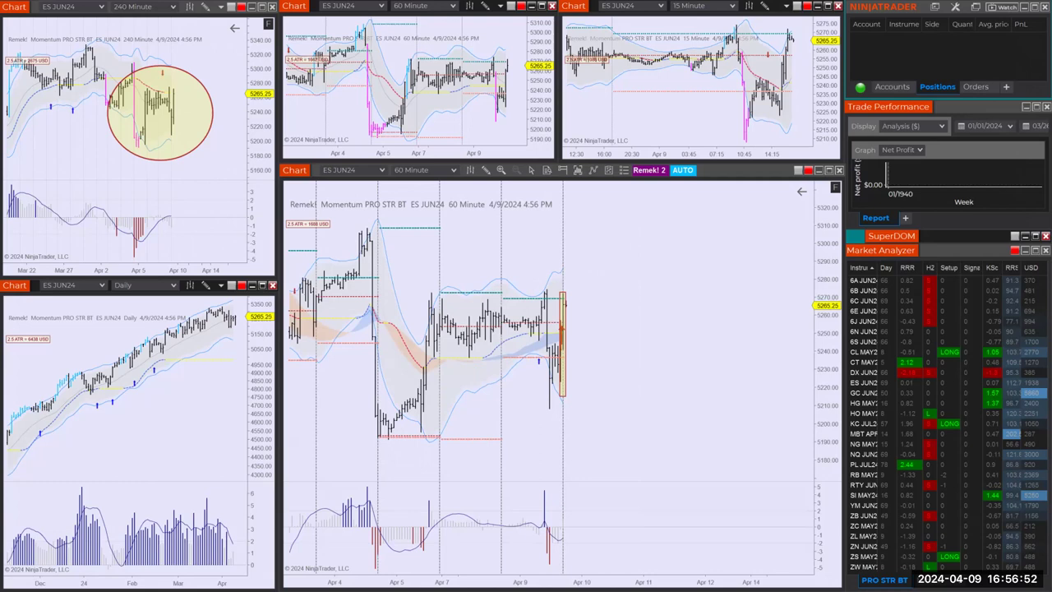
Open the strategy settings of the large ES JUN24 60-minute chart and enlarge the dialog to fit most of the screen
{"action": "right_click", "coordinate": [616, 227]}
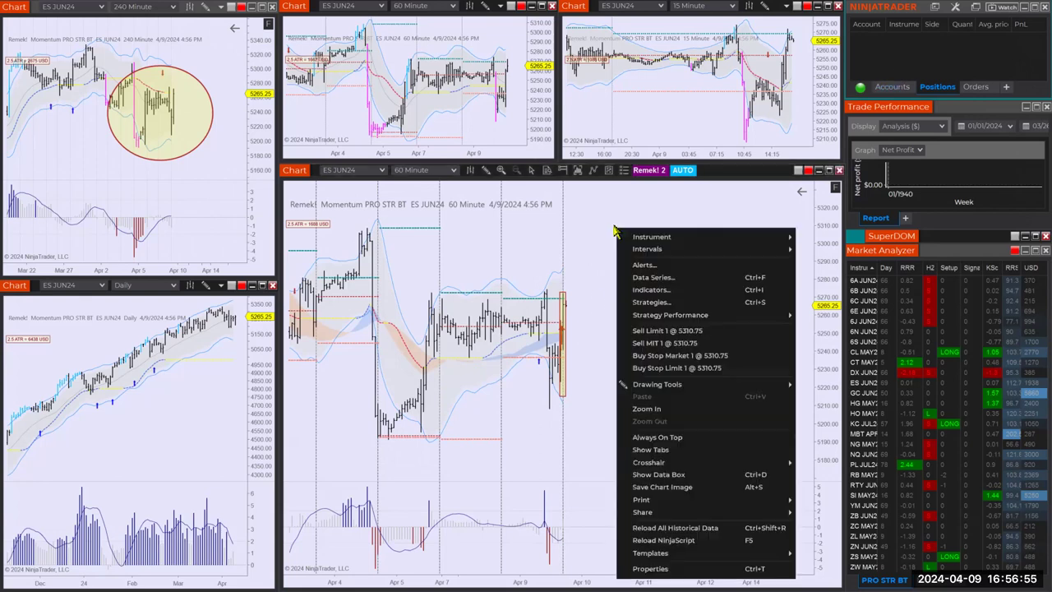
{"action": "left_click", "coordinate": [650, 304]}
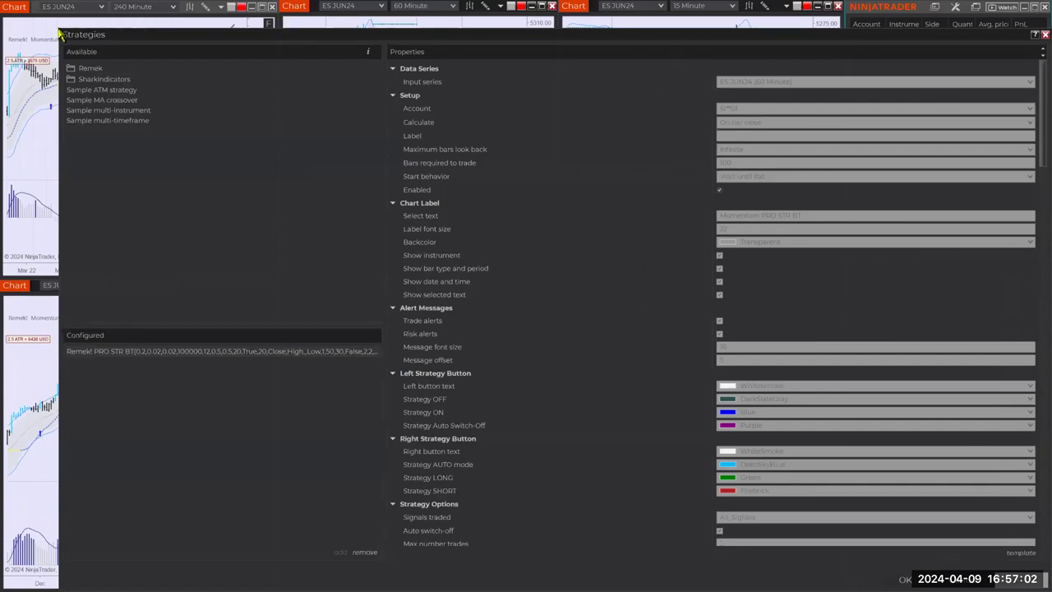
{"action": "left_click_drag", "start_coordinate": [60, 30], "coordinate": [327, 136]}
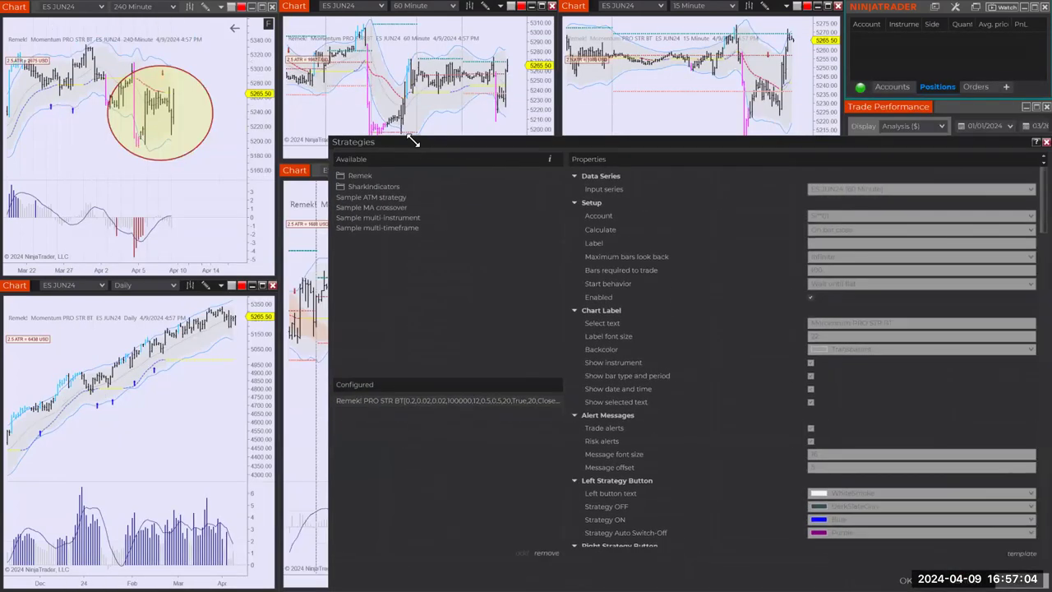
{"action": "left_click_drag", "start_coordinate": [416, 146], "coordinate": [173, 30]}
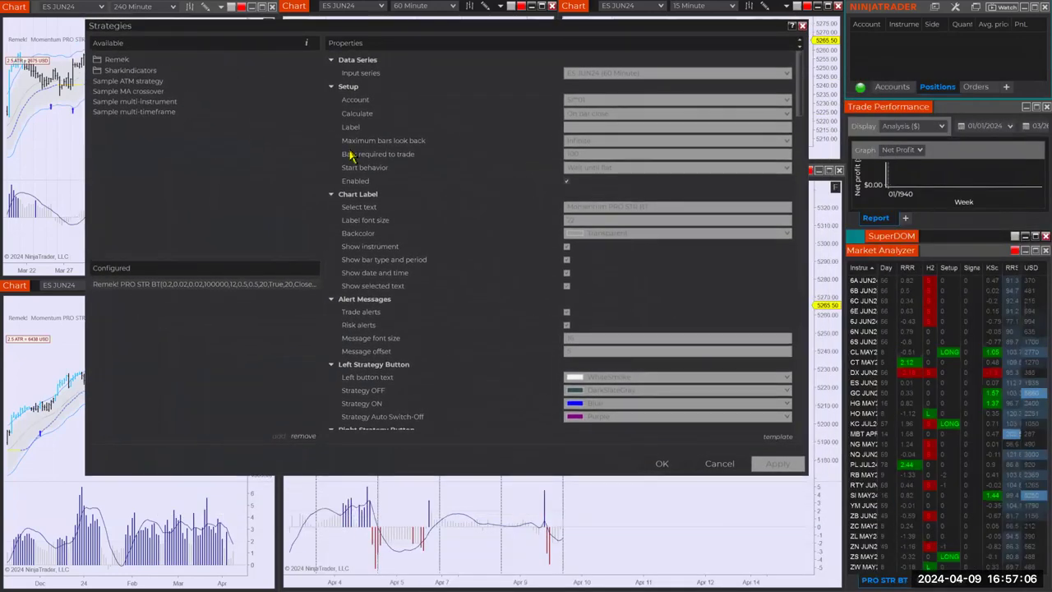
{"action": "left_click_drag", "start_coordinate": [698, 33], "coordinate": [690, 22]}
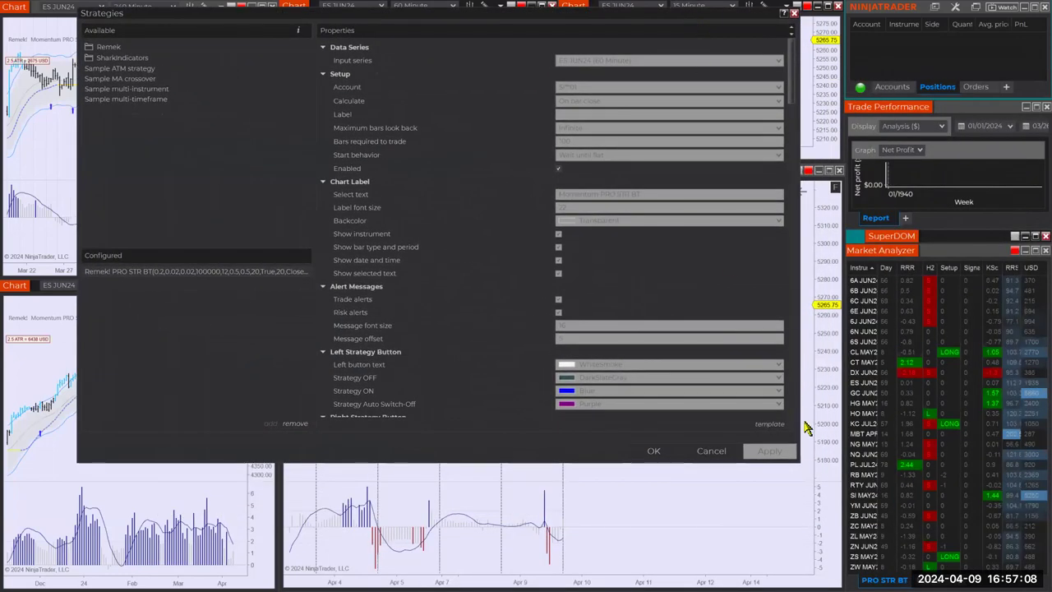
{"action": "left_click_drag", "start_coordinate": [974, 552], "coordinate": [1023, 575]}
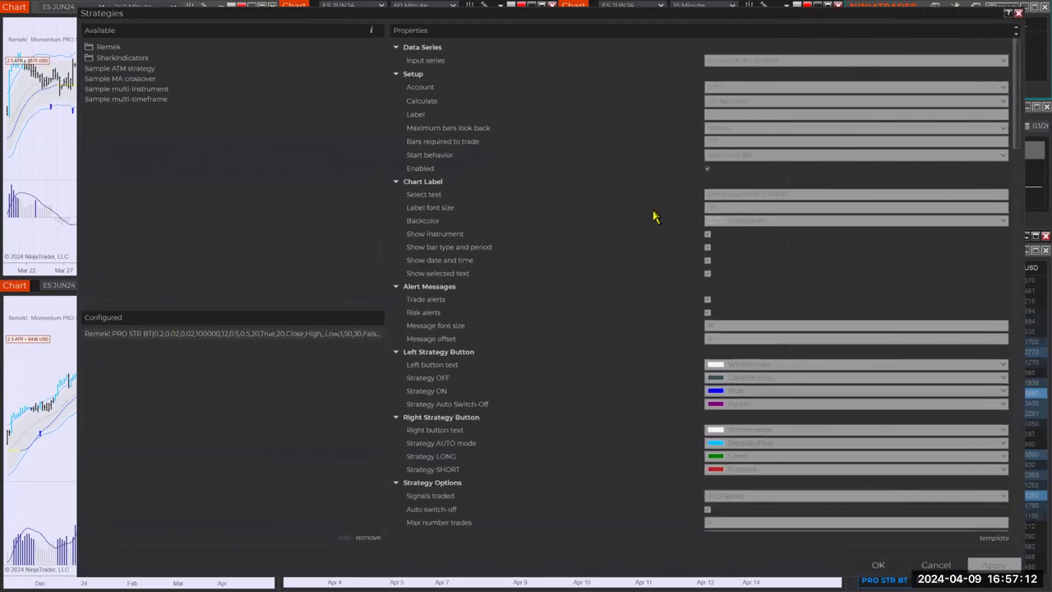
Disable the strategy and deactivate Auto switch-off in its Strategy Options
{"action": "left_click", "coordinate": [708, 170]}
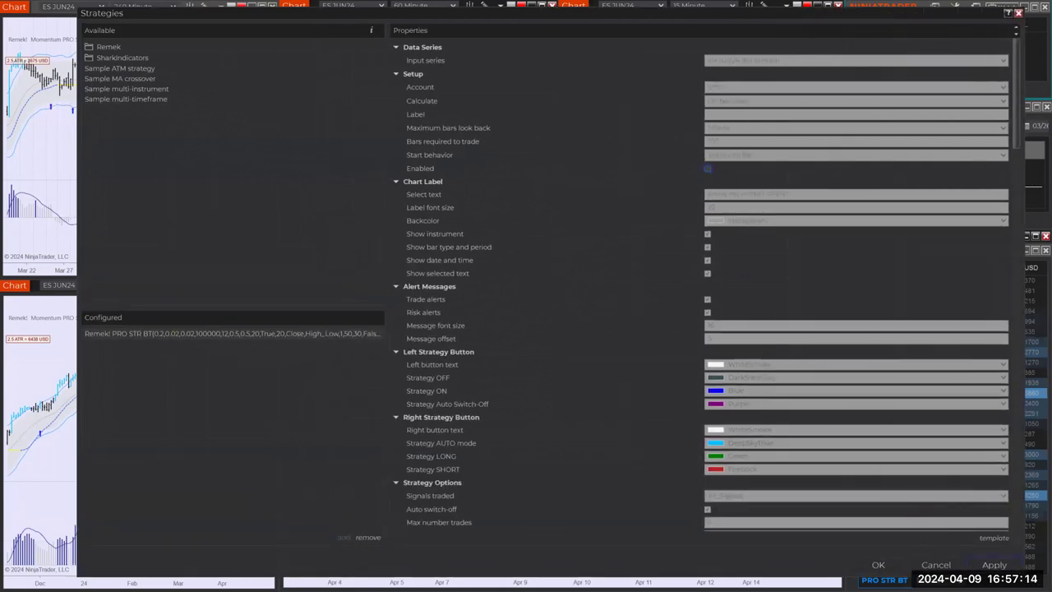
{"action": "scroll", "coordinate": [732, 190], "scroll_direction": "down", "scroll_amount": 8}
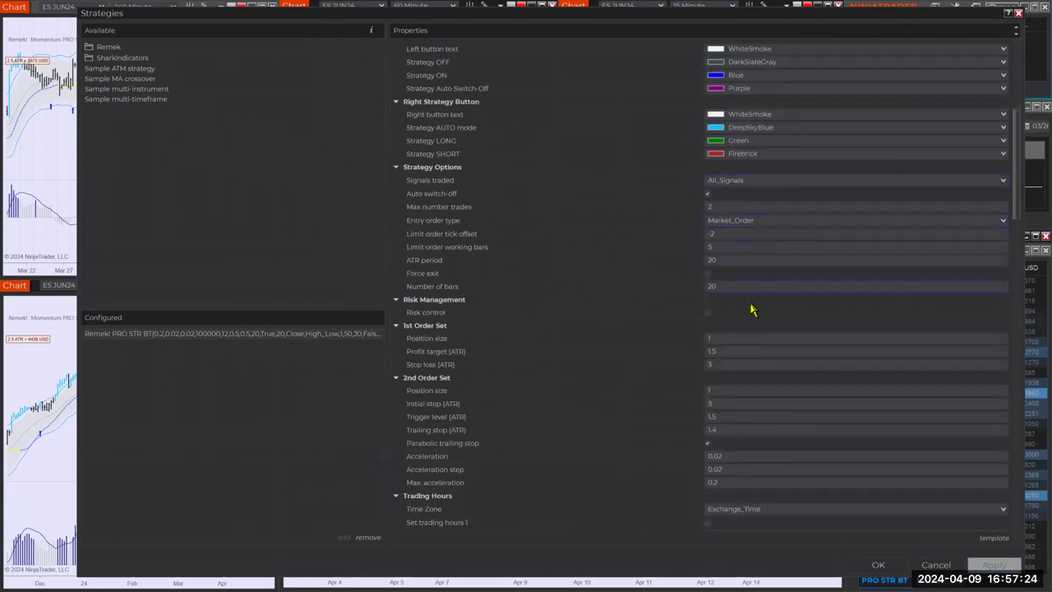
{"action": "scroll", "coordinate": [642, 278], "scroll_direction": "down", "scroll_amount": 18}
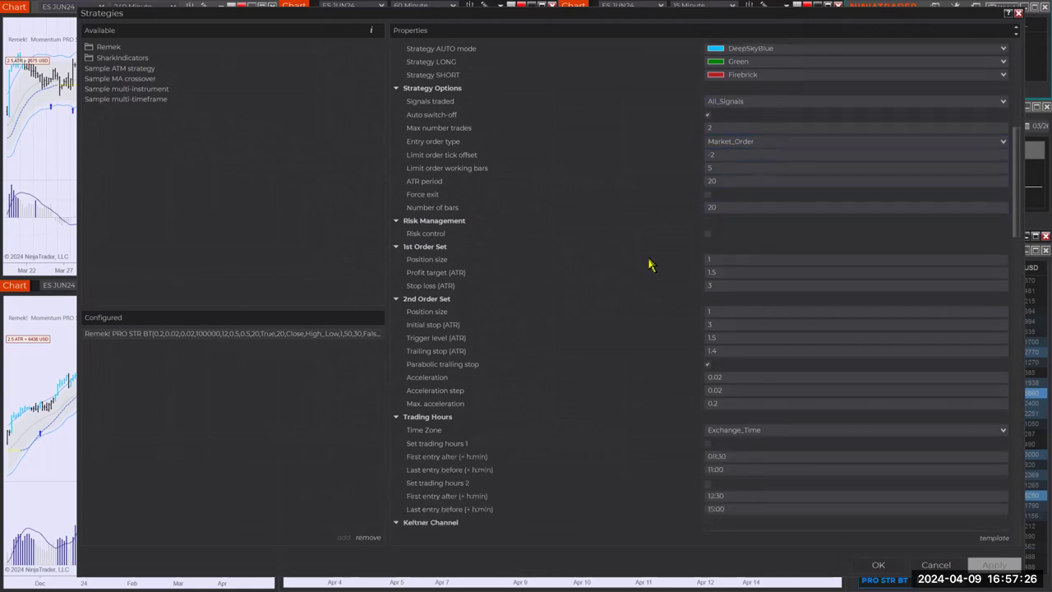
{"action": "scroll", "coordinate": [569, 348], "scroll_direction": "down", "scroll_amount": 15}
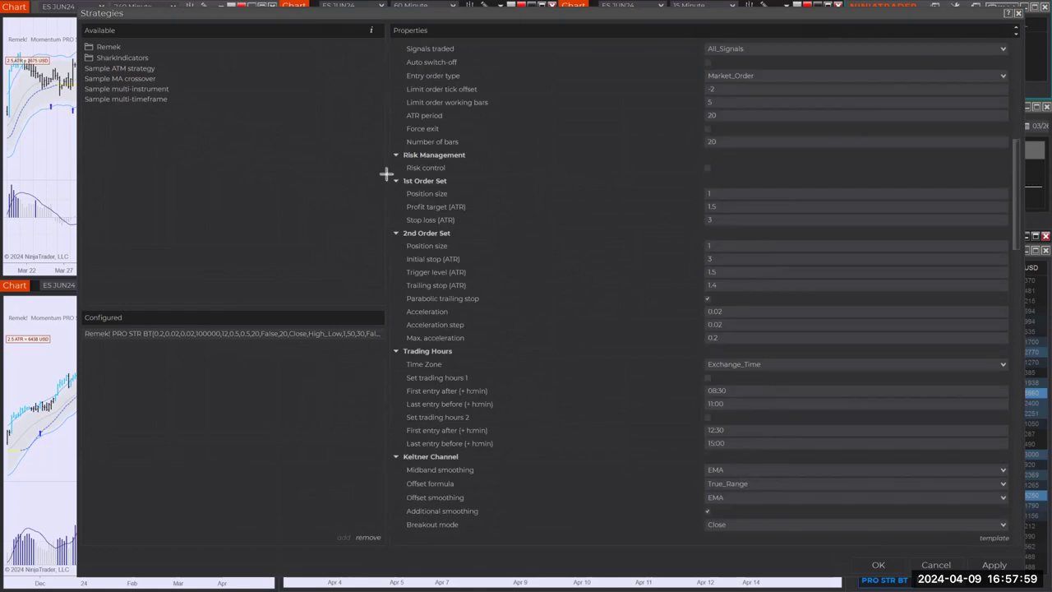
Frame the 1st and 2nd Order Set settings with a red rectangle and sketch three rising red channel curves in the empty Available area
{"action": "left_click_drag", "start_coordinate": [387, 173], "coordinate": [1017, 346]}
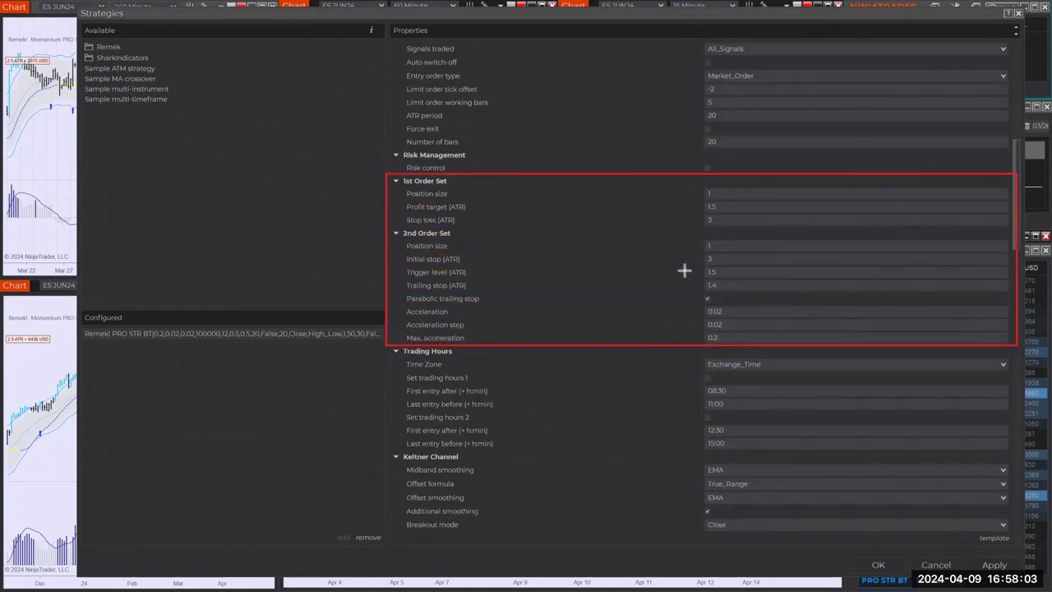
{"action": "left_click", "coordinate": [723, 193]}
{"action": "left_click_drag", "start_coordinate": [142, 259], "coordinate": [257, 178]}
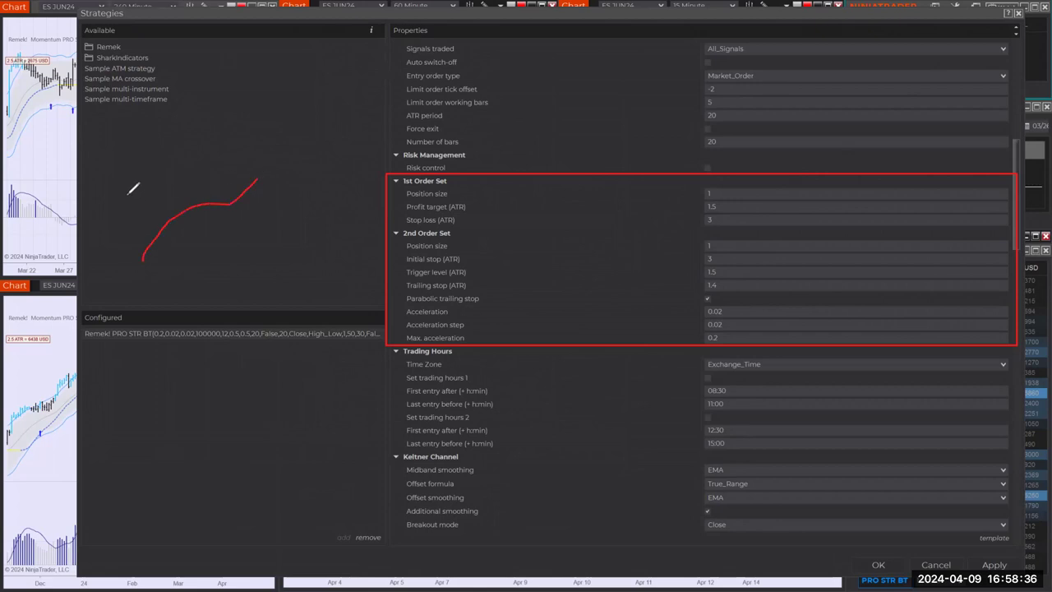
{"action": "left_click_drag", "start_coordinate": [115, 206], "coordinate": [234, 130]}
{"action": "left_click_drag", "start_coordinate": [174, 291], "coordinate": [309, 229]}
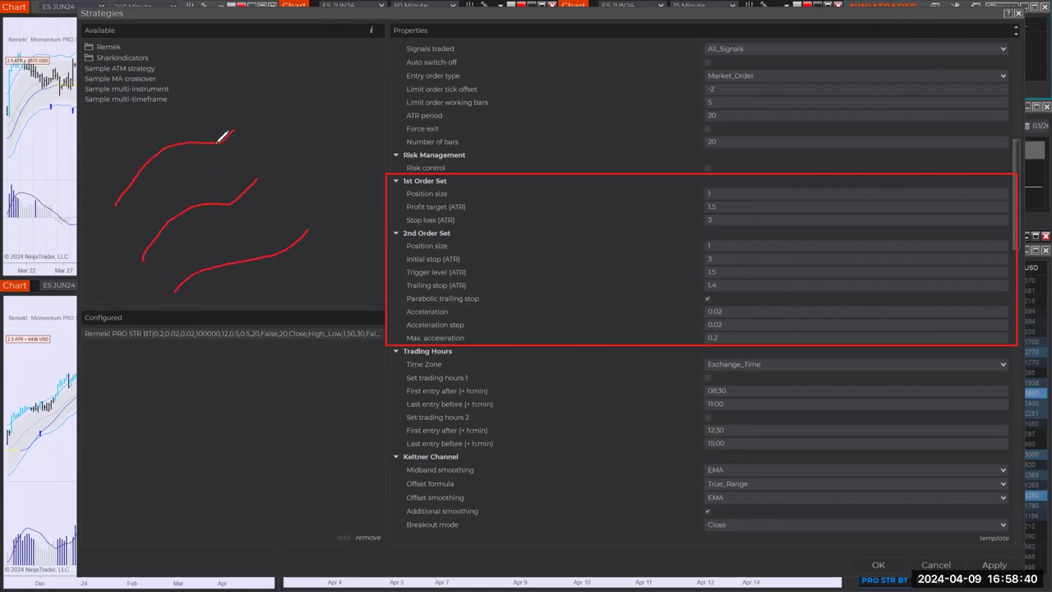
Draw red arrows spanning the sketched channel, then mark the pullback entry with a circle and its stop loss with a downward arrow
{"action": "left_click_drag", "start_coordinate": [216, 145], "coordinate": [212, 202]}
{"action": "left_click_drag", "start_coordinate": [217, 141], "coordinate": [227, 152]}
{"action": "mouse_move", "coordinate": [212, 200]}
{"action": "left_mouse_down"}
{"action": "mouse_move", "coordinate": [212, 268]}
{"action": "mouse_move", "coordinate": [220, 261]}
{"action": "mouse_move", "coordinate": [225, 273]}
{"action": "left_mouse_up"}
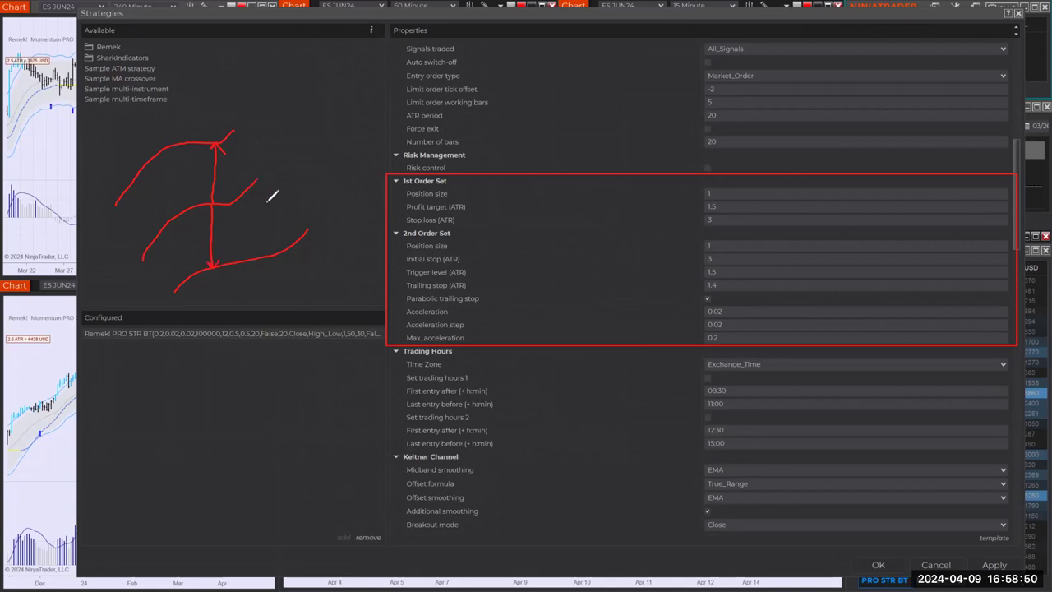
{"action": "mouse_move", "coordinate": [238, 130]}
{"action": "left_mouse_down"}
{"action": "mouse_move", "coordinate": [280, 169]}
{"action": "mouse_move", "coordinate": [255, 173]}
{"action": "mouse_move", "coordinate": [297, 148]}
{"action": "left_mouse_up"}
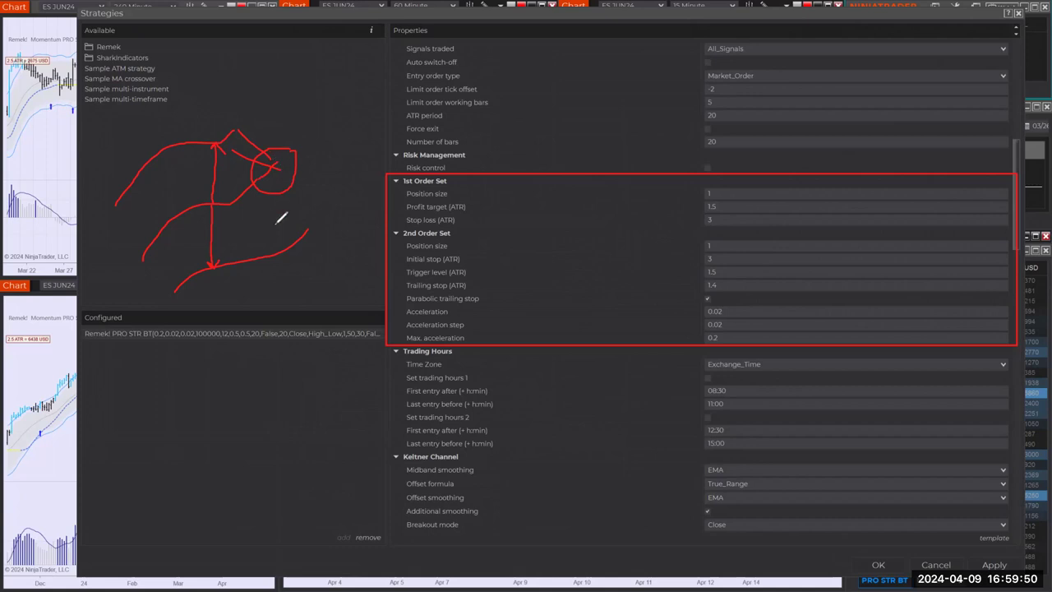
{"action": "mouse_move", "coordinate": [279, 170]}
{"action": "left_mouse_down"}
{"action": "mouse_move", "coordinate": [277, 250]}
{"action": "mouse_move", "coordinate": [271, 238]}
{"action": "mouse_move", "coordinate": [289, 241]}
{"action": "left_mouse_up"}
{"action": "mouse_move", "coordinate": [278, 255]}
{"action": "left_mouse_down"}
{"action": "mouse_move", "coordinate": [321, 253]}
{"action": "mouse_move", "coordinate": [267, 260]}
{"action": "mouse_move", "coordinate": [293, 247]}
{"action": "left_mouse_up"}
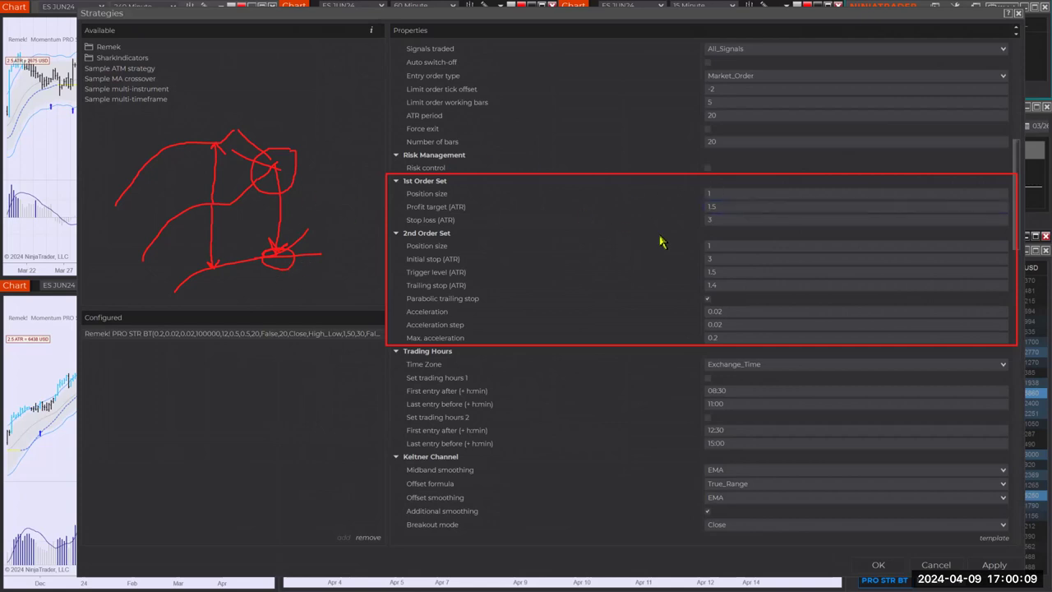
Sketch the profit target in yellow with arrows rising from the entry to a new high, and mark the 1st Order Set's profit target
{"action": "double_click", "coordinate": [721, 207]}
{"action": "mouse_move", "coordinate": [275, 160]}
{"action": "left_mouse_down"}
{"action": "mouse_move", "coordinate": [281, 98]}
{"action": "mouse_move", "coordinate": [263, 112]}
{"action": "mouse_move", "coordinate": [288, 105]}
{"action": "left_mouse_up"}
{"action": "left_click_drag", "start_coordinate": [238, 128], "coordinate": [295, 78]}
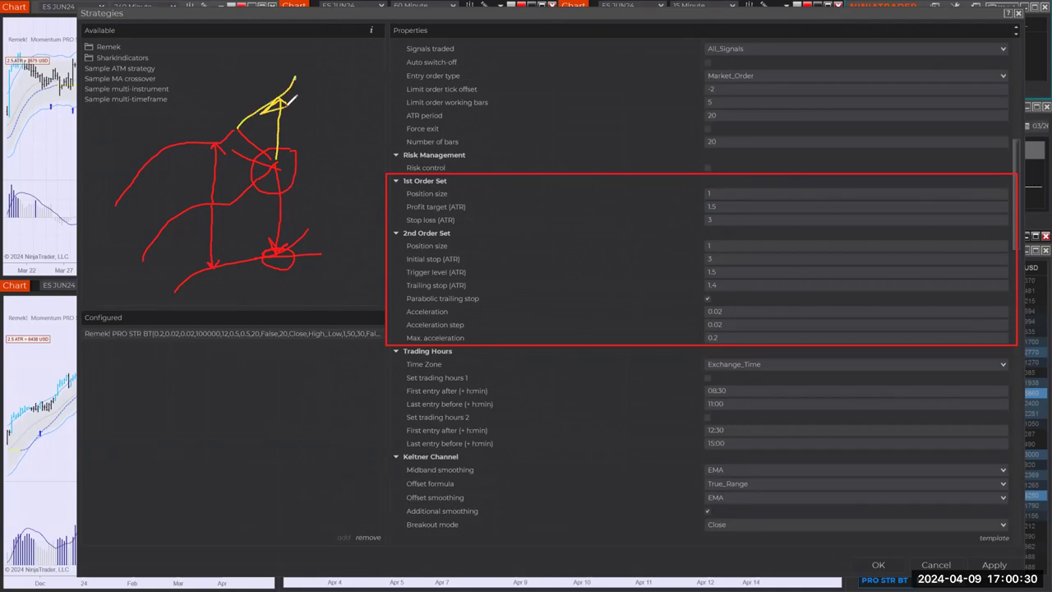
{"action": "mouse_move", "coordinate": [278, 115]}
{"action": "left_mouse_down"}
{"action": "mouse_move", "coordinate": [273, 105]}
{"action": "mouse_move", "coordinate": [288, 107]}
{"action": "mouse_move", "coordinate": [271, 119]}
{"action": "mouse_move", "coordinate": [285, 119]}
{"action": "left_mouse_up"}
{"action": "mouse_move", "coordinate": [284, 153]}
{"action": "left_mouse_down"}
{"action": "mouse_move", "coordinate": [292, 128]}
{"action": "mouse_move", "coordinate": [307, 126]}
{"action": "left_mouse_up"}
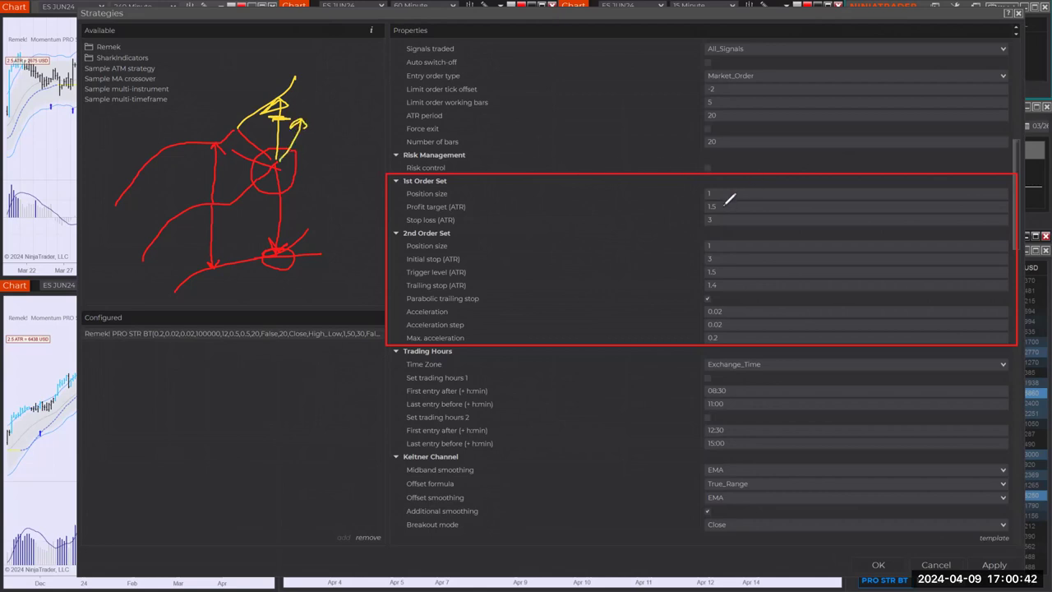
{"action": "left_click_drag", "start_coordinate": [724, 208], "coordinate": [737, 206]}
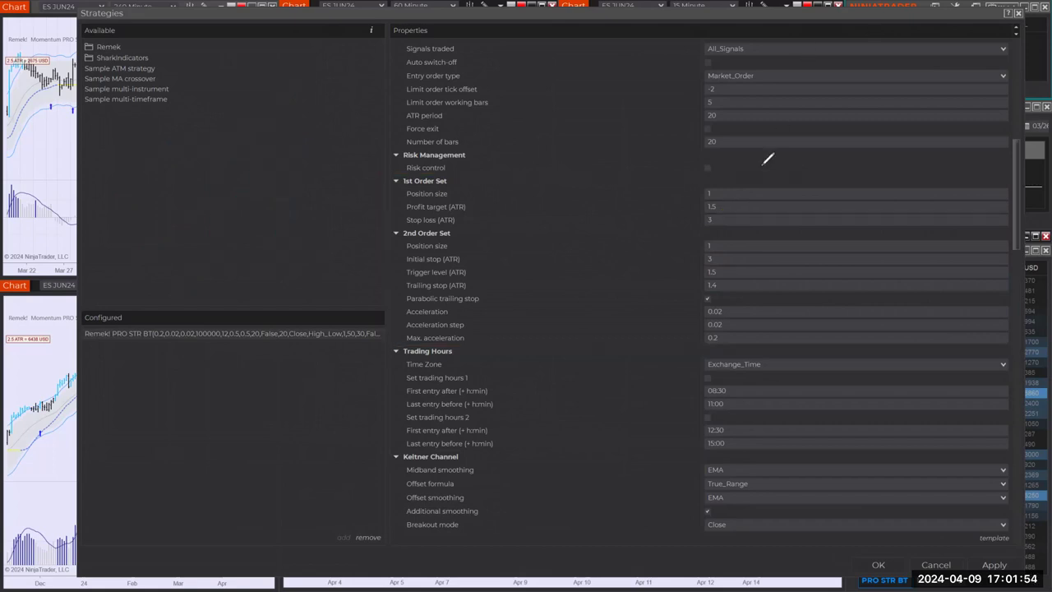
Cross out the 1st Order Set values in yellow and bracket the 2nd Order Set's trigger level and trailing stop
{"action": "mouse_move", "coordinate": [700, 194]}
{"action": "left_mouse_down"}
{"action": "mouse_move", "coordinate": [728, 220]}
{"action": "mouse_move", "coordinate": [702, 229]}
{"action": "left_mouse_up"}
{"action": "mouse_move", "coordinate": [729, 199]}
{"action": "left_mouse_down"}
{"action": "mouse_move", "coordinate": [740, 205]}
{"action": "mouse_move", "coordinate": [709, 203]}
{"action": "left_mouse_up"}
{"action": "left_click_drag", "start_coordinate": [721, 272], "coordinate": [726, 271]}
{"action": "left_click_drag", "start_coordinate": [471, 284], "coordinate": [484, 284]}
{"action": "left_click_drag", "start_coordinate": [692, 271], "coordinate": [702, 286]}
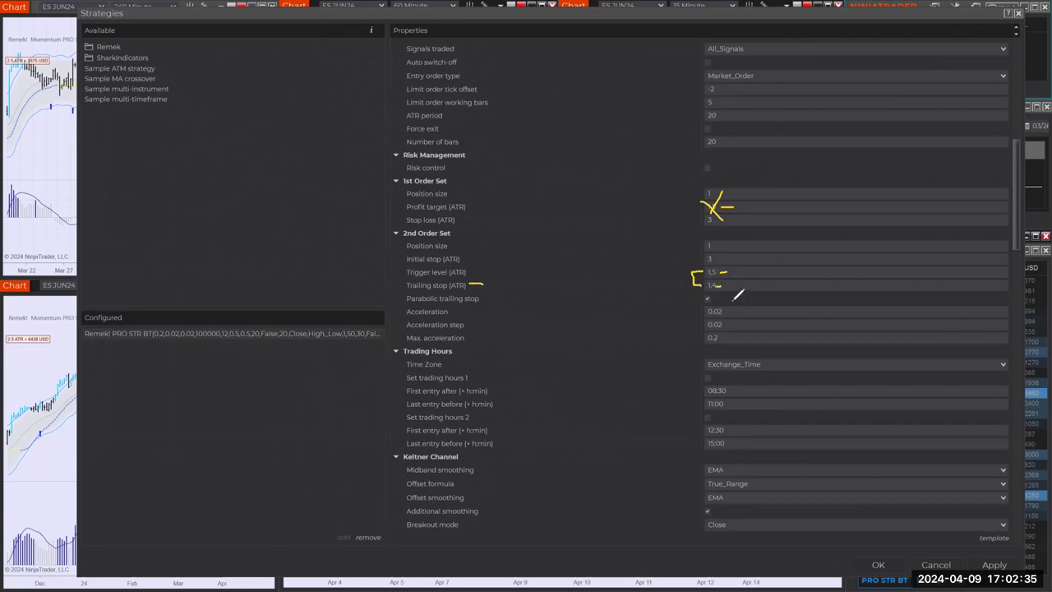
Set the 2nd Order Set's trailing stop to 1.5 ATR and mark that value with a pen stroke
{"action": "left_click", "coordinate": [731, 285]}
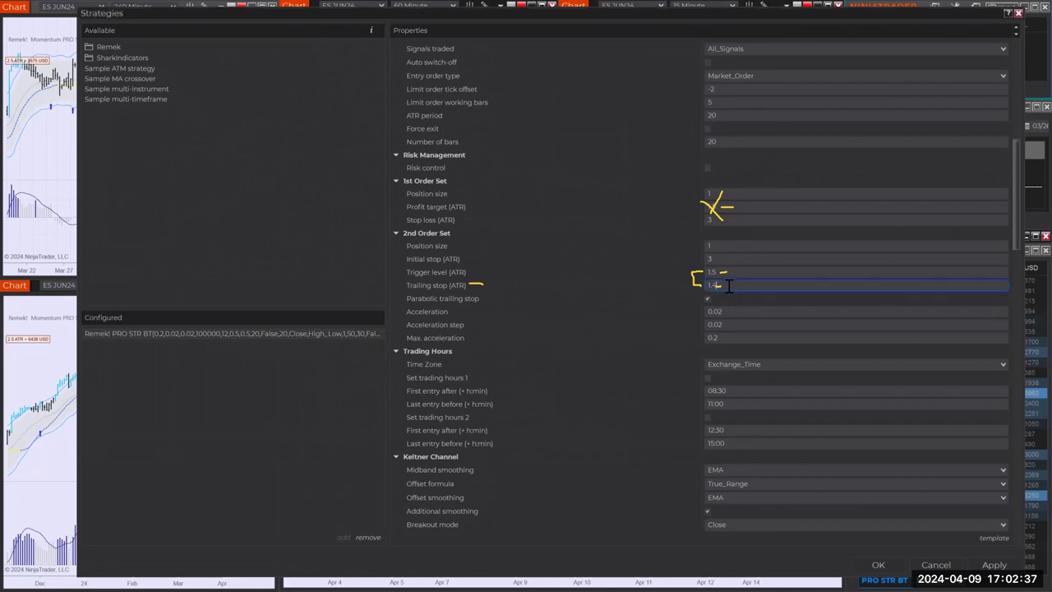
{"action": "type", "text": ".5"}
{"action": "key", "text": "shift+Tab"}
{"action": "left_click", "coordinate": [713, 206]}
{"action": "left_click", "coordinate": [732, 284]}
{"action": "left_click_drag", "start_coordinate": [713, 285], "coordinate": [698, 290]}
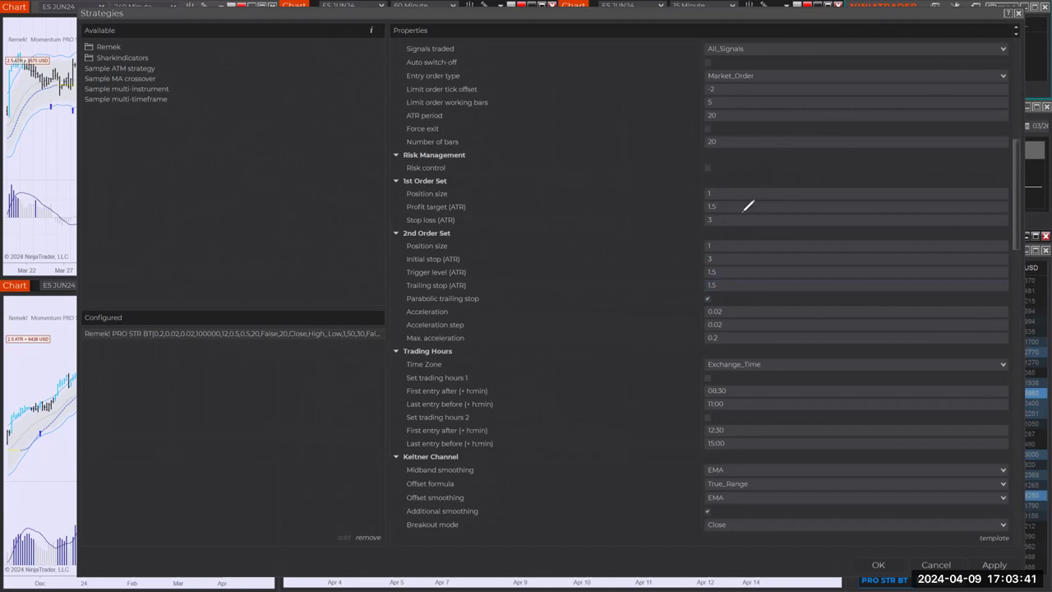
Add short freehand marks beside the ATR values of the 1st and 2nd Order Sets
{"action": "left_click", "coordinate": [671, 210]}
{"action": "left_click_drag", "start_coordinate": [675, 268], "coordinate": [692, 265]}
{"action": "left_click_drag", "start_coordinate": [773, 235], "coordinate": [802, 241]}
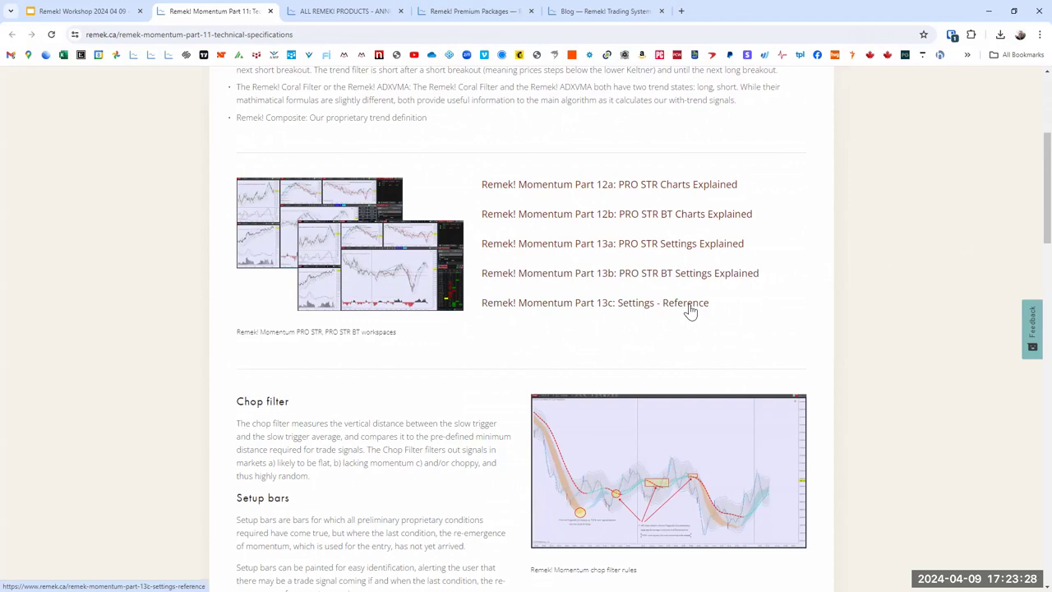
Switch to the browser, open the Remek! Momentum Part 13c: Settings - Reference page and select its BTX Data Series/Setup image
{"action": "left_click", "coordinate": [687, 303]}
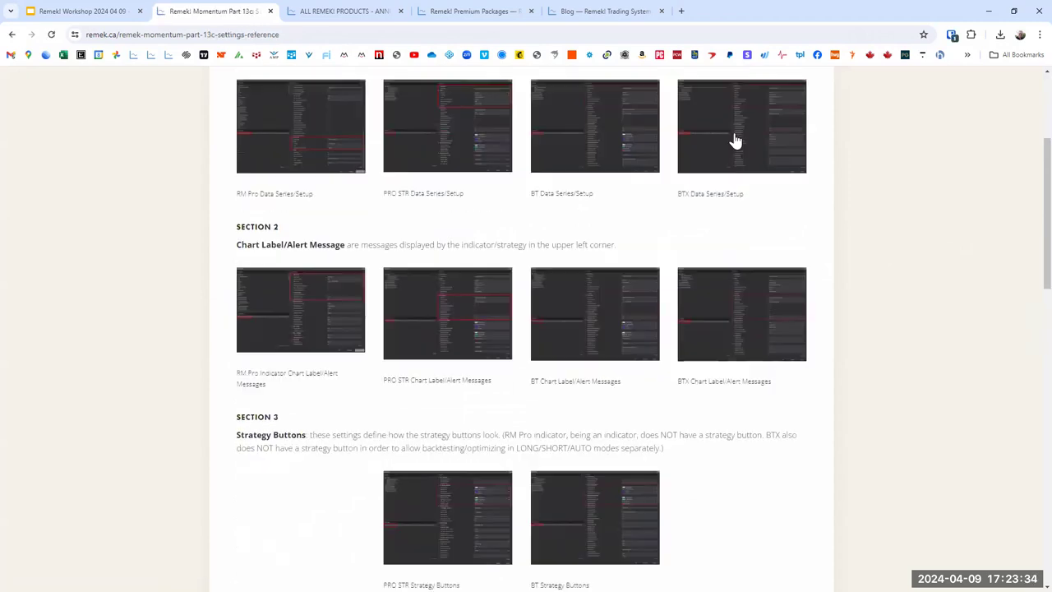
{"action": "left_click", "coordinate": [734, 140]}
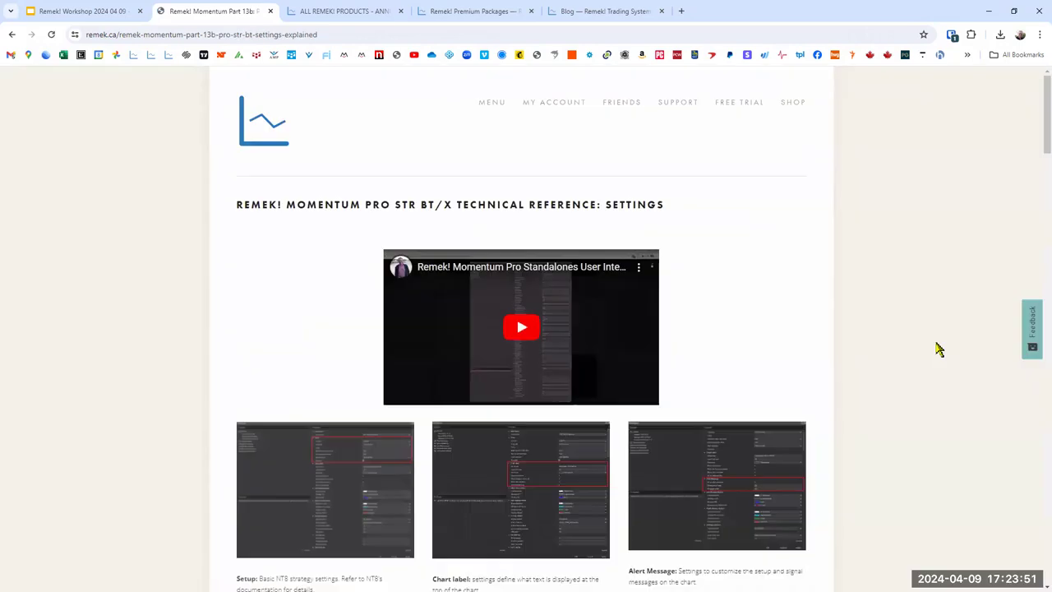
Go through the Part 13b: PRO STR BT Settings Explained page and highlight the Strategy Options and order set descriptions
{"action": "scroll", "coordinate": [938, 351], "scroll_direction": "down", "scroll_amount": 4}
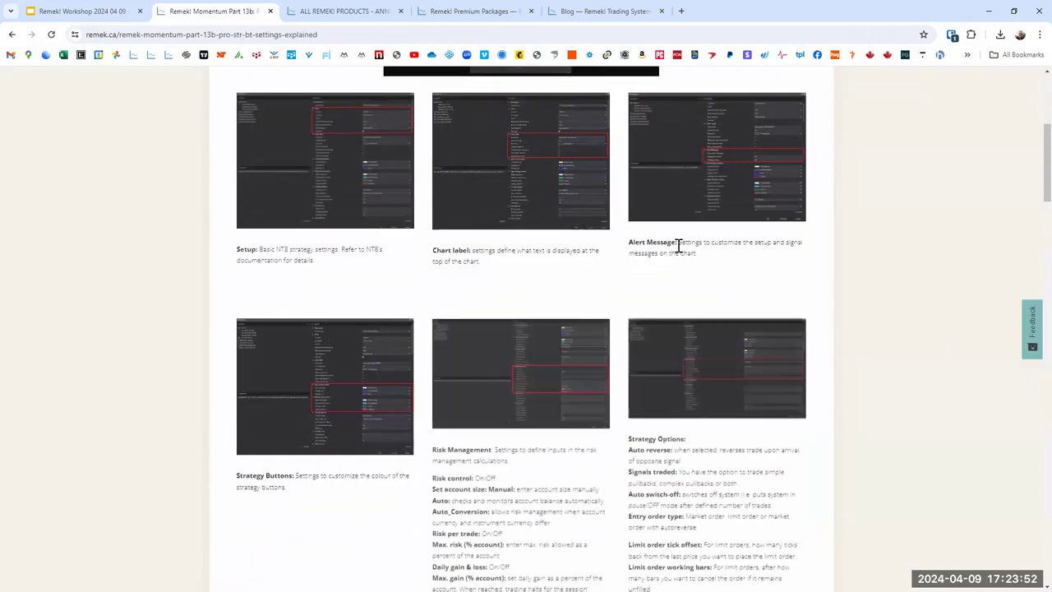
{"action": "scroll", "coordinate": [736, 440], "scroll_direction": "down", "scroll_amount": 1}
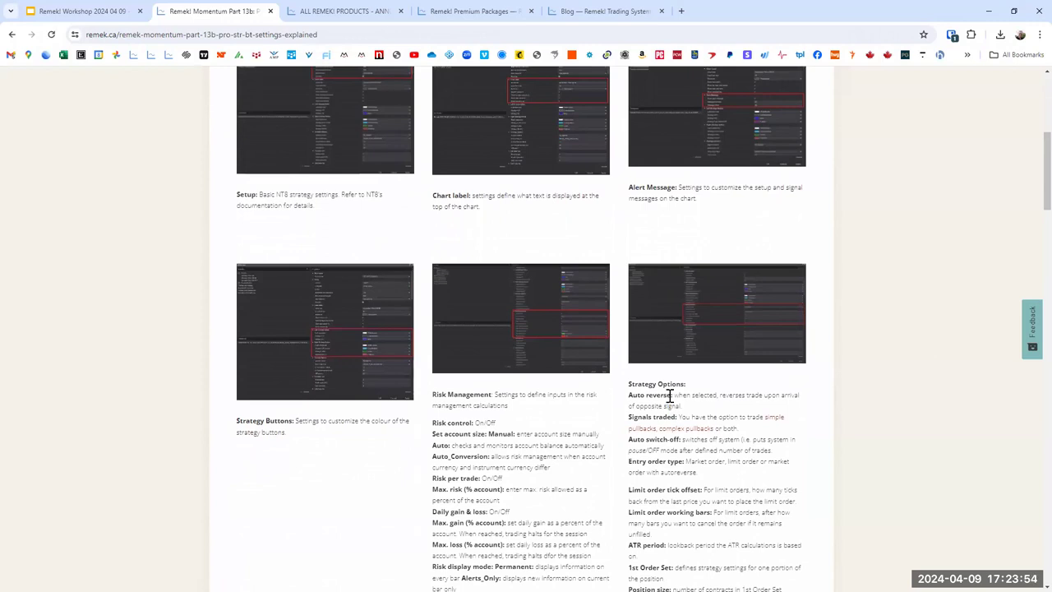
{"action": "left_click_drag", "start_coordinate": [670, 395], "coordinate": [711, 567]}
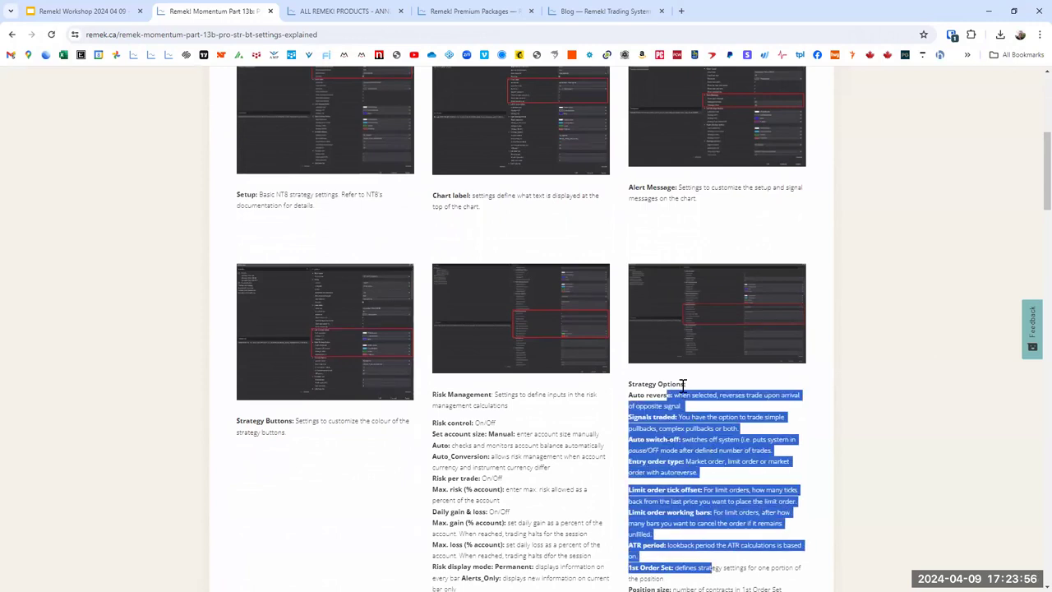
{"action": "scroll", "coordinate": [930, 354], "scroll_direction": "down", "scroll_amount": 4}
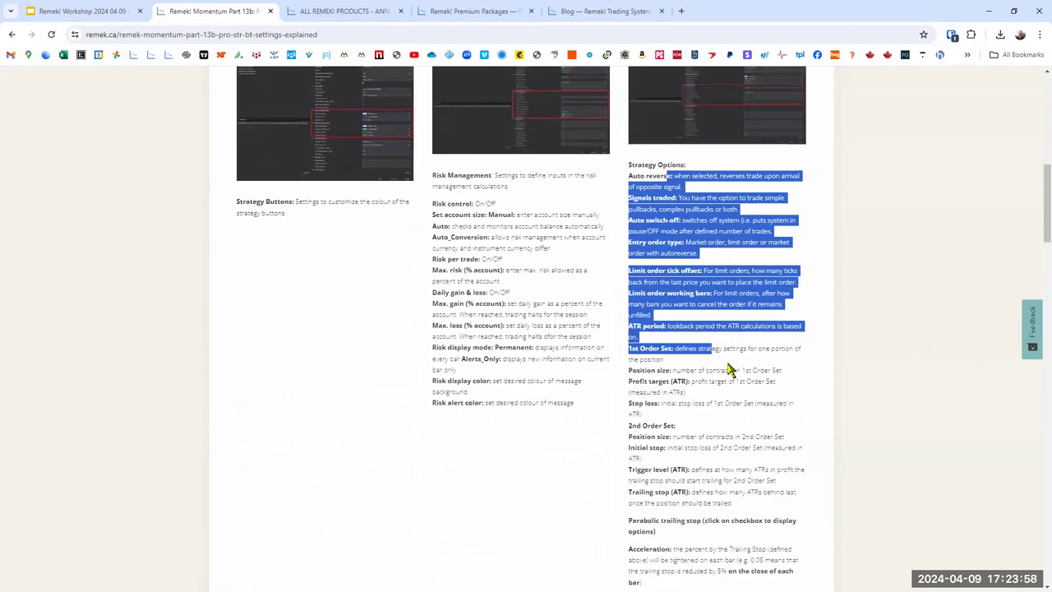
{"action": "left_click", "coordinate": [701, 286]}
{"action": "left_click_drag", "start_coordinate": [672, 176], "coordinate": [738, 551]}
{"action": "left_click", "coordinate": [890, 448]}
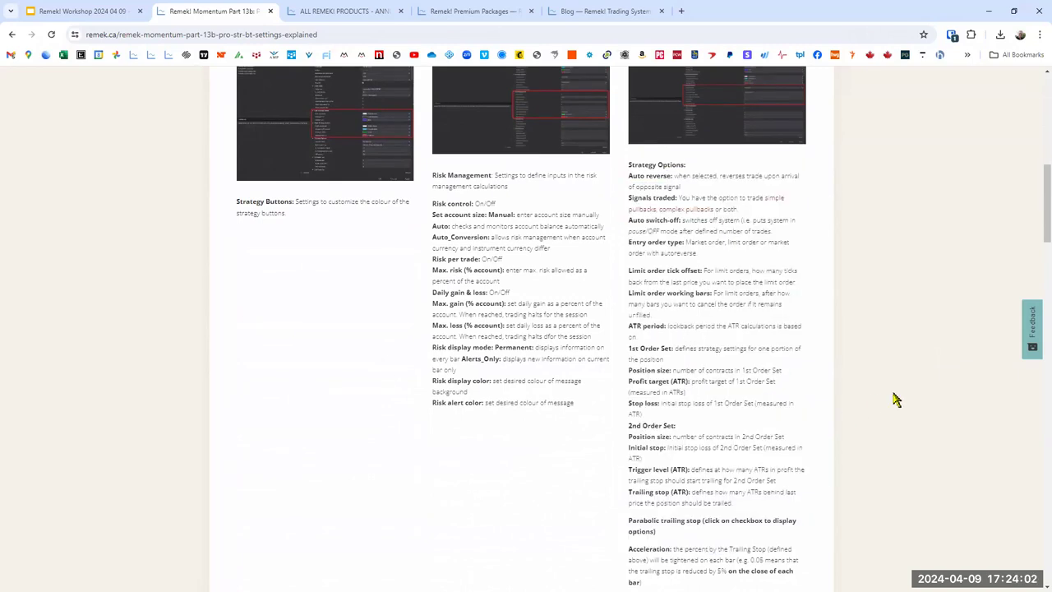
Point out the page's address by selecting its "13b-pro-str-bt-settings-explained" part
{"action": "scroll", "coordinate": [893, 398], "scroll_direction": "down", "scroll_amount": 3}
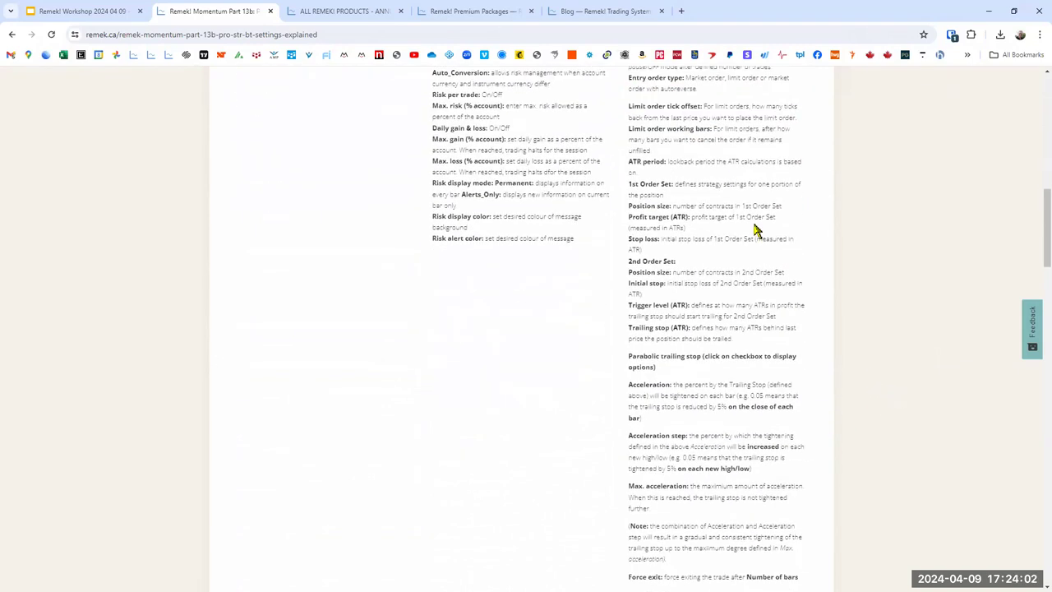
{"action": "left_click", "coordinate": [325, 37]}
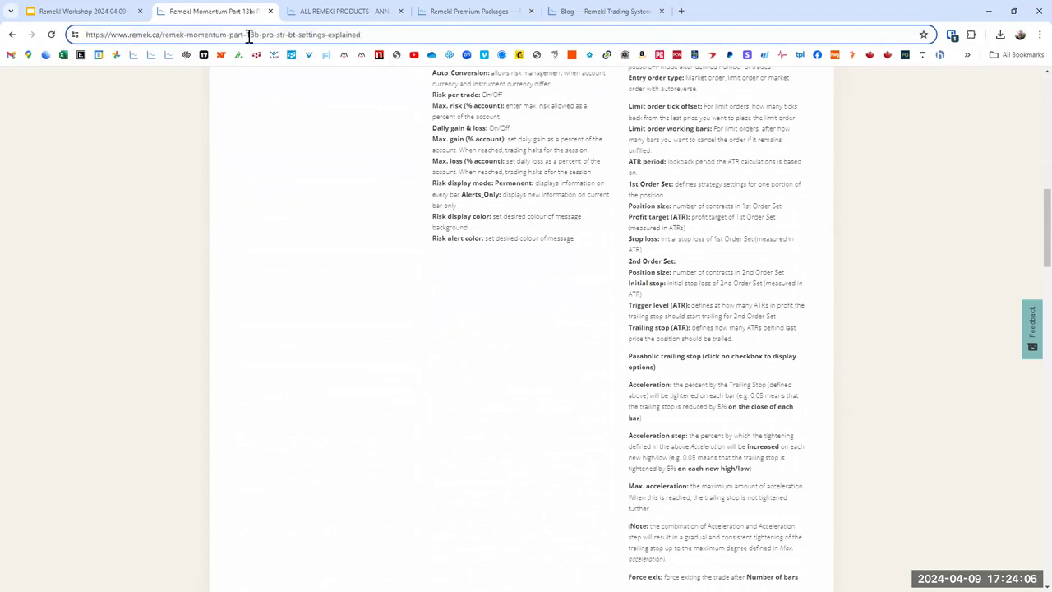
{"action": "left_click_drag", "start_coordinate": [248, 37], "coordinate": [383, 41]}
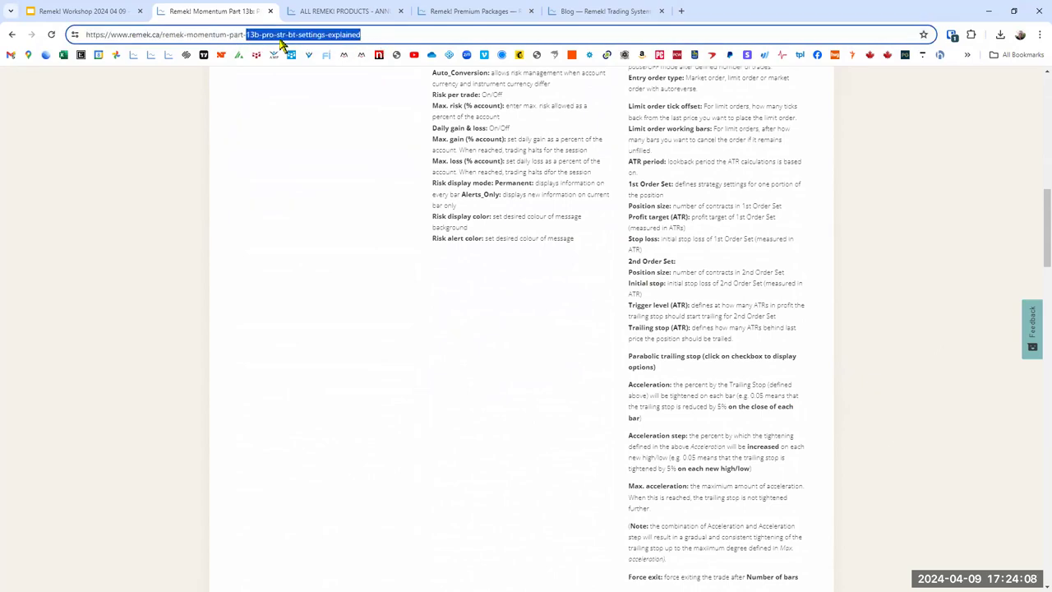